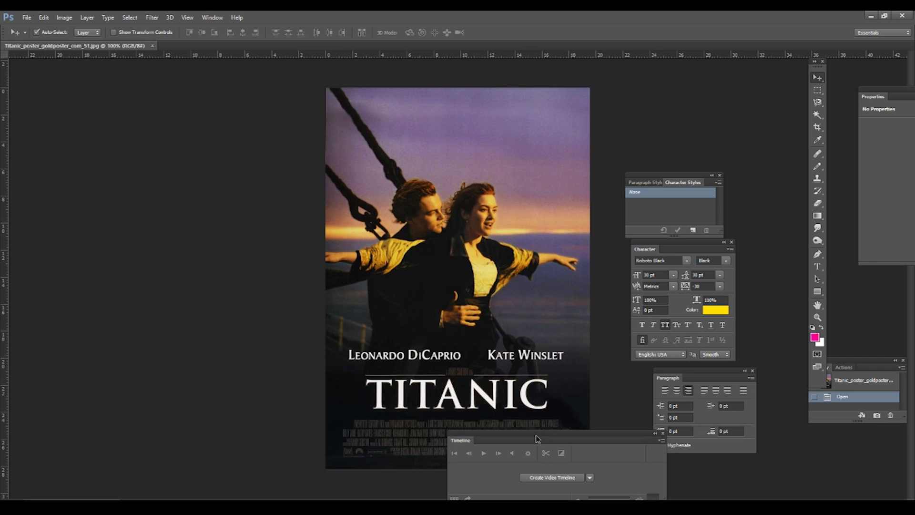
# Clear the timeline and float the Titanic poster into its own window
pyautogui.moveTo(535, 438); pyautogui.dragTo(806, 405)
pyautogui.moveTo(668, 180); pyautogui.dragTo(791, 181)
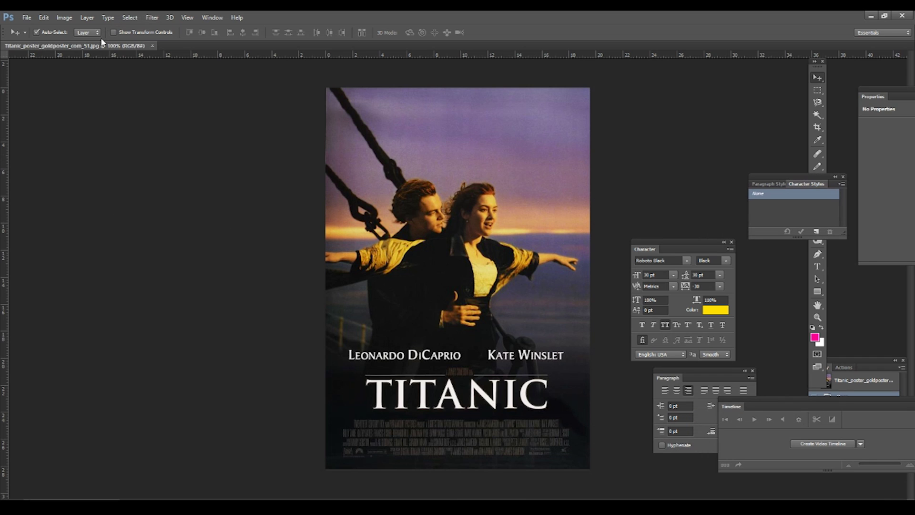
pyautogui.moveTo(114, 45); pyautogui.dragTo(217, 69)
# Open the donald-trump photo and drag it onto the poster as a new layer
pyautogui.hotkey('ctrl', 'o')
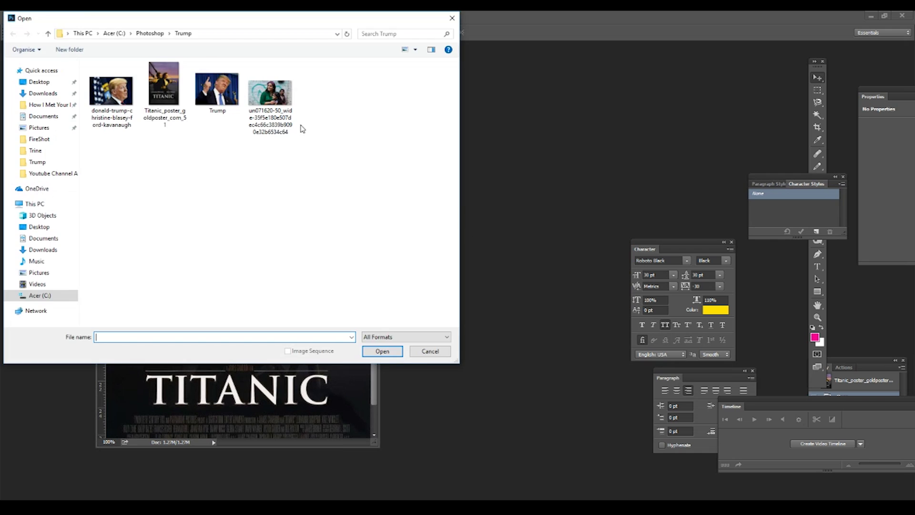
pyautogui.moveTo(209, 24); pyautogui.dragTo(604, 87)
pyautogui.doubleClick(485, 155)
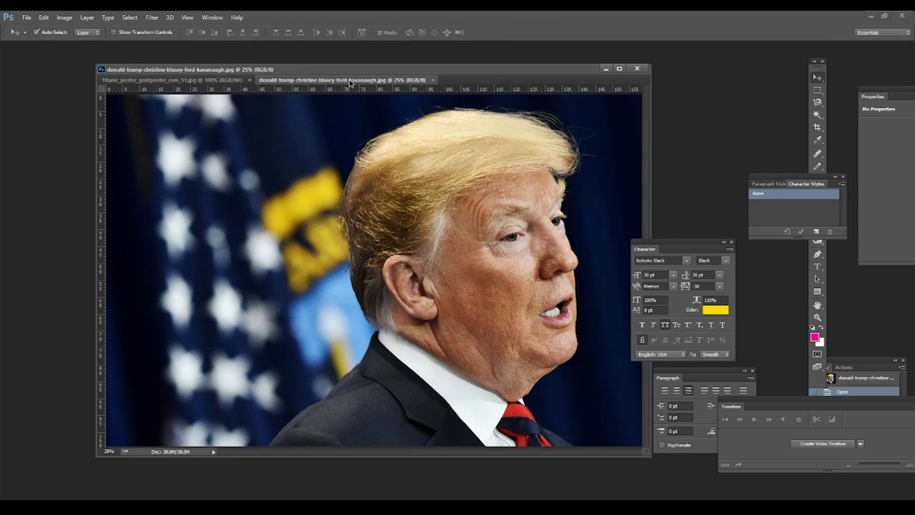
pyautogui.moveTo(352, 80); pyautogui.dragTo(457, 82)
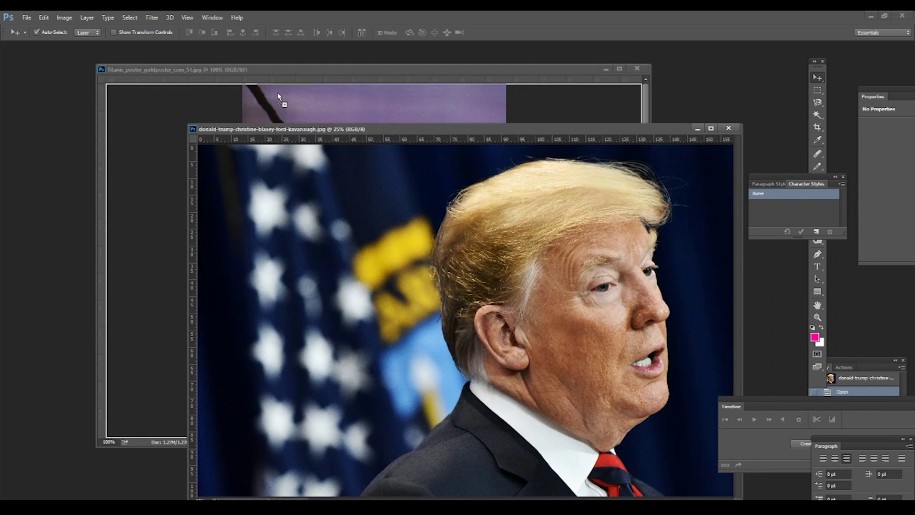
pyautogui.moveTo(767, 398); pyautogui.dragTo(357, 164)
# Scale the Trump layer down in two Free Transform passes
pyautogui.hotkey('ctrl', '-')
pyautogui.hotkey('ctrl', '-')
pyautogui.hotkey('ctrl', '-')
pyautogui.hotkey('ctrl', 't')
pyautogui.moveTo(457, 210); pyautogui.dragTo(374, 258)
pyautogui.press('Return')
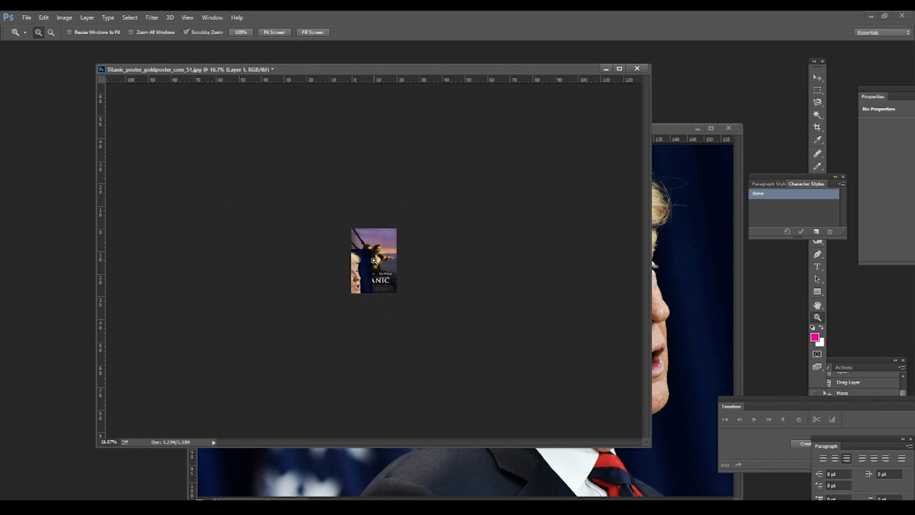
pyautogui.hotkey('ctrl', '+')
pyautogui.hotkey('ctrl', '+')
pyautogui.hotkey('ctrl', '+')
pyautogui.hotkey('ctrl', 't')
pyautogui.moveTo(486, 134); pyautogui.dragTo(436, 164)
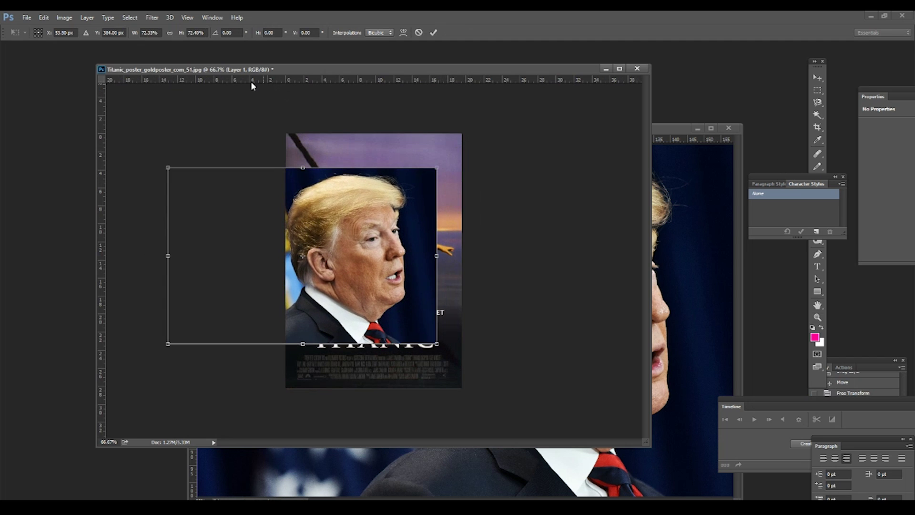
pyautogui.press('Return')
# Lower the Trump layer to about half opacity, then rescale it toward the figures' size
pyautogui.press('4')
pyautogui.press('7')
pyautogui.press('1')
pyautogui.press('5')
pyautogui.press('z')
pyautogui.click(347, 212)
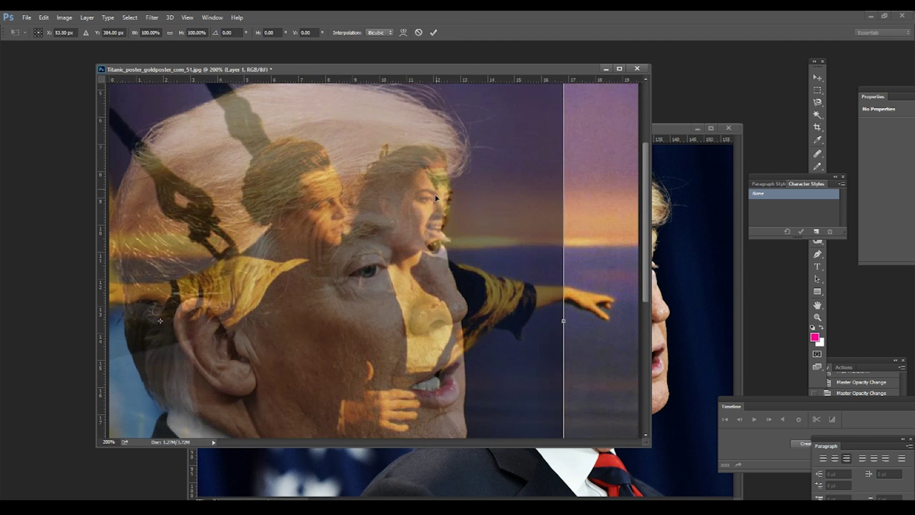
pyautogui.keyDown('alt'); pyautogui.click(434, 206); pyautogui.keyUp('alt')
pyautogui.keyDown('alt'); pyautogui.click(433, 206); pyautogui.keyUp('alt')
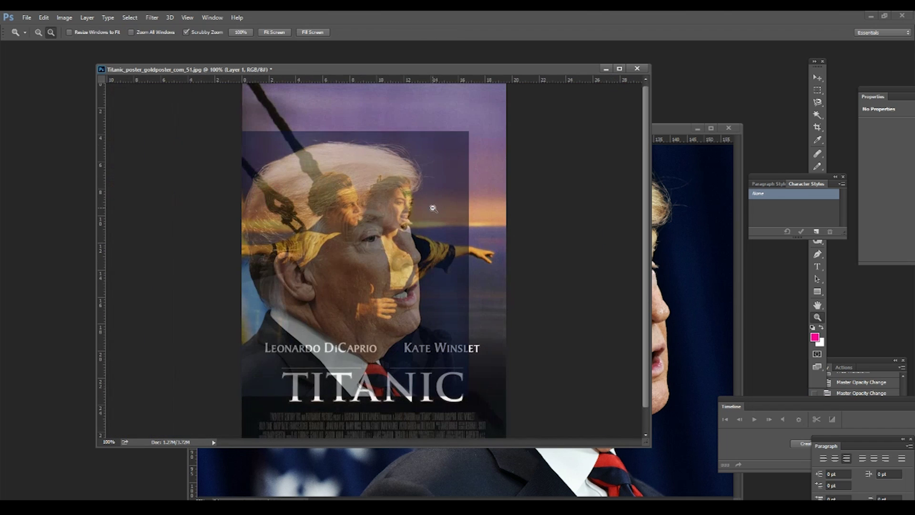
pyautogui.hotkey('ctrl', 't')
pyautogui.moveTo(469, 132)
pyautogui.mouseDown()
pyautogui.moveTo(377, 229)
pyautogui.moveTo(355, 210)
pyautogui.mouseUp()
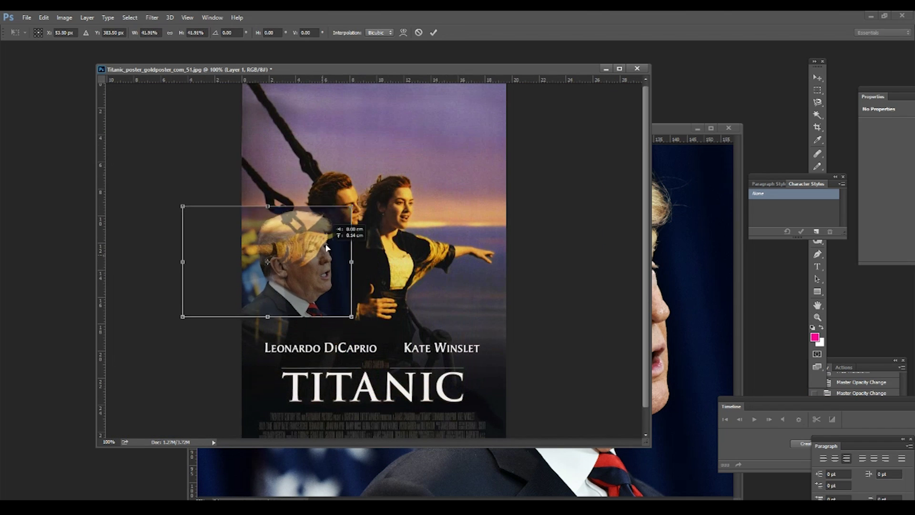
# Resize Trump's photo and move his head toward Leonardo's face
pyautogui.moveTo(324, 253); pyautogui.dragTo(356, 195)
pyautogui.moveTo(386, 142); pyautogui.dragTo(371, 153)
pyautogui.press('Return')
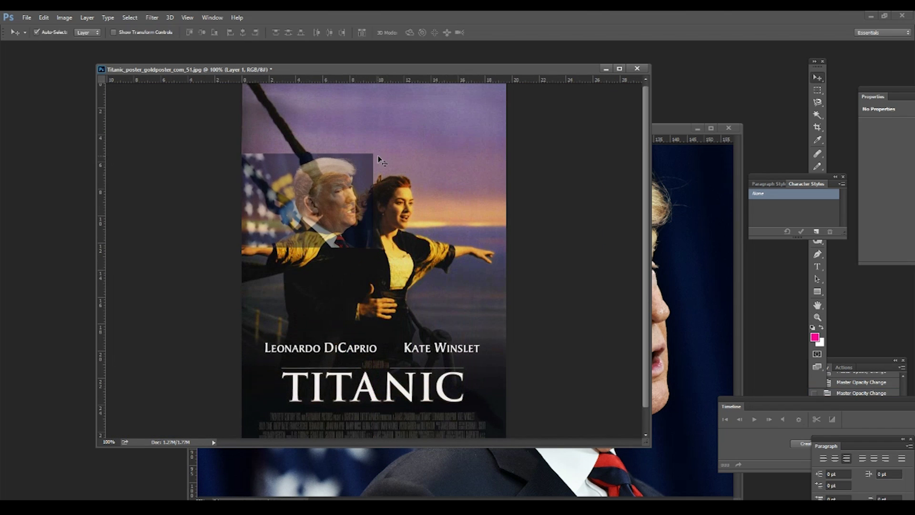
pyautogui.hotkey('ctrl', '+')
pyautogui.hotkey('ctrl', '+')
pyautogui.moveTo(310, 198); pyautogui.dragTo(325, 211)
# Fine-scale, shift and tilt Trump's photo about one degree over DiCaprio's head
pyautogui.hotkey('ctrl', 't')
pyautogui.moveTo(393, 360); pyautogui.dragTo(364, 337)
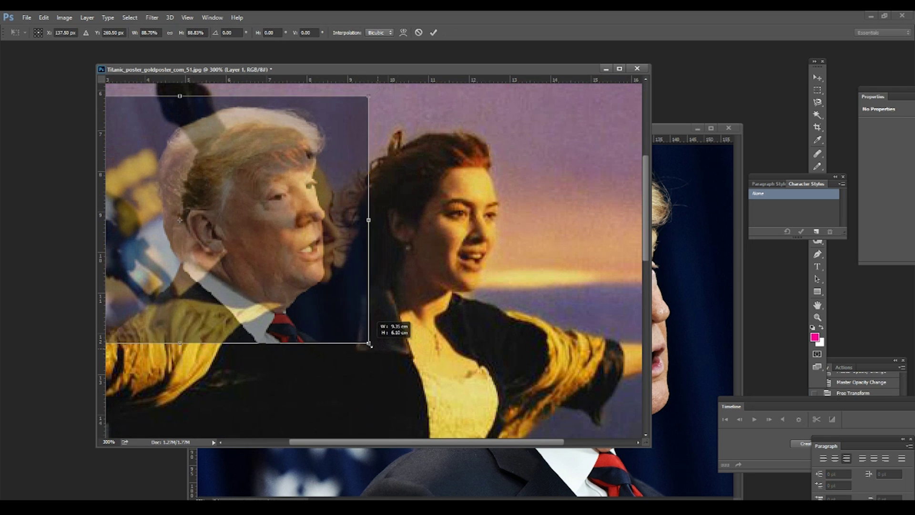
pyautogui.moveTo(321, 285); pyautogui.dragTo(342, 305)
pyautogui.moveTo(380, 358); pyautogui.dragTo(367, 346)
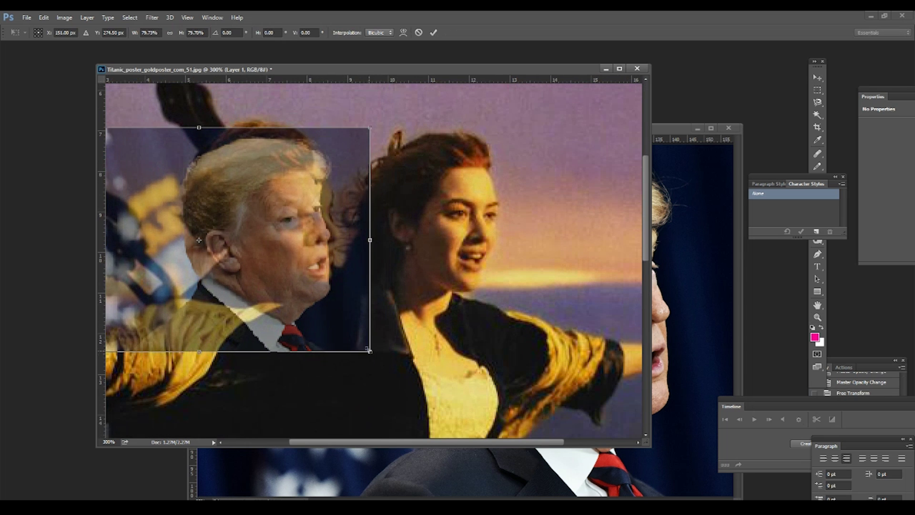
pyautogui.moveTo(286, 238); pyautogui.dragTo(296, 235)
pyautogui.moveTo(394, 131); pyautogui.dragTo(397, 123)
pyautogui.moveTo(352, 188); pyautogui.dragTo(347, 171)
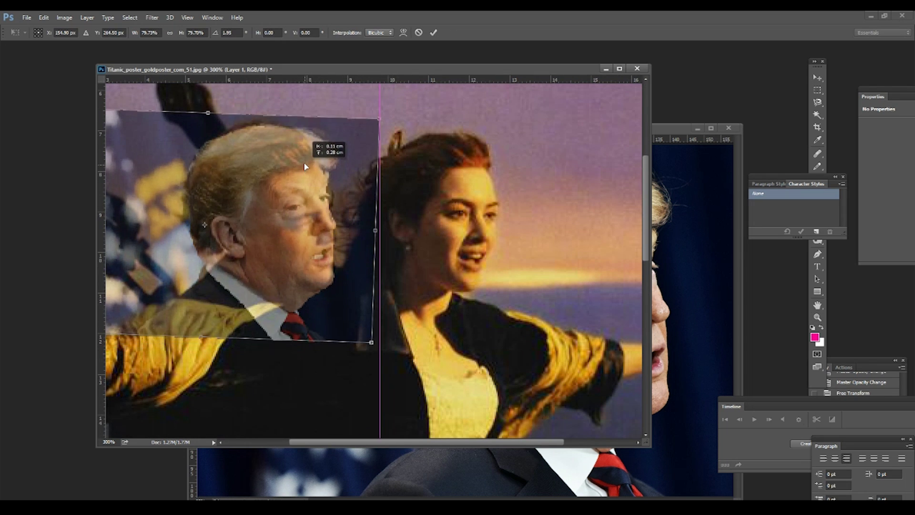
pyautogui.press('Return')
# Choose the Eraser tool and bring up its brush size choices
pyautogui.press('z')
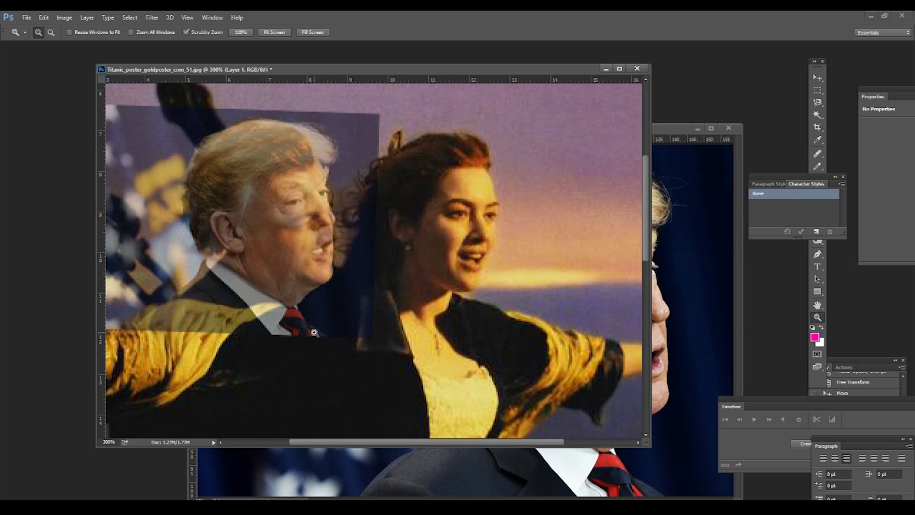
pyautogui.press('e')
pyautogui.click(49, 32)
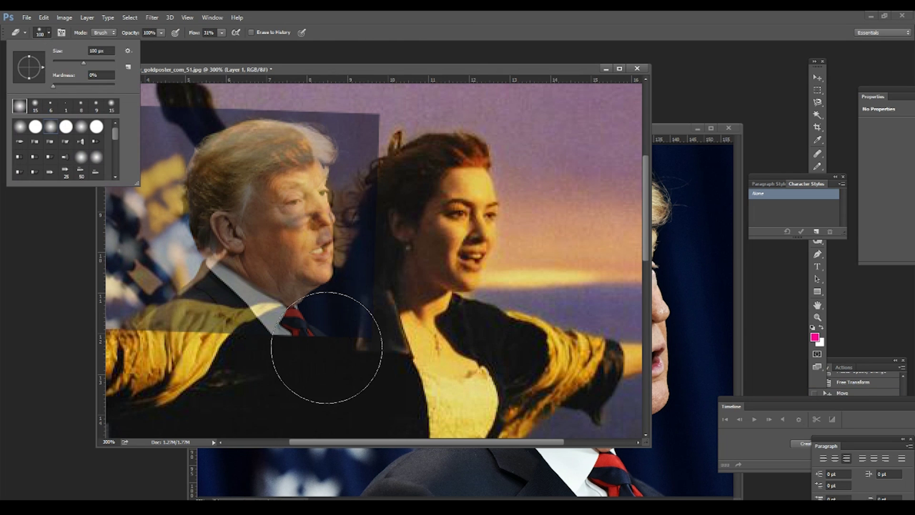
# Set the eraser to size 45 and erase the Trump layer over the tie, arm and flag
pyautogui.click(327, 334)
pyautogui.moveTo(327, 338); pyautogui.dragTo(335, 336)
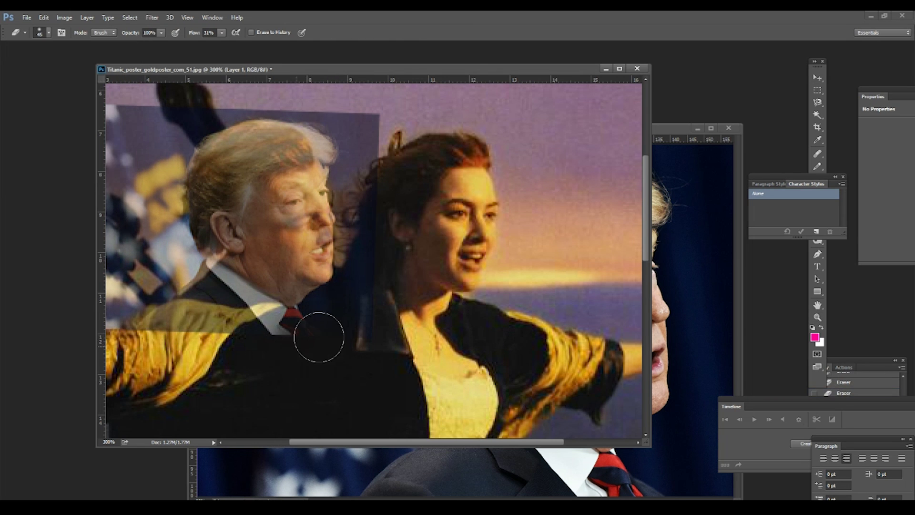
pyautogui.moveTo(291, 323)
pyautogui.mouseDown()
pyautogui.moveTo(114, 314)
pyautogui.moveTo(129, 143)
pyautogui.moveTo(130, 250)
pyautogui.moveTo(248, 324)
pyautogui.moveTo(342, 344)
pyautogui.mouseUp()
# Switch to the Move tool and show the Layers panel
pyautogui.press('v')
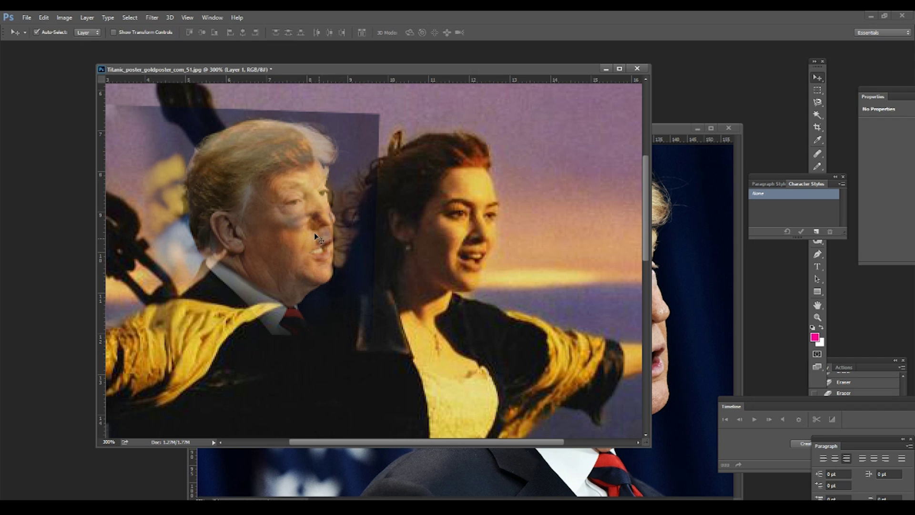
pyautogui.click(212, 17)
pyautogui.click(224, 200)
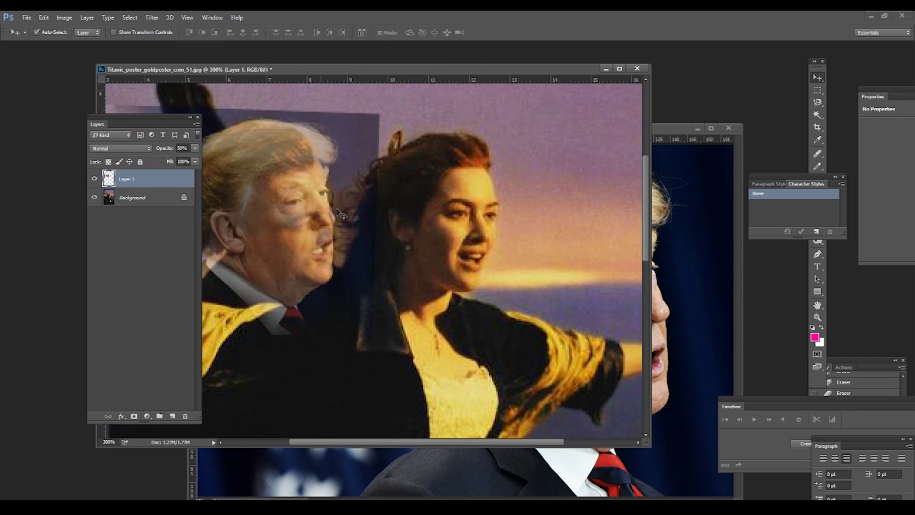
# Move the Layers panel right and set Layer 1's opacity to 80%
pyautogui.moveTo(127, 122); pyautogui.dragTo(741, 142)
pyautogui.write('10')
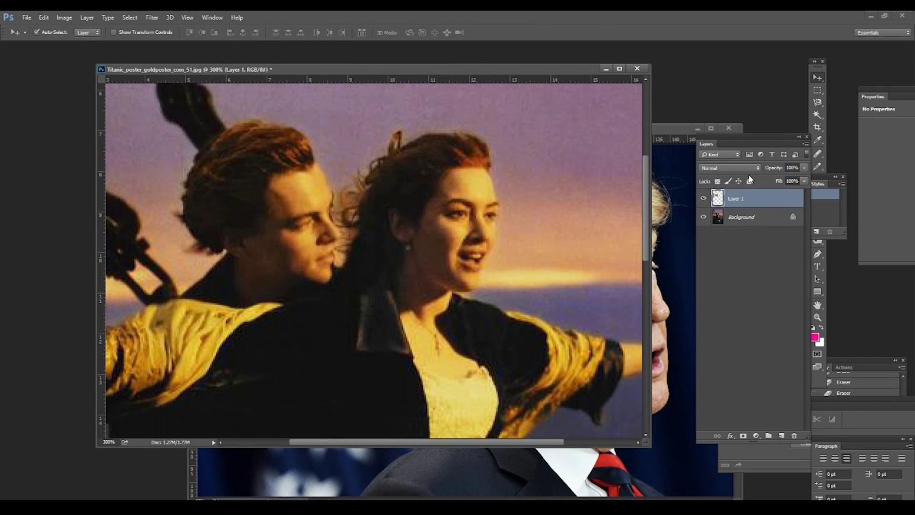
pyautogui.write('0')
pyautogui.press('Return')
pyautogui.write('80')
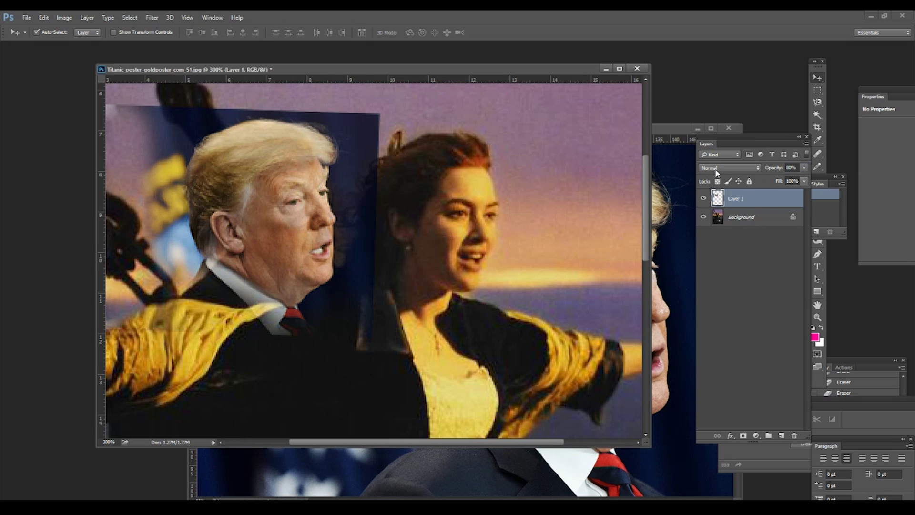
pyautogui.write('e')
pyautogui.scroll(1, 315, 310)
# Erase the collar, top-left corner and navy strip leftovers around Trump's head, using a size-60 eraser
pyautogui.moveTo(279, 326)
pyautogui.mouseDown()
pyautogui.moveTo(237, 330)
pyautogui.moveTo(178, 293)
pyautogui.mouseUp()
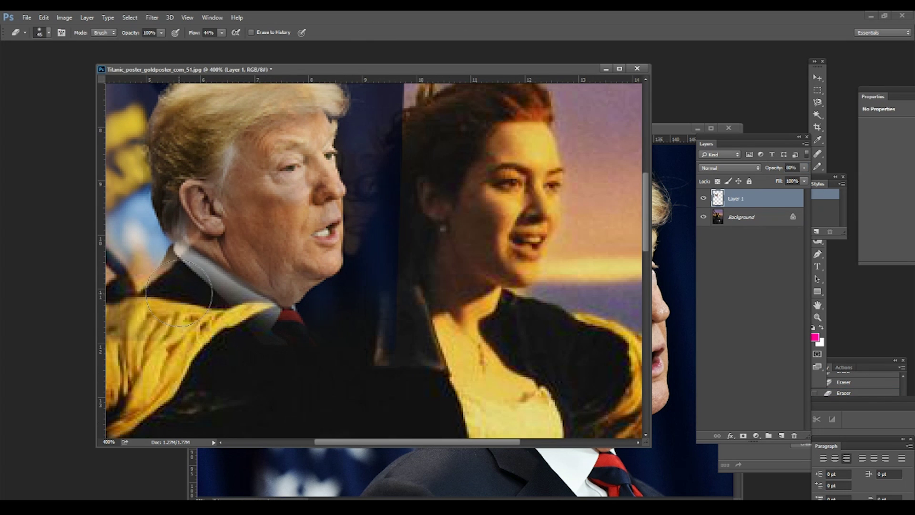
pyautogui.moveTo(154, 260); pyautogui.dragTo(220, 285)
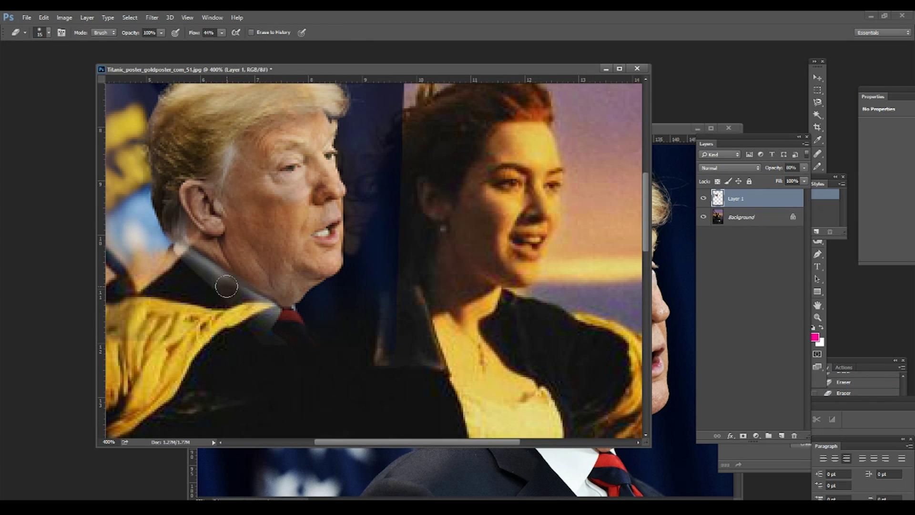
pyautogui.moveTo(163, 250); pyautogui.dragTo(275, 311)
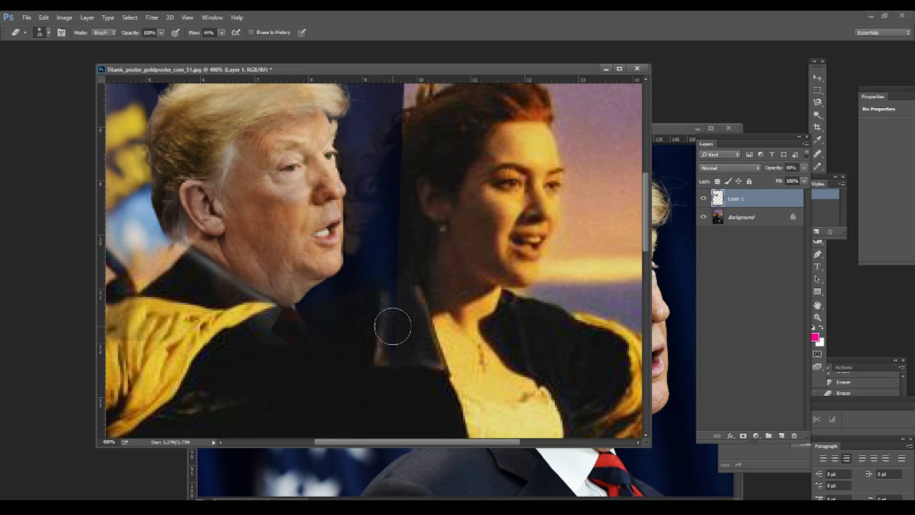
pyautogui.moveTo(401, 151); pyautogui.dragTo(445, 323)
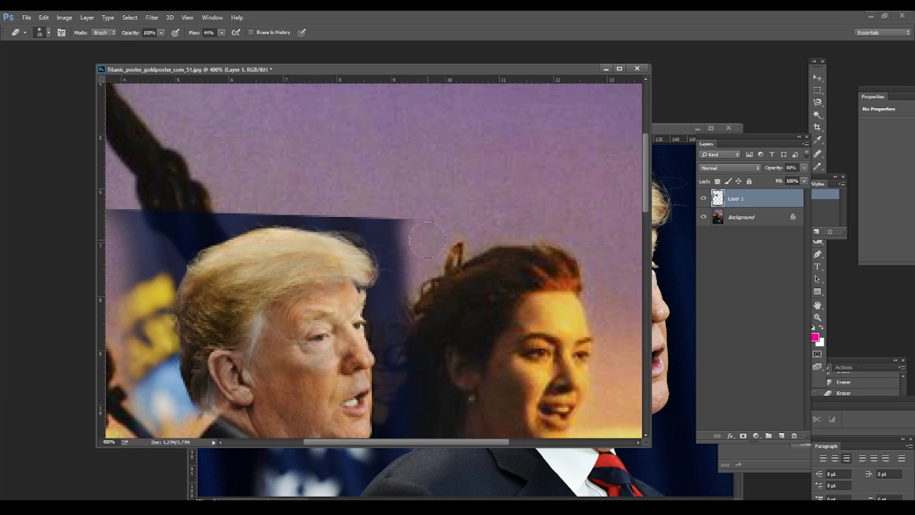
pyautogui.press('z')
pyautogui.keyDown('alt'); pyautogui.click(416, 306); pyautogui.keyUp('alt')
pyautogui.press('e')
pyautogui.moveTo(200, 238); pyautogui.dragTo(276, 196)
pyautogui.moveTo(219, 195)
pyautogui.mouseDown()
pyautogui.moveTo(164, 185)
pyautogui.moveTo(167, 371)
pyautogui.moveTo(153, 388)
pyautogui.moveTo(158, 260)
pyautogui.moveTo(210, 200)
pyautogui.moveTo(205, 372)
pyautogui.moveTo(223, 402)
pyautogui.moveTo(198, 249)
pyautogui.moveTo(265, 194)
pyautogui.moveTo(324, 200)
pyautogui.mouseUp()
pyautogui.press(']')
pyautogui.press(']')
pyautogui.press(']')
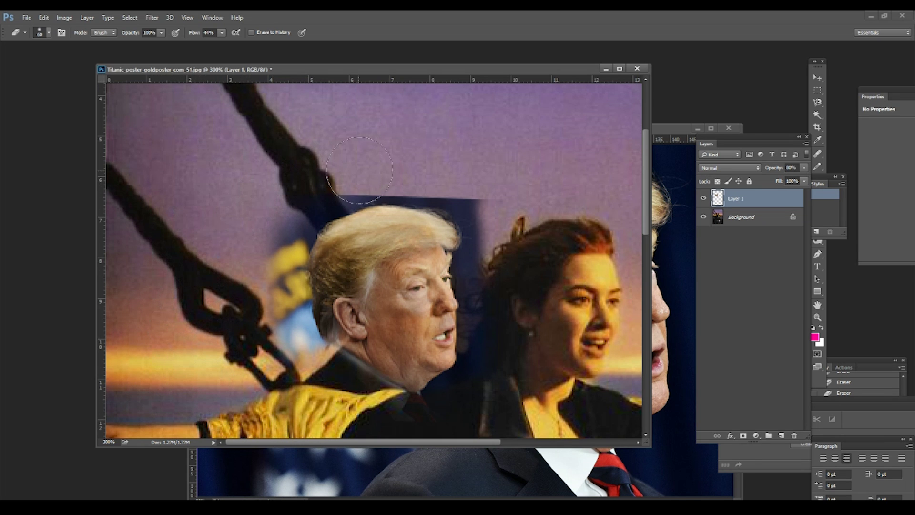
pyautogui.moveTo(484, 181); pyautogui.dragTo(493, 198)
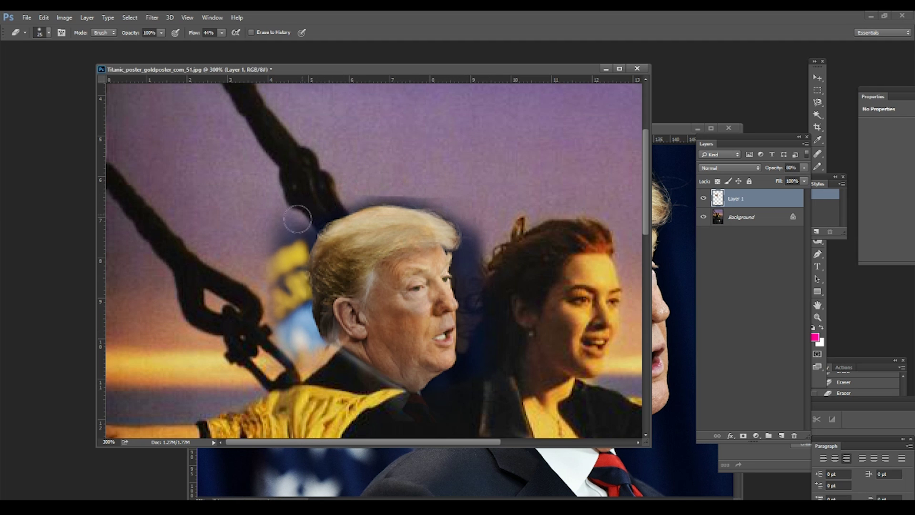
# Add a new empty Layer 2 in the Layers panel
pyautogui.scroll(2, 396, 155)
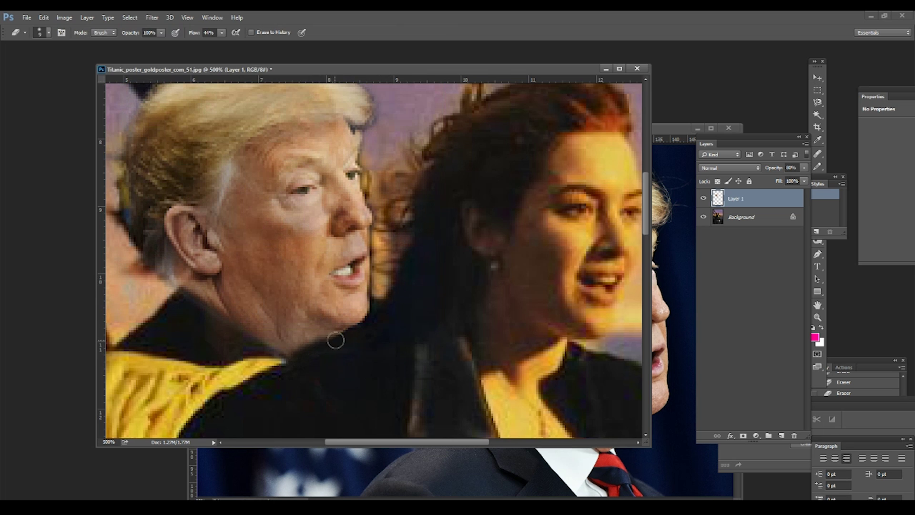
pyautogui.scroll(-1, 379, 273)
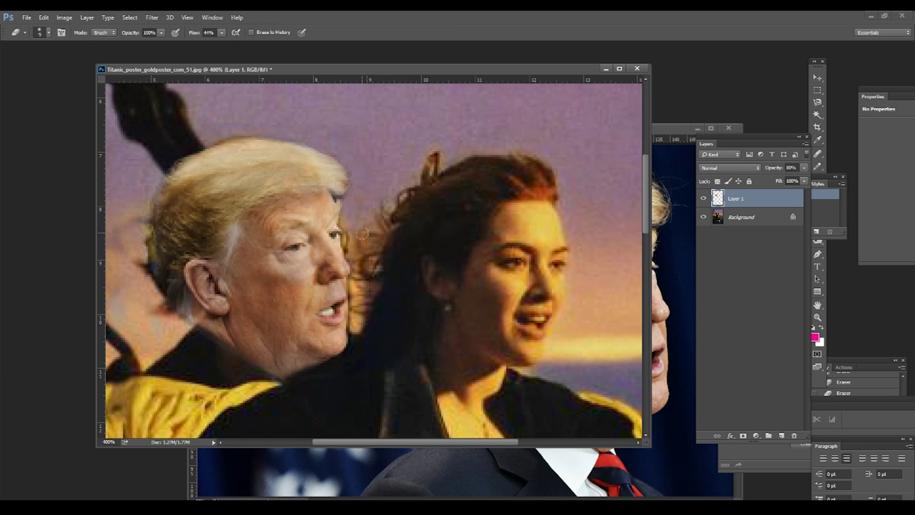
pyautogui.press('v')
pyautogui.click(781, 435)
# Place Layer 2 beneath Layer 1, fill it with white, and return to Layer 1
pyautogui.moveTo(728, 205); pyautogui.dragTo(723, 227)
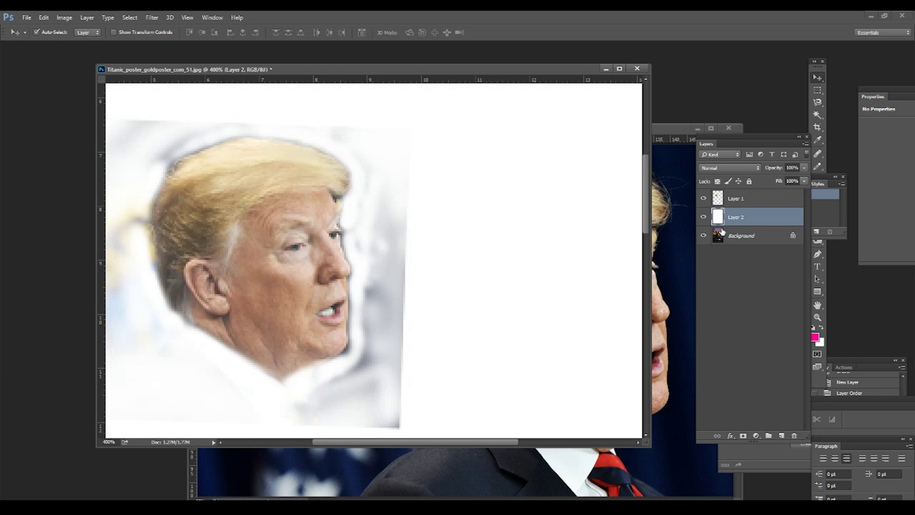
pyautogui.press('e')
pyautogui.moveTo(404, 212); pyautogui.dragTo(402, 229)
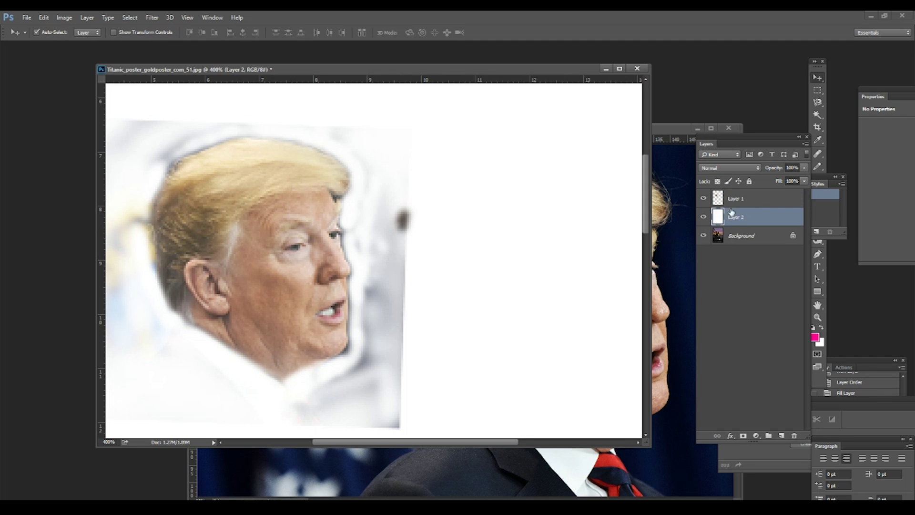
pyautogui.hotkey('alt', ']')
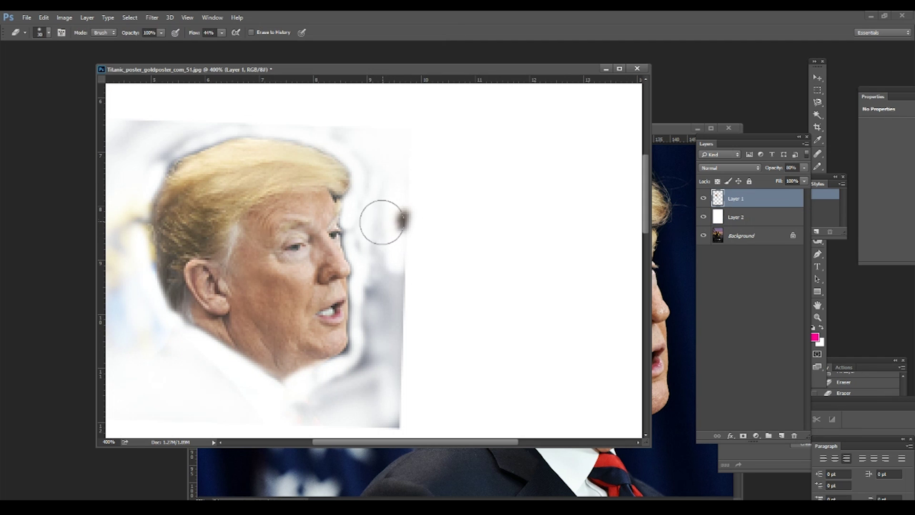
# Erase the grey haze beside the face, chin, hair and below the face
pyautogui.moveTo(371, 238); pyautogui.dragTo(400, 294)
pyautogui.moveTo(222, 33); pyautogui.dragTo(254, 44)
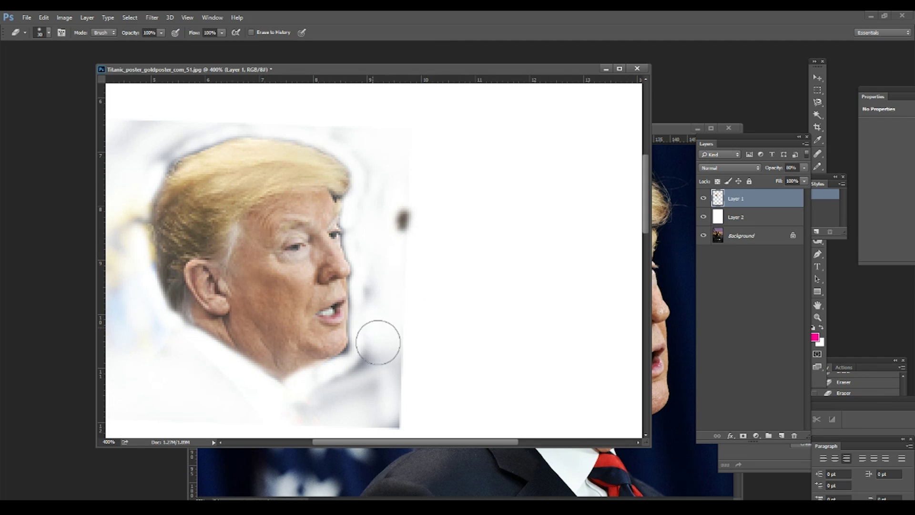
pyautogui.moveTo(378, 292)
pyautogui.mouseDown()
pyautogui.moveTo(392, 357)
pyautogui.moveTo(419, 395)
pyautogui.moveTo(393, 406)
pyautogui.mouseUp()
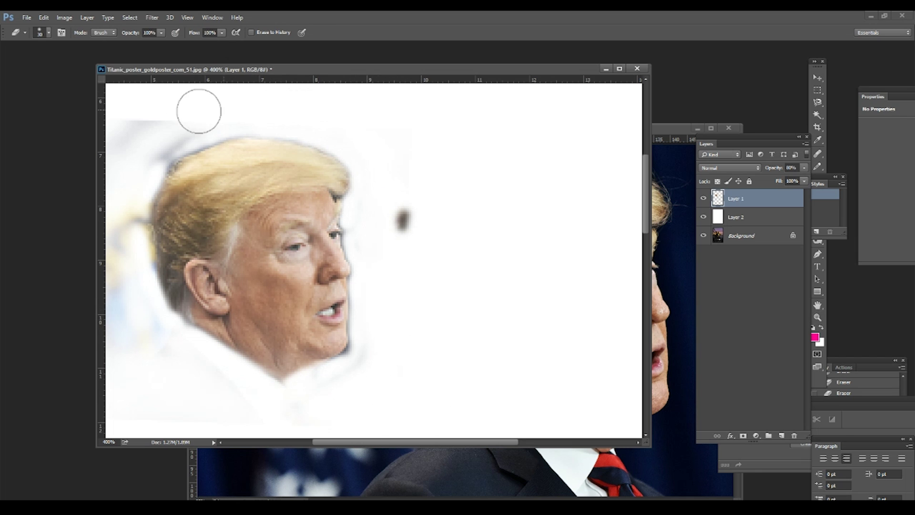
pyautogui.moveTo(207, 110); pyautogui.dragTo(398, 120)
pyautogui.moveTo(295, 234)
pyautogui.mouseDown()
pyautogui.moveTo(314, 265)
pyautogui.moveTo(288, 385)
pyautogui.moveTo(466, 413)
pyautogui.moveTo(557, 392)
pyautogui.moveTo(565, 364)
pyautogui.mouseUp()
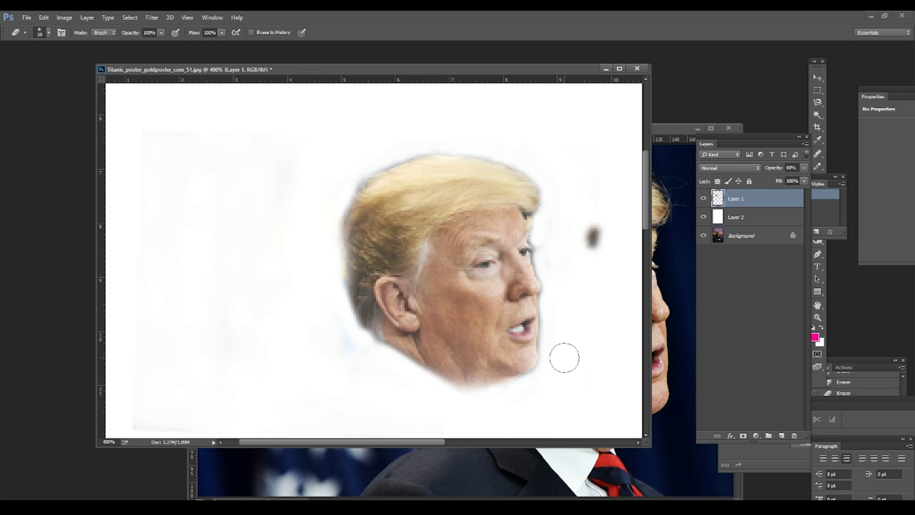
# Zoom in on the face edges and choose a smaller eraser brush
pyautogui.press('v')
pyautogui.scroll(2, 543, 350)
pyautogui.scroll(1, 543, 350)
pyautogui.scroll(1, 543, 350)
pyautogui.press('e')
pyautogui.click(48, 33)
pyautogui.click(493, 337)
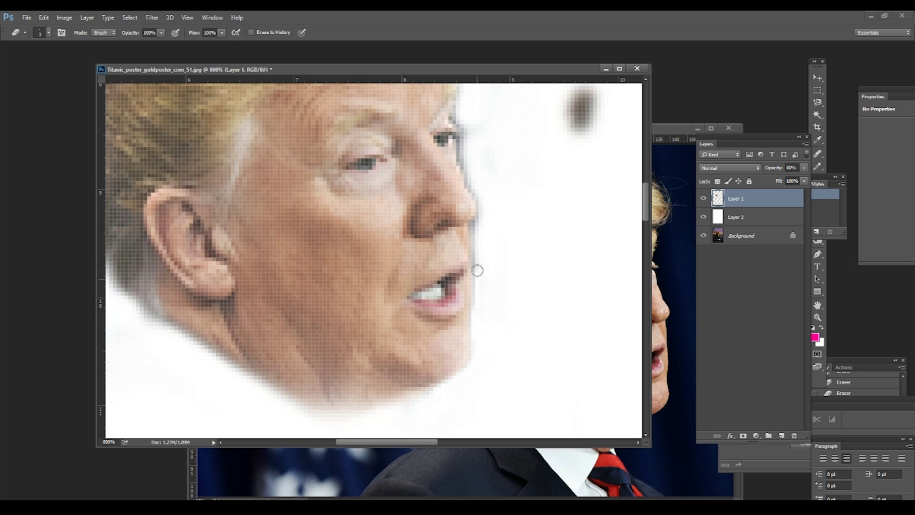
pyautogui.moveTo(483, 210); pyautogui.dragTo(456, 294)
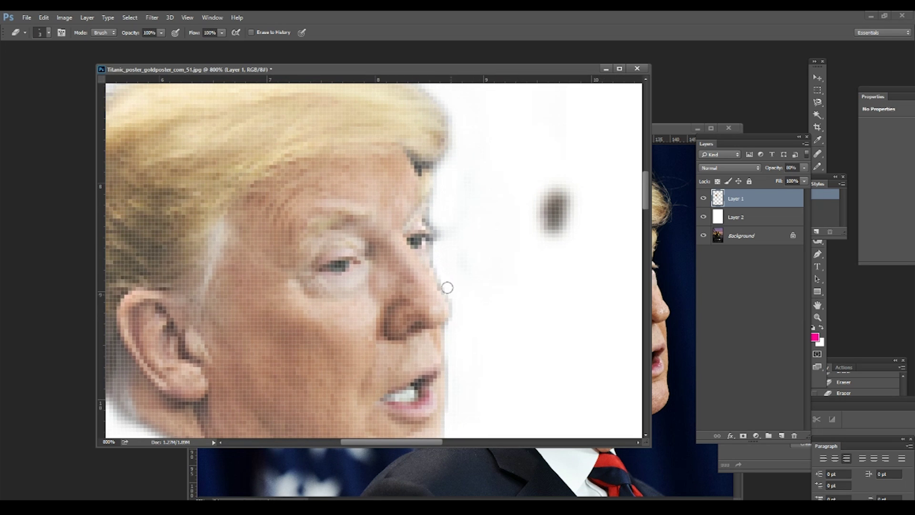
pyautogui.moveTo(447, 184); pyautogui.dragTo(431, 240)
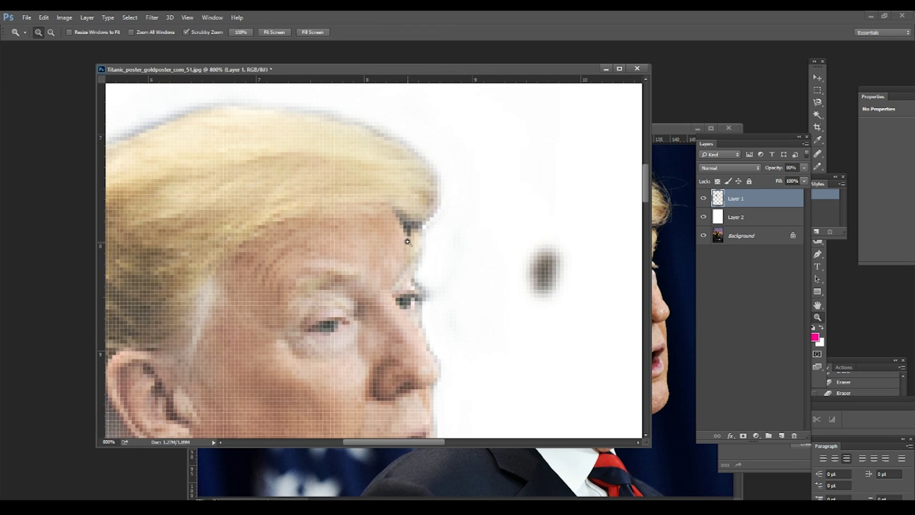
# Heal the stray dark pixels at the brow edge with the Healing Brush
pyautogui.hotkey('ctrl', '+')
pyautogui.press('j')
pyautogui.moveTo(390, 223); pyautogui.dragTo(390, 200)
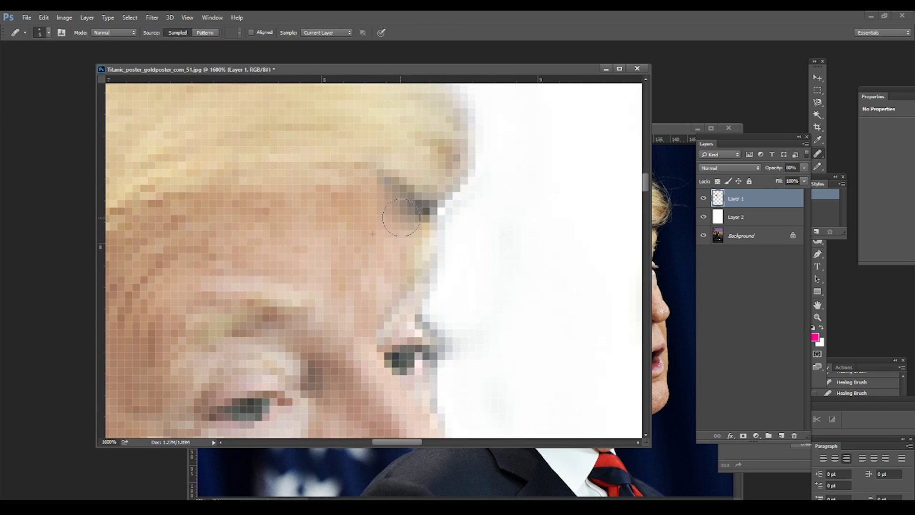
pyautogui.press('z')
pyautogui.moveTo(419, 232)
pyautogui.mouseDown()
pyautogui.moveTo(404, 232)
pyautogui.moveTo(443, 233)
pyautogui.mouseUp()
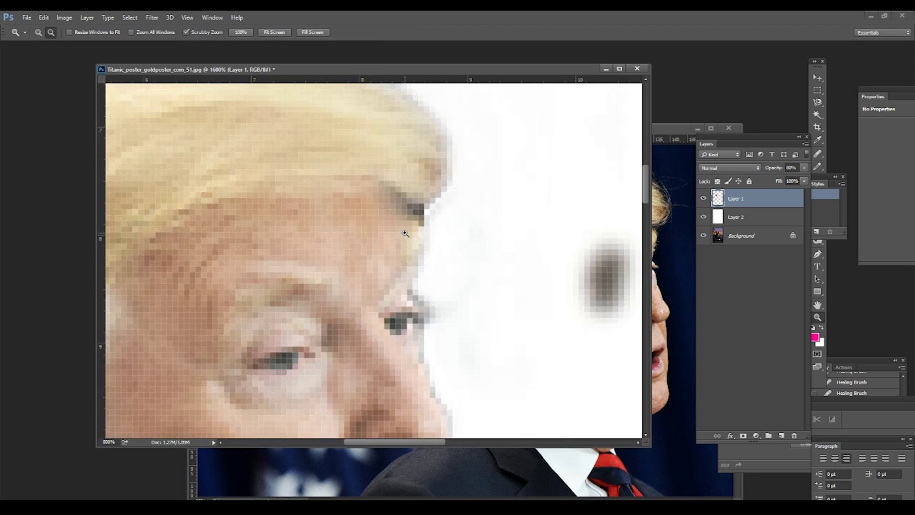
# Clone nearby skin over the dark brow pixels with the Clone Stamp
pyautogui.press('s')
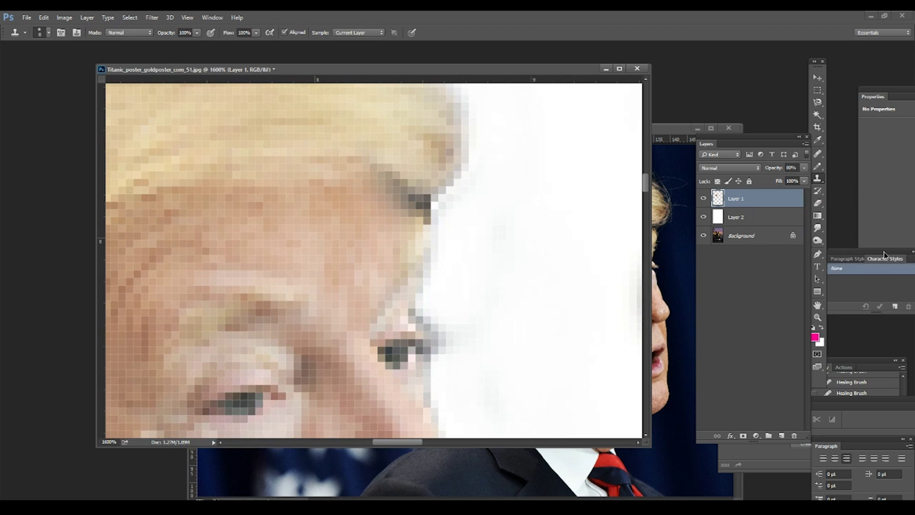
pyautogui.moveTo(815, 62); pyautogui.dragTo(30, 126)
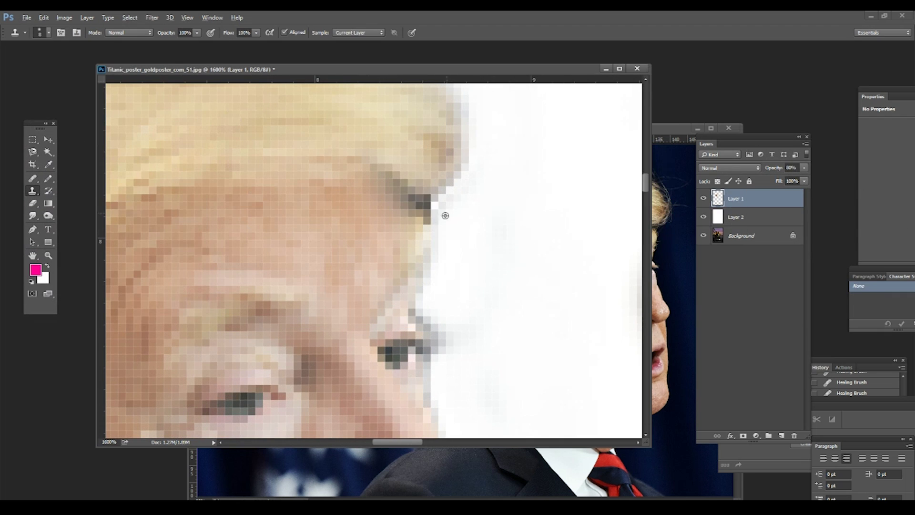
pyautogui.keyDown('alt'); pyautogui.click(445, 215); pyautogui.keyUp('alt')
pyautogui.click(397, 195)
pyautogui.hotkey('ctrl', 'z')
pyautogui.moveTo(401, 199); pyautogui.dragTo(421, 209)
# Zoom out to review the whole cleaned-up head
pyautogui.press('e')
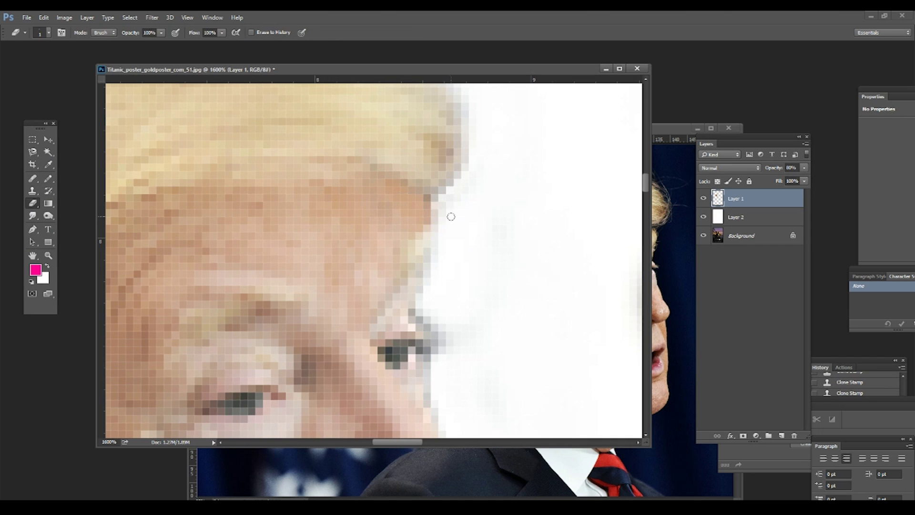
pyautogui.scroll(-2, 470, 249)
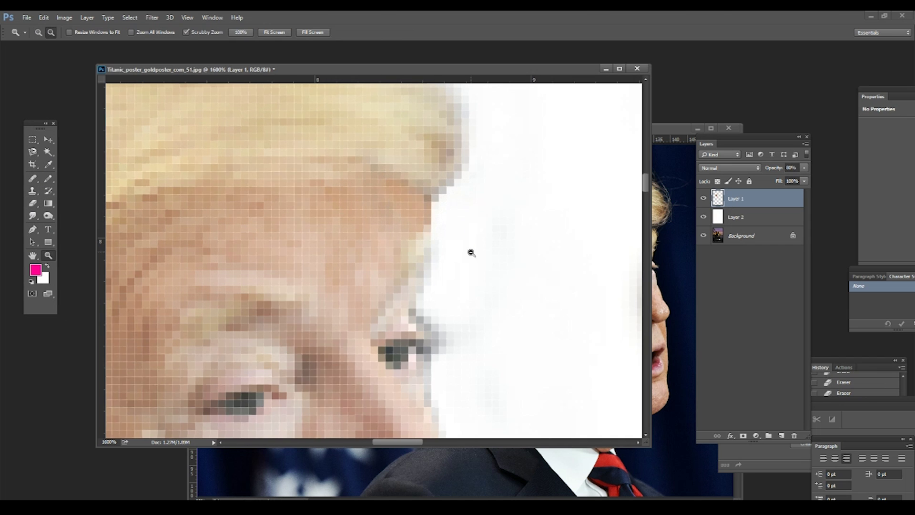
pyautogui.scroll(-2, 469, 253)
pyautogui.scroll(1, 453, 241)
pyautogui.scroll(2, 448, 227)
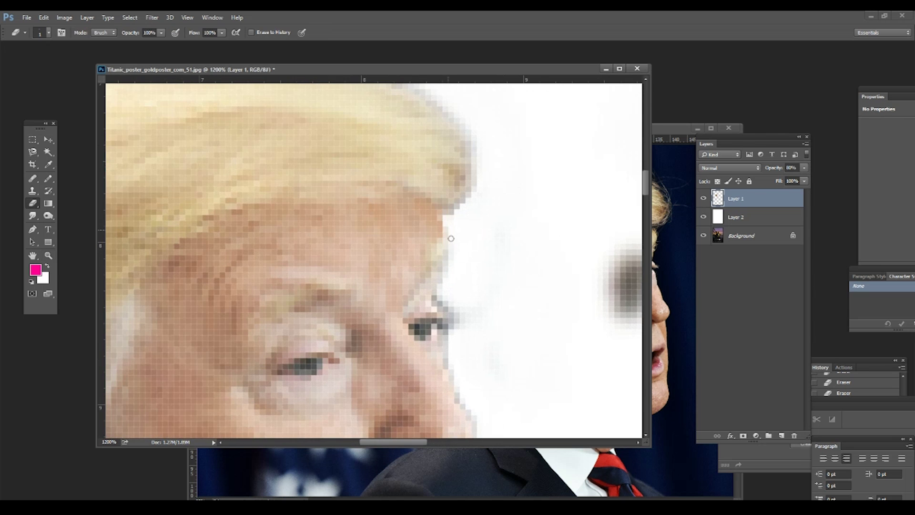
pyautogui.press('z')
pyautogui.scroll(-5, 519, 251)
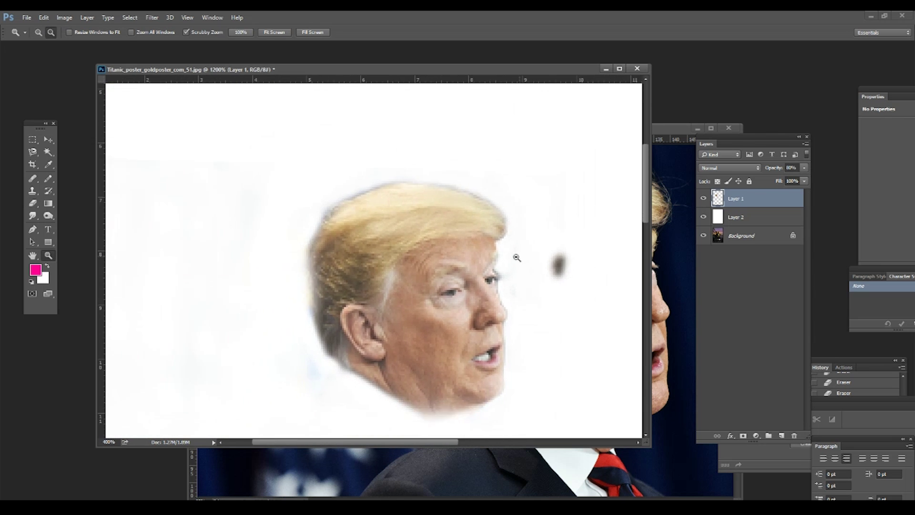
# Hide the white Layer 2 so Trump's head shows over Jack on the poster
pyautogui.click(703, 217)
pyautogui.scroll(-3, 320, 215)
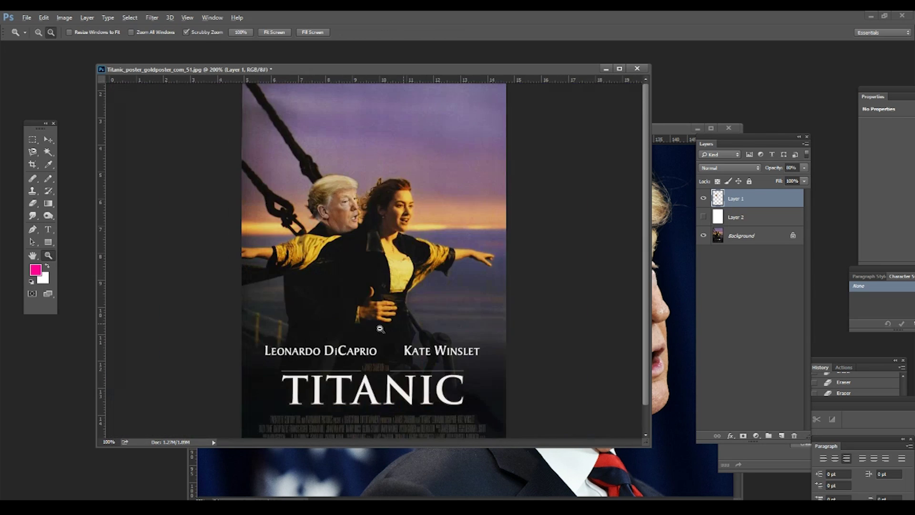
pyautogui.scroll(3, 321, 214)
pyautogui.scroll(2, 321, 215)
pyautogui.press('v')
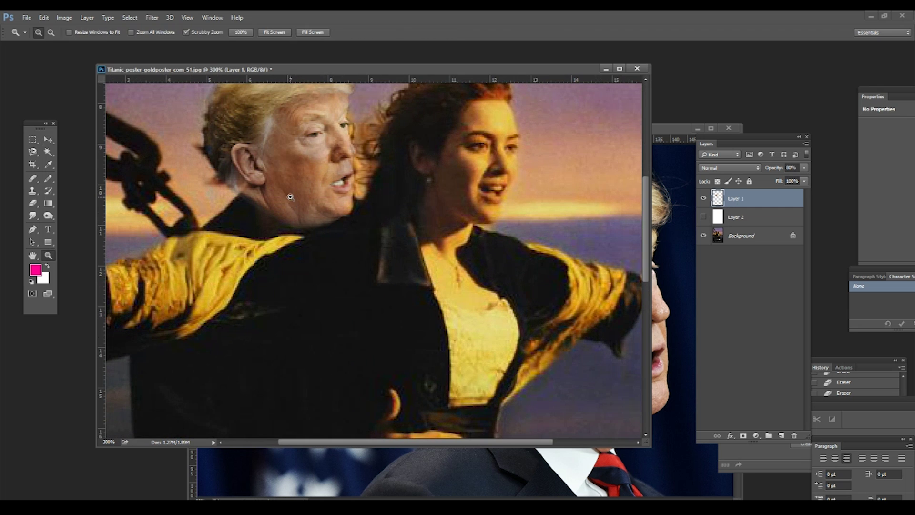
pyautogui.click(64, 17)
pyautogui.click(191, 36)
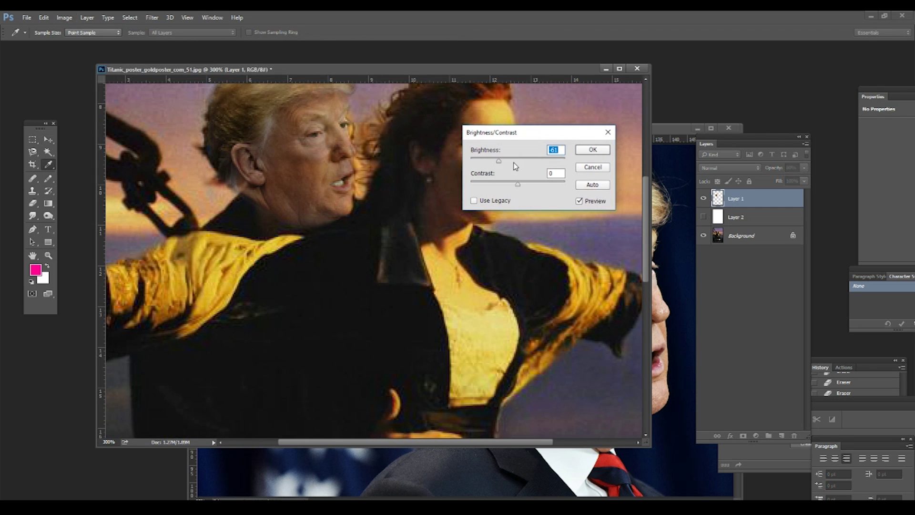
# Apply the Brightness/Contrast boost to Trump's face and nudge it on Jack
pyautogui.click(592, 149)
pyautogui.moveTo(307, 171); pyautogui.dragTo(323, 193)
pyautogui.press('z')
pyautogui.scroll(-4, 347, 175)
pyautogui.scroll(4, 347, 176)
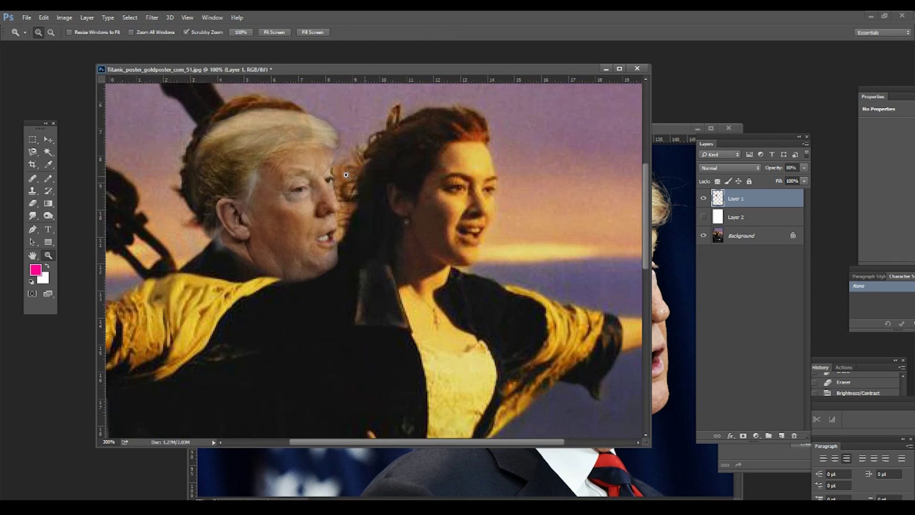
pyautogui.press('v')
pyautogui.hotkey('ctrl', 'z')
pyautogui.hotkey('ctrl', 'z')
# Shift the face onto Jack's shoulders and rotate it slightly to match his tilt
pyautogui.hotkey('ctrl', 't')
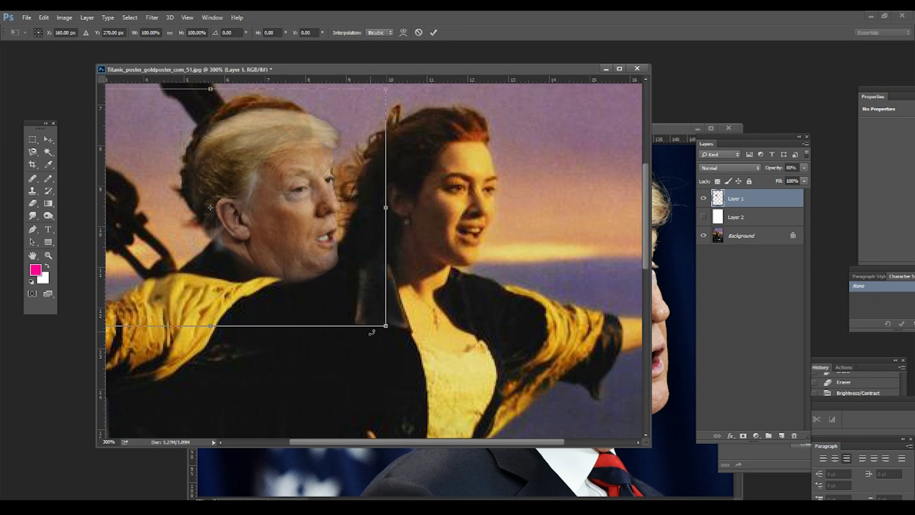
pyautogui.press('Escape')
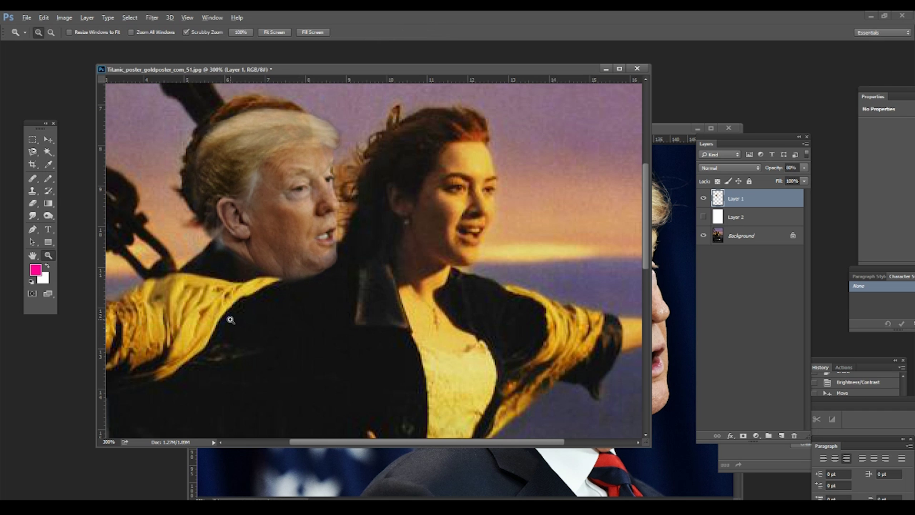
pyautogui.hscroll(-3, 228, 319)
pyautogui.hotkey('ctrl', 't')
pyautogui.press('Escape')
pyautogui.press('z')
pyautogui.keyDown('alt'); pyautogui.click(235, 295); pyautogui.keyUp('alt')
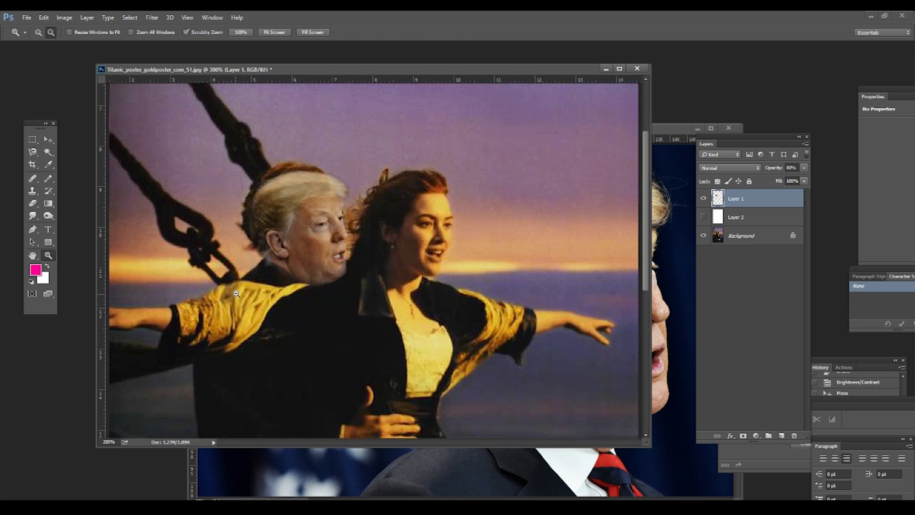
pyautogui.press('v')
pyautogui.moveTo(314, 224); pyautogui.dragTo(305, 240)
pyautogui.hotkey('ctrl', 't')
pyautogui.moveTo(143, 311); pyautogui.dragTo(143, 149)
pyautogui.press('Return')
# Zoom in on Trump's face and open the Image adjustments menu
pyautogui.press('z')
pyautogui.click(283, 256)
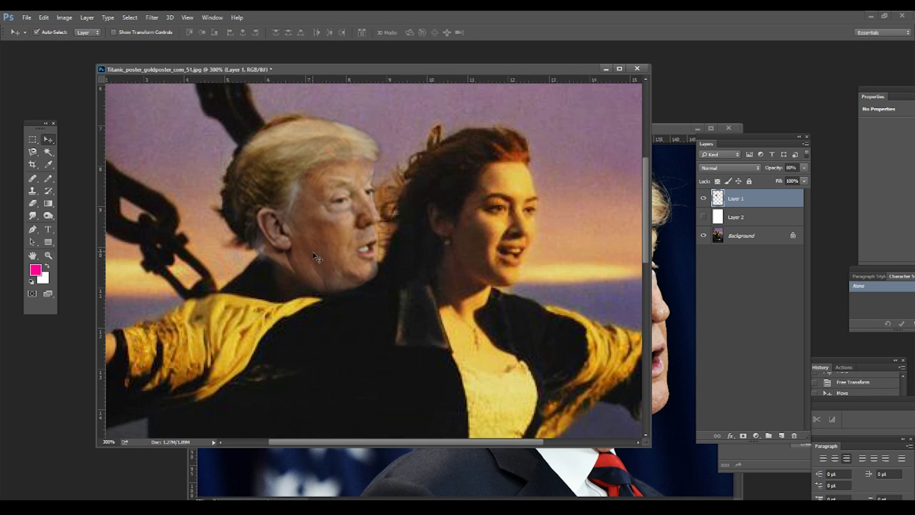
pyautogui.click(64, 17)
pyautogui.moveTo(78, 41)
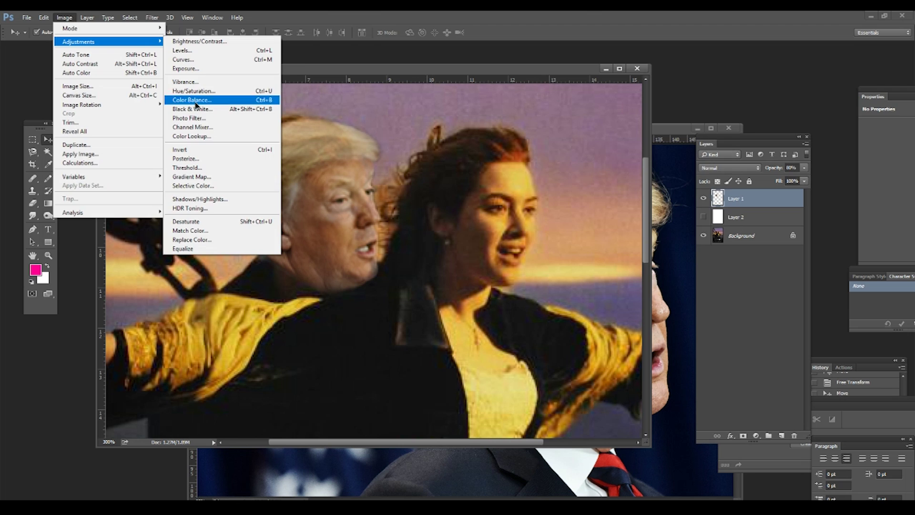
# Try Trump's face over Rose and set the face layer to 100% opacity
pyautogui.click(191, 100)
pyautogui.click(724, 135)
pyautogui.press('v')
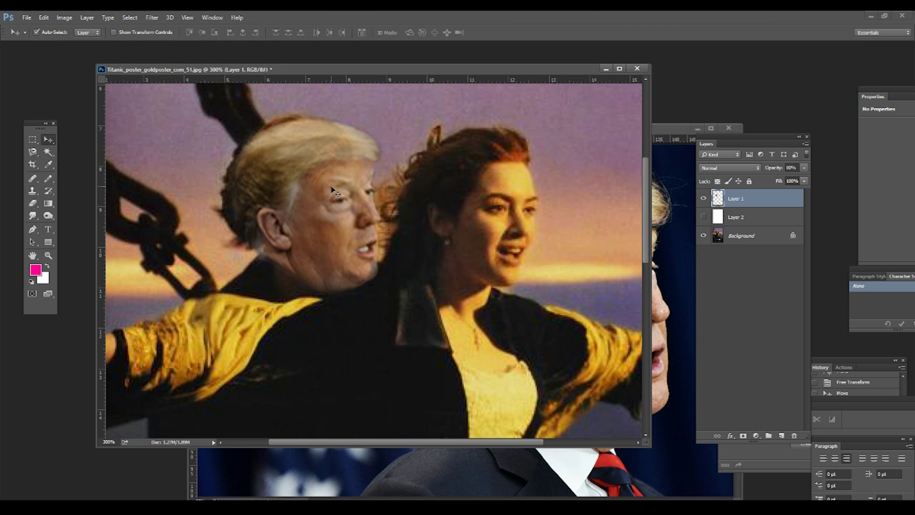
pyautogui.moveTo(333, 190); pyautogui.dragTo(465, 169)
pyautogui.moveTo(773, 167); pyautogui.dragTo(805, 167)
pyautogui.moveTo(455, 235); pyautogui.dragTo(495, 207)
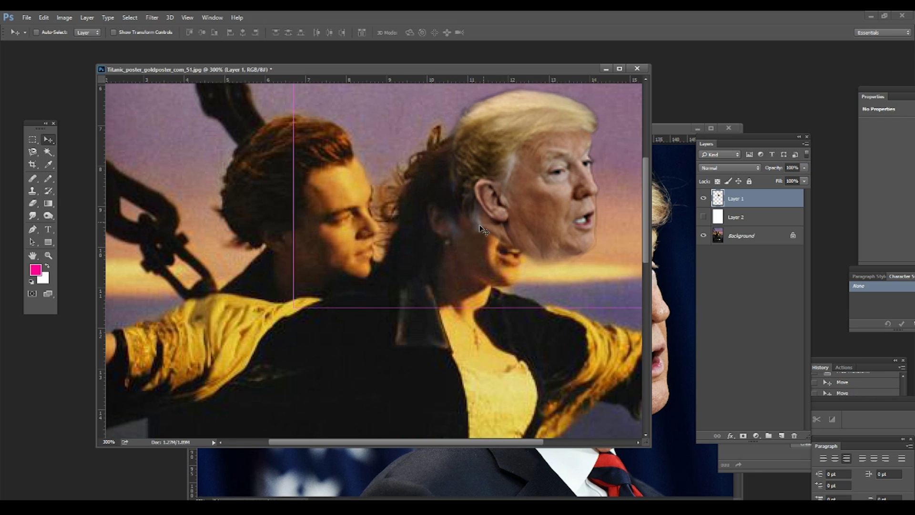
# Erase small bits near Trump's neck and shift the face slightly left
pyautogui.hotkey('ctrl', 'z')
pyautogui.press('e')
pyautogui.click(398, 256)
pyautogui.click(394, 244)
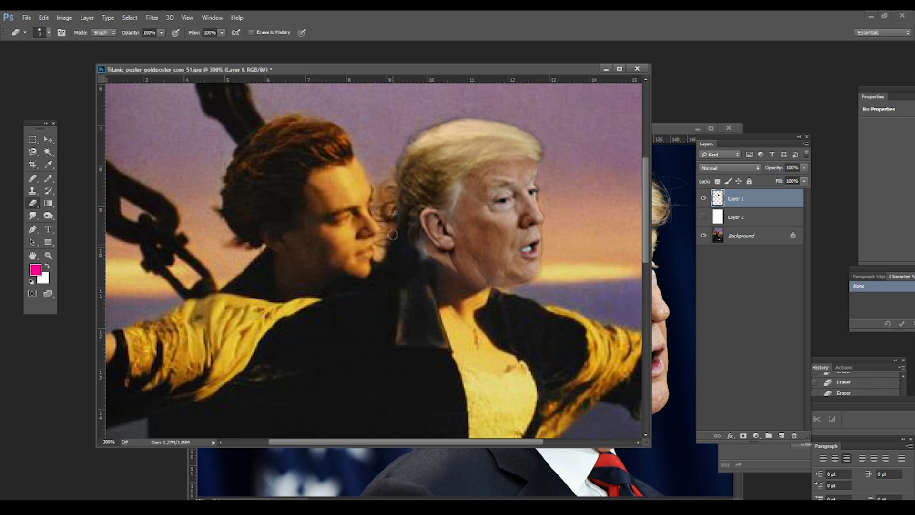
pyautogui.press('v')
pyautogui.moveTo(448, 248); pyautogui.dragTo(440, 248)
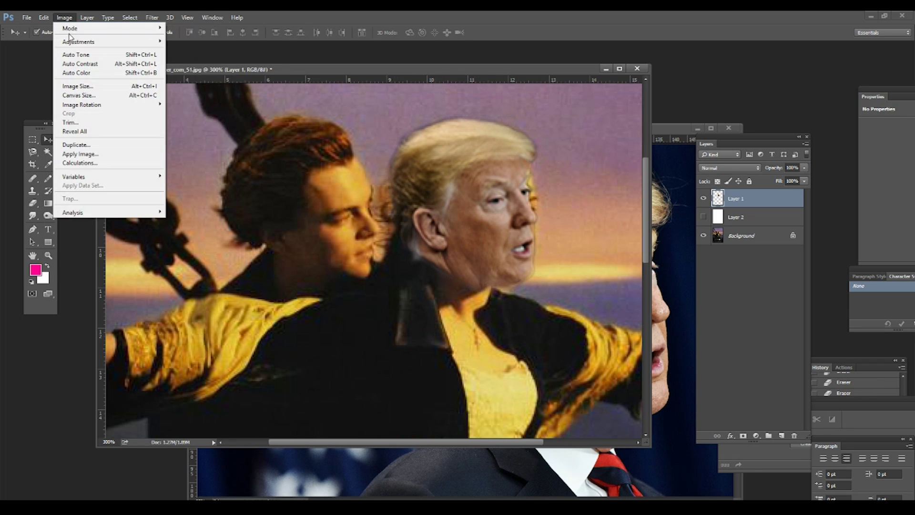
# Apply Color Balance to the face, shifting it toward green and yellow
pyautogui.click(64, 18)
pyautogui.moveTo(78, 41)
pyautogui.click(192, 99)
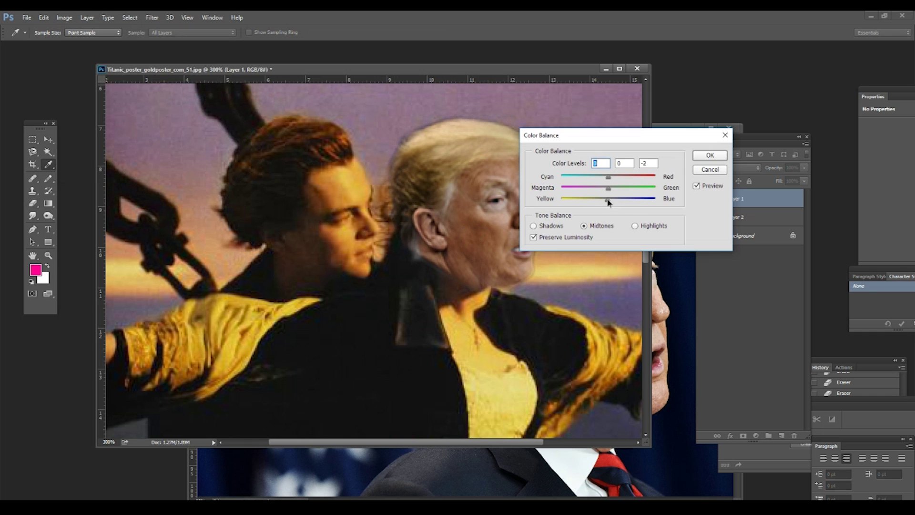
pyautogui.moveTo(572, 136); pyautogui.dragTo(658, 95)
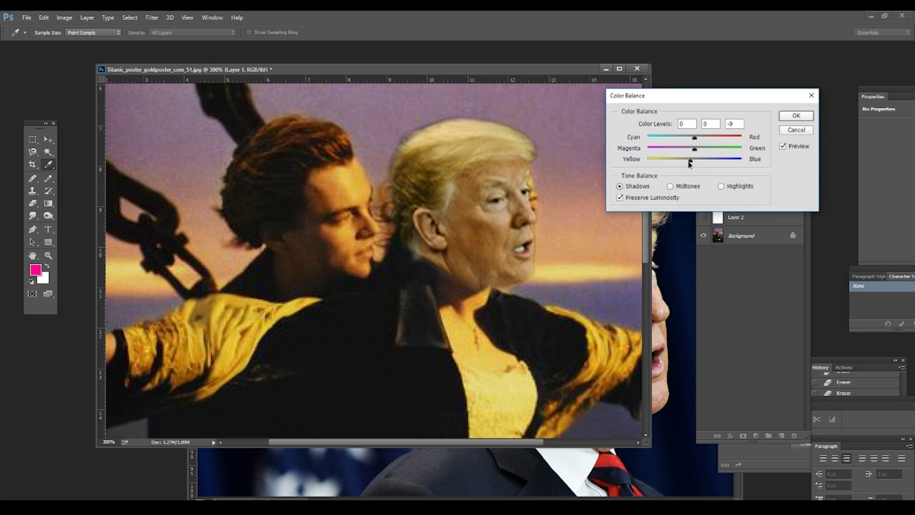
pyautogui.moveTo(696, 148); pyautogui.dragTo(698, 149)
pyautogui.moveTo(707, 162); pyautogui.dragTo(696, 162)
pyautogui.click(794, 116)
# Raise the face's contrast to 55 with Brightness/Contrast
pyautogui.click(64, 17)
pyautogui.click(200, 37)
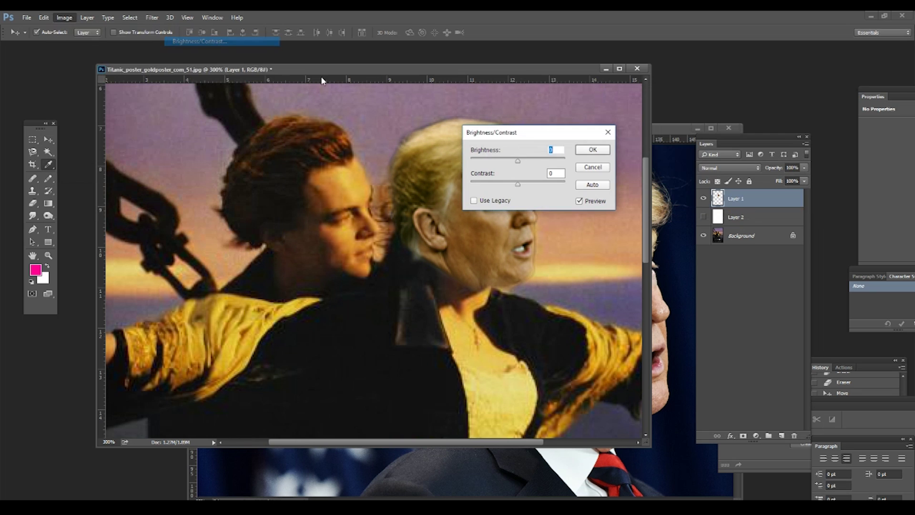
pyautogui.moveTo(519, 137); pyautogui.dragTo(600, 81)
pyautogui.moveTo(595, 129)
pyautogui.mouseDown()
pyautogui.moveTo(629, 130)
pyautogui.moveTo(601, 108)
pyautogui.mouseUp()
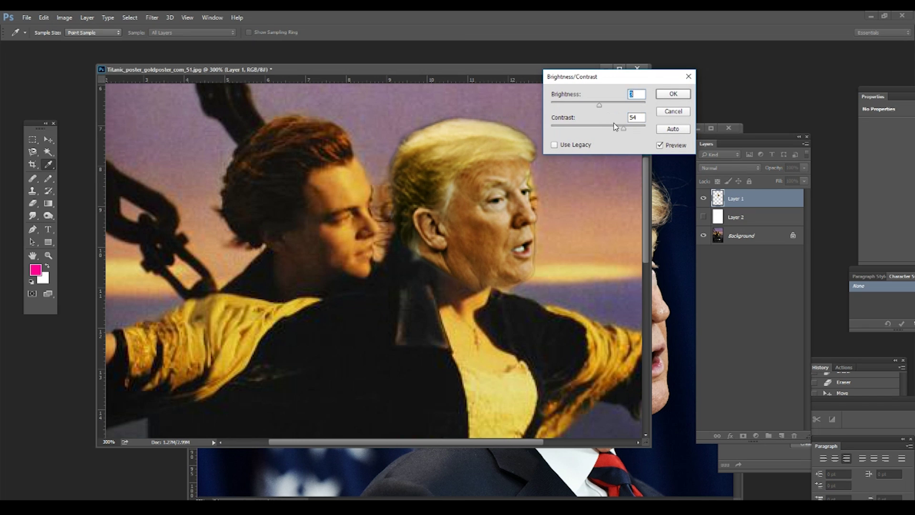
pyautogui.press('Return')
# Move Trump's face back onto Jack's body and nudge it into place
pyautogui.press('v')
pyautogui.moveTo(477, 174); pyautogui.dragTo(324, 193)
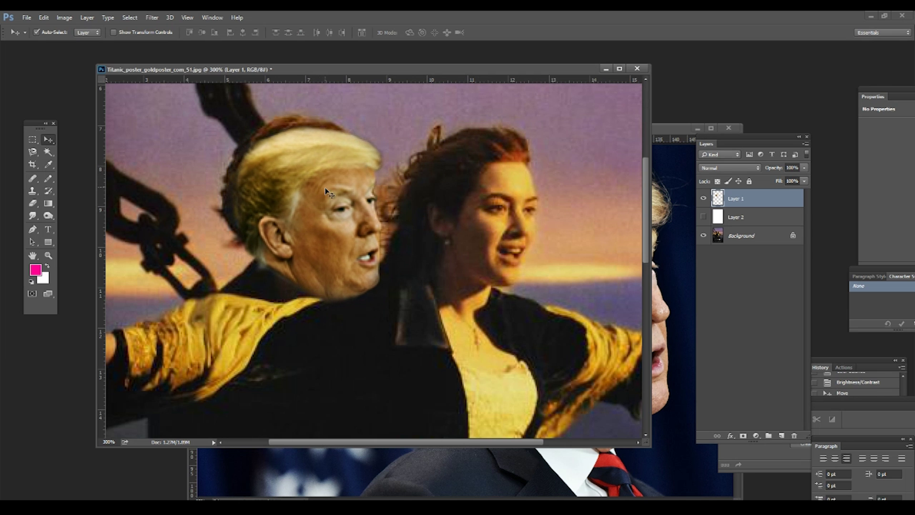
pyautogui.press('z')
pyautogui.keyDown('alt'); pyautogui.click(353, 229); pyautogui.keyUp('alt')
# Reposition Trump's face onto Leonardo's neck and set up a larger soft eraser brush
pyautogui.click(352, 229)
pyautogui.press('v')
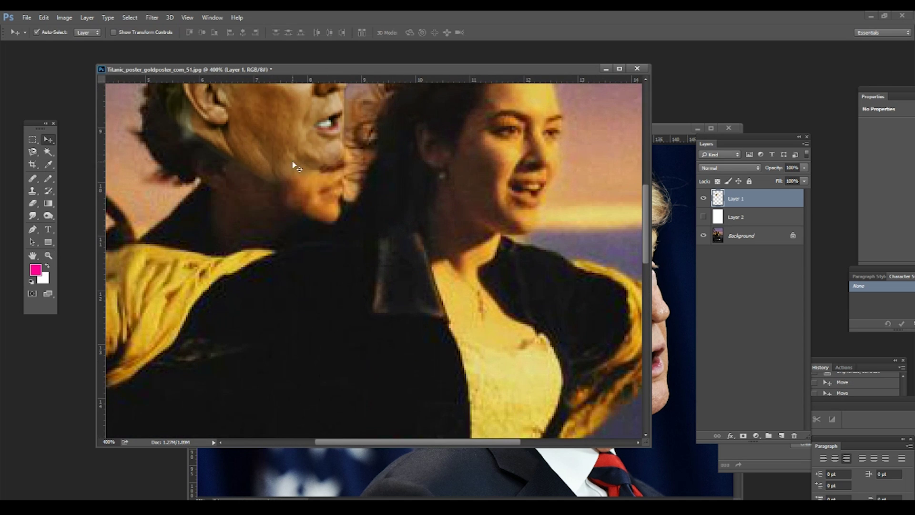
pyautogui.moveTo(293, 249)
pyautogui.mouseDown()
pyautogui.moveTo(287, 212)
pyautogui.moveTo(295, 237)
pyautogui.mouseUp()
pyautogui.press('e')
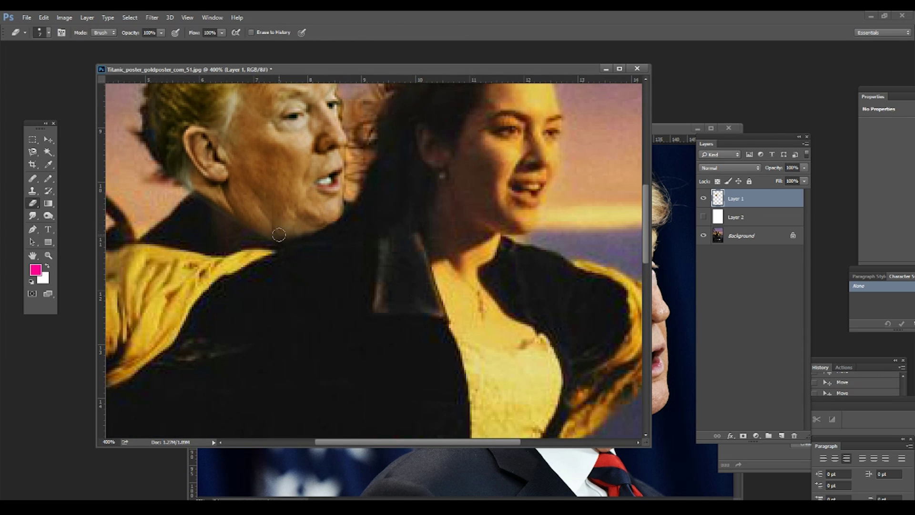
pyautogui.click(44, 35)
pyautogui.doubleClick(51, 106)
pyautogui.press(']')
pyautogui.press(']')
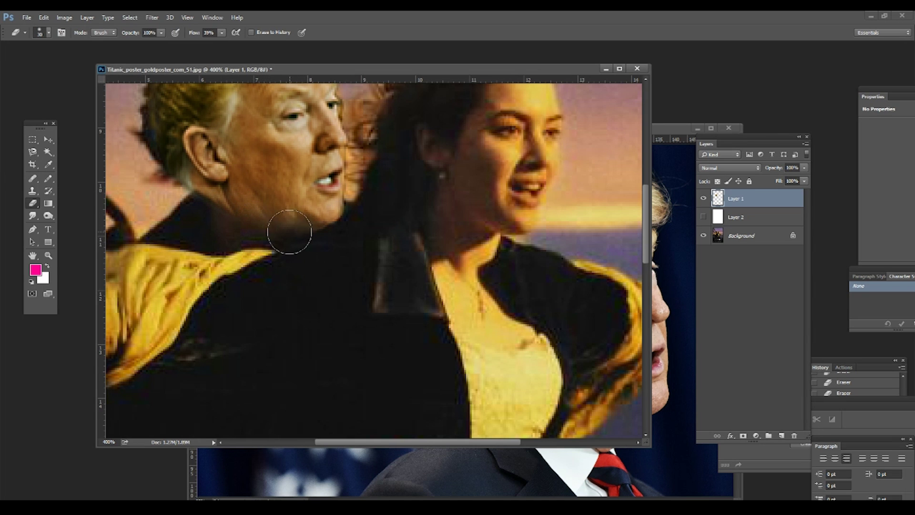
# Check the whole poster, then zoom in on Trump's head for edge blending
pyautogui.press('z')
pyautogui.moveTo(269, 249); pyautogui.dragTo(282, 228)
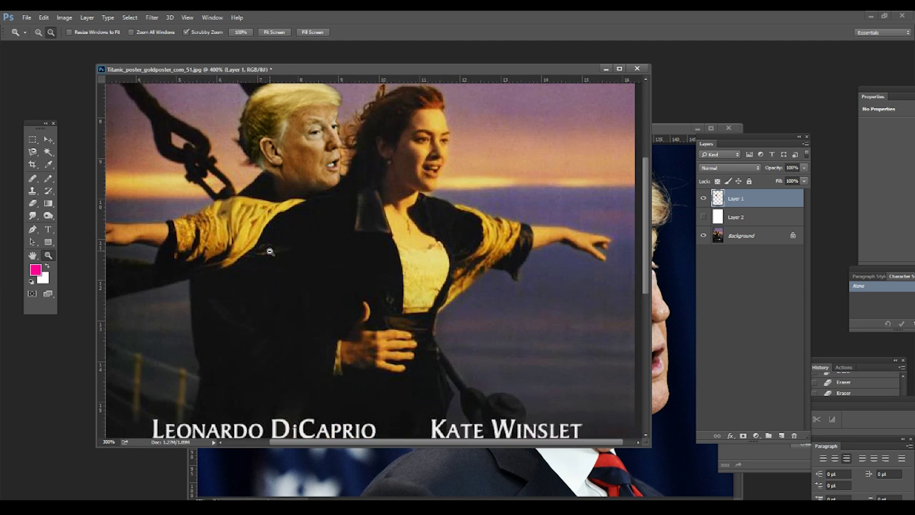
pyautogui.press('e')
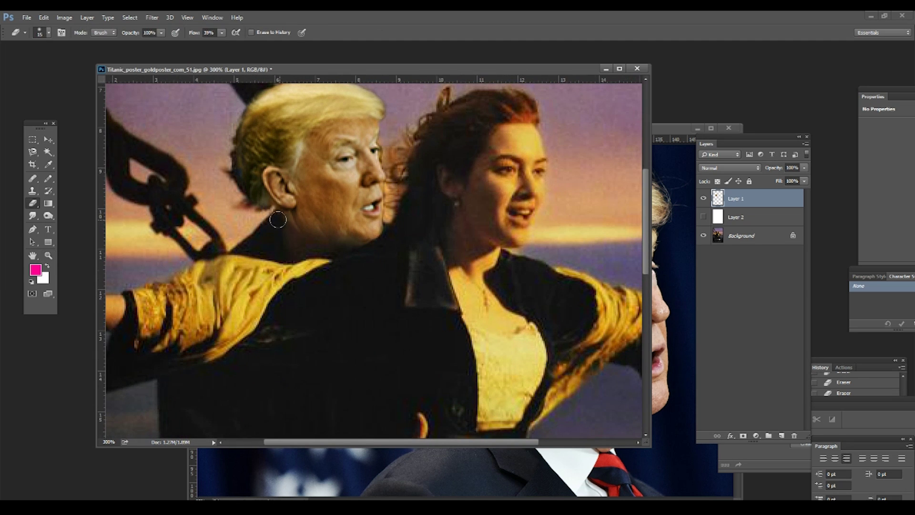
pyautogui.press('z')
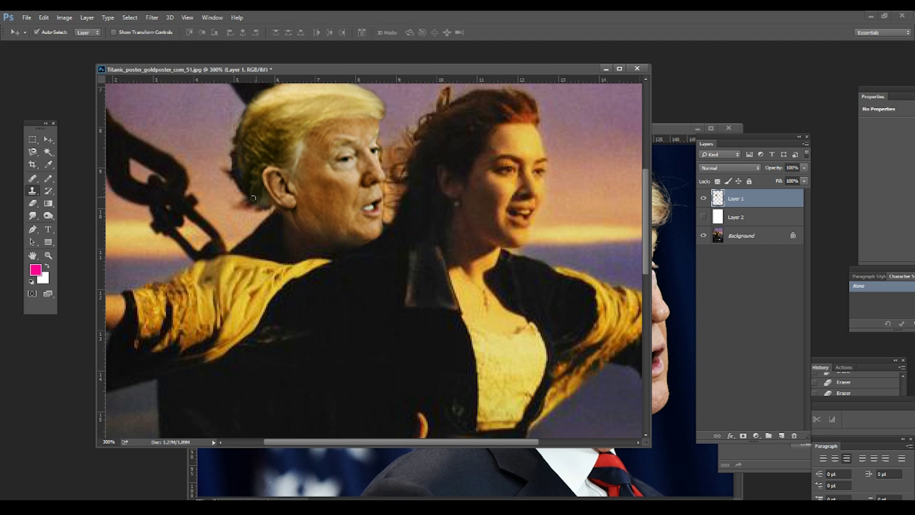
pyautogui.click(261, 200)
# Blend the head's edges with Clone Stamp and Eraser, then fit the poster in view
pyautogui.press('s')
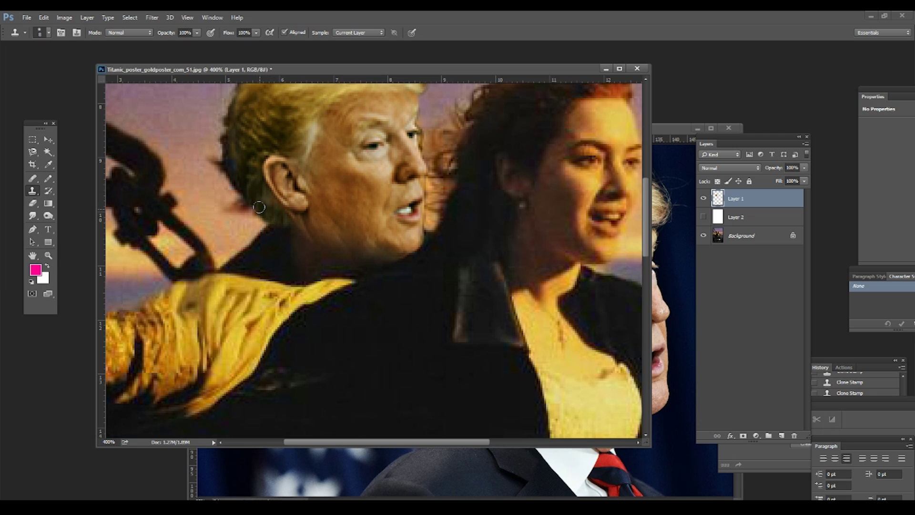
pyautogui.moveTo(259, 207); pyautogui.dragTo(270, 183)
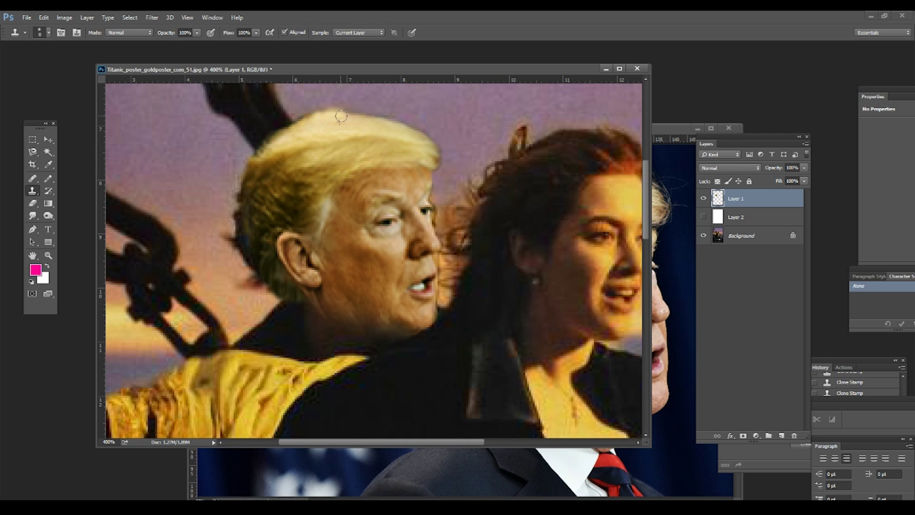
pyautogui.press('z')
pyautogui.moveTo(267, 238); pyautogui.dragTo(241, 241)
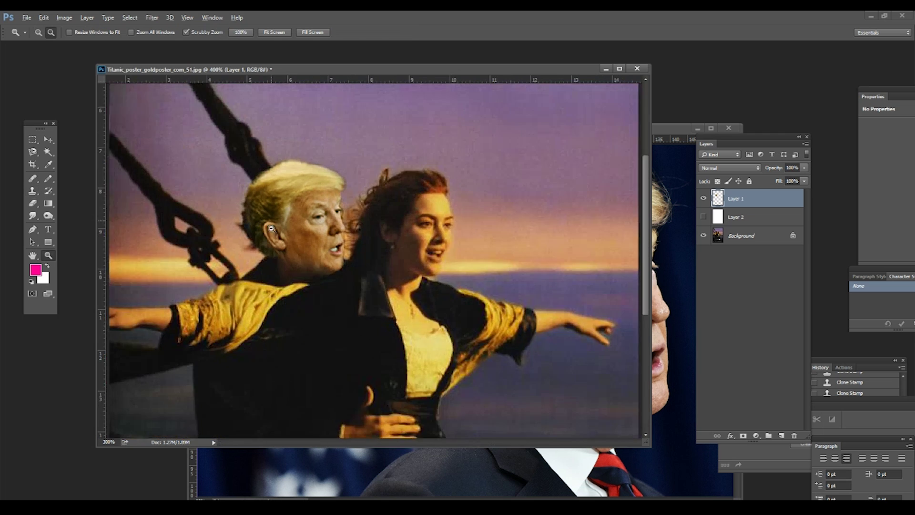
pyautogui.press('s')
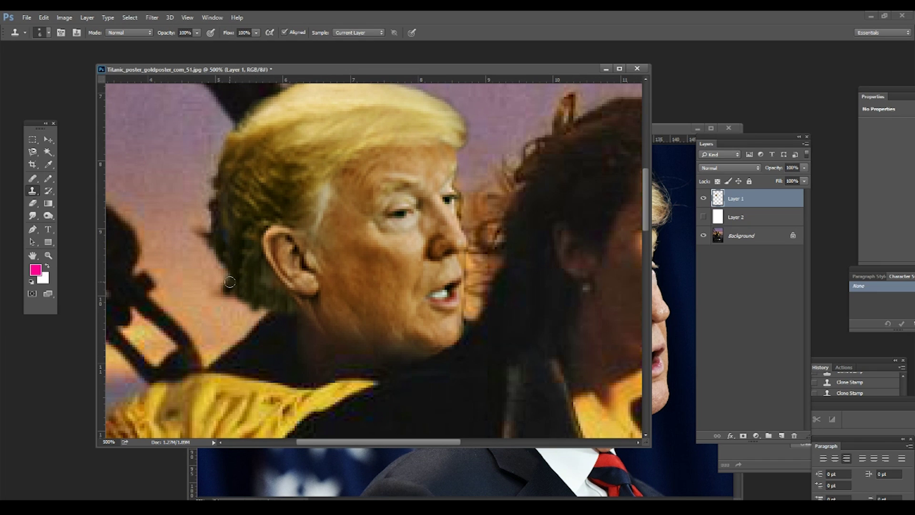
pyautogui.press('e')
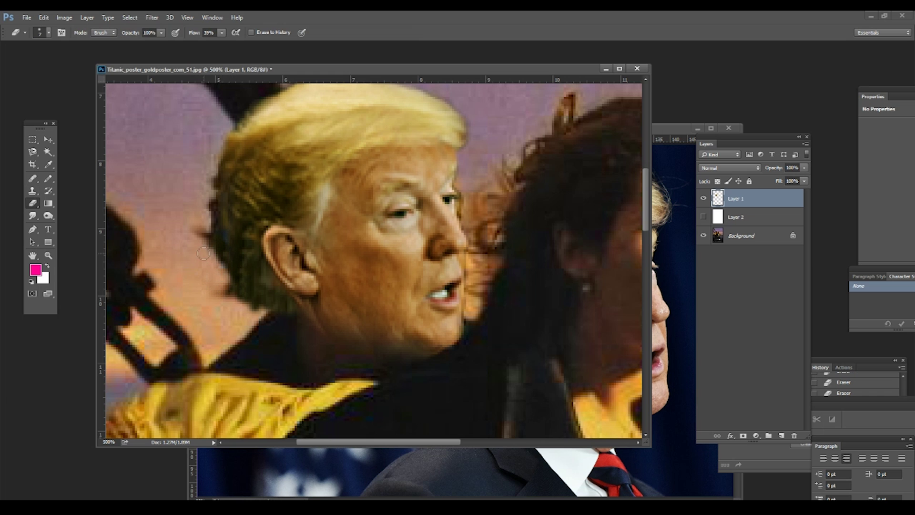
pyautogui.press('z')
pyautogui.hotkey('ctrl', '0')
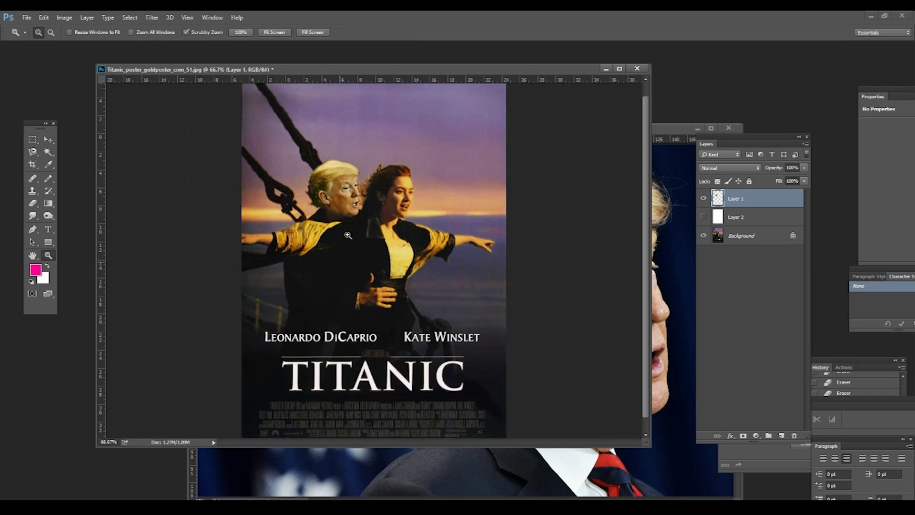
# Apply Hue/Saturation to Trump's face with Saturation +13 and Lightness -10
pyautogui.click(348, 235)
pyautogui.press('v')
pyautogui.hotkey('ctrl', '+')
pyautogui.click(64, 18)
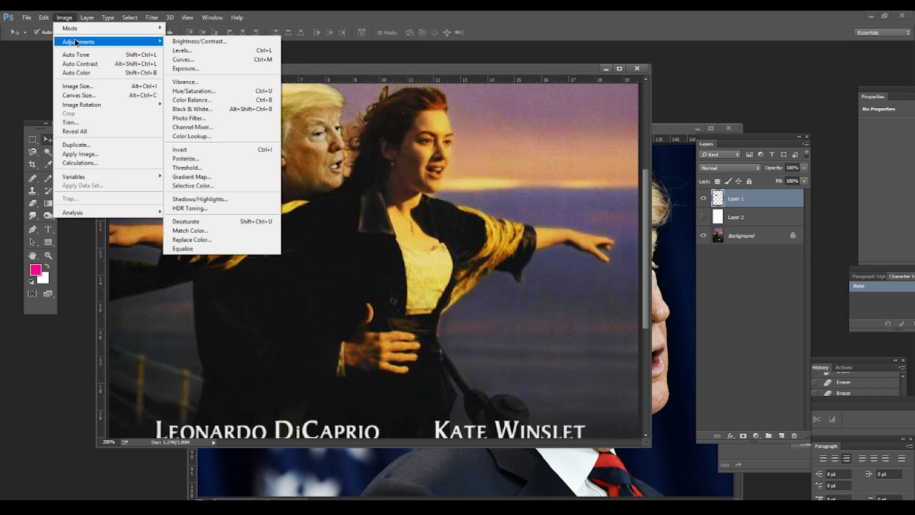
pyautogui.click(64, 18)
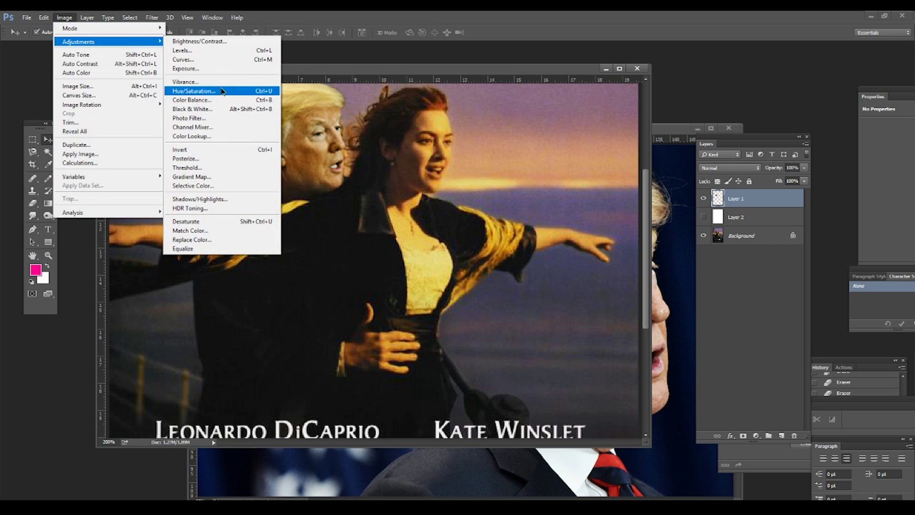
pyautogui.click(194, 91)
pyautogui.moveTo(688, 251); pyautogui.dragTo(684, 281)
pyautogui.moveTo(691, 226); pyautogui.dragTo(690, 231)
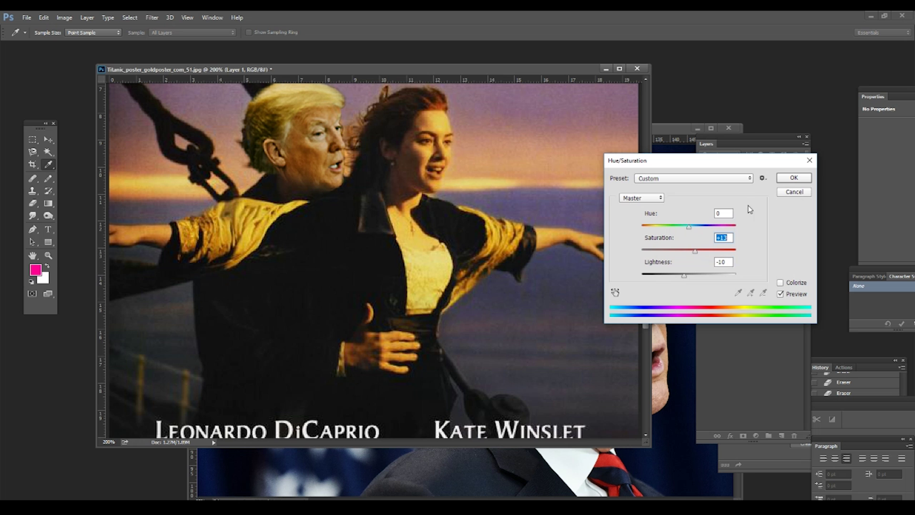
pyautogui.click(793, 177)
# Erase stray hair along Trump's face edge and review the poster at 200%
pyautogui.scroll(1, 372, 125)
pyautogui.scroll(2, 362, 143)
pyautogui.press('e')
pyautogui.moveTo(340, 247); pyautogui.dragTo(341, 252)
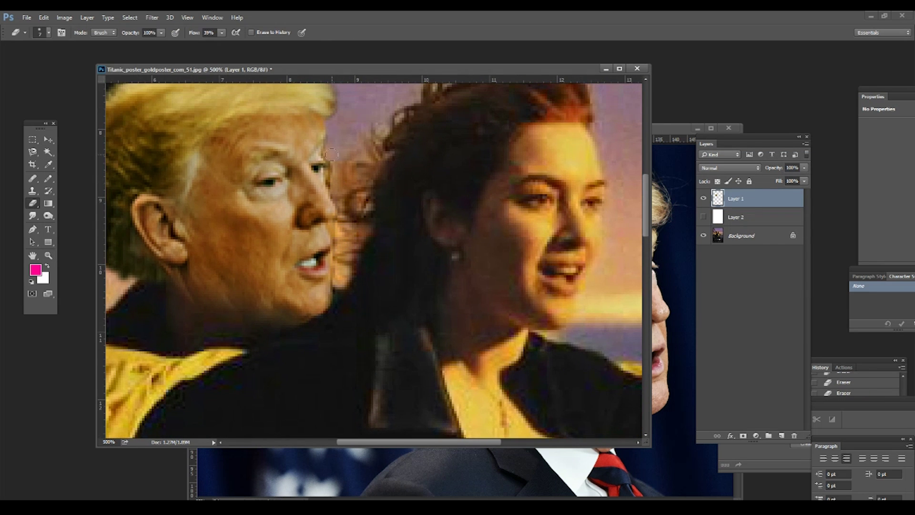
pyautogui.press('z')
pyautogui.keyDown('alt'); pyautogui.click(328, 181); pyautogui.keyUp('alt')
pyautogui.keyDown('alt'); pyautogui.click(326, 200); pyautogui.keyUp('alt')
pyautogui.keyDown('alt'); pyautogui.click(325, 207); pyautogui.keyUp('alt')
pyautogui.click(324, 210)
pyautogui.click(339, 238)
# Close the Trump source photo and open the smiling woman's photo
pyautogui.press('v')
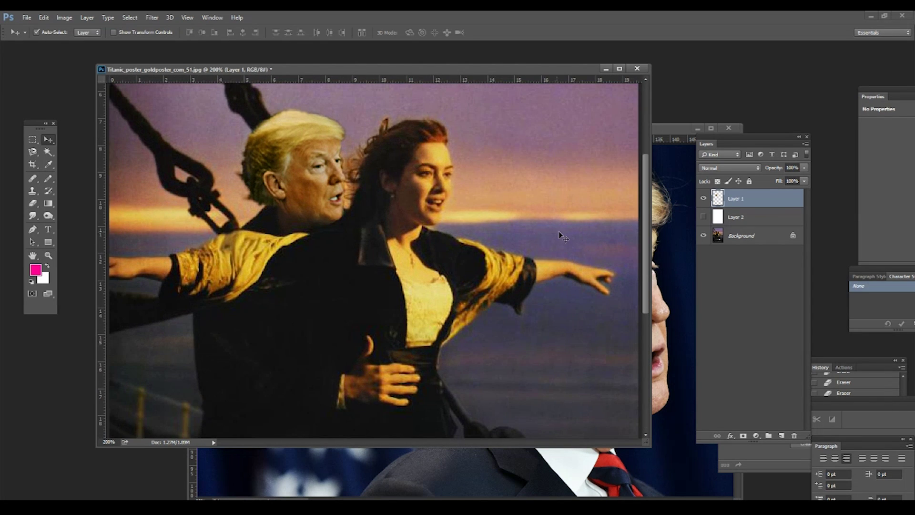
pyautogui.hotkey('ctrl', 'w')
pyautogui.hotkey('ctrl', 'o')
pyautogui.write('v')
pyautogui.doubleClick(666, 155)
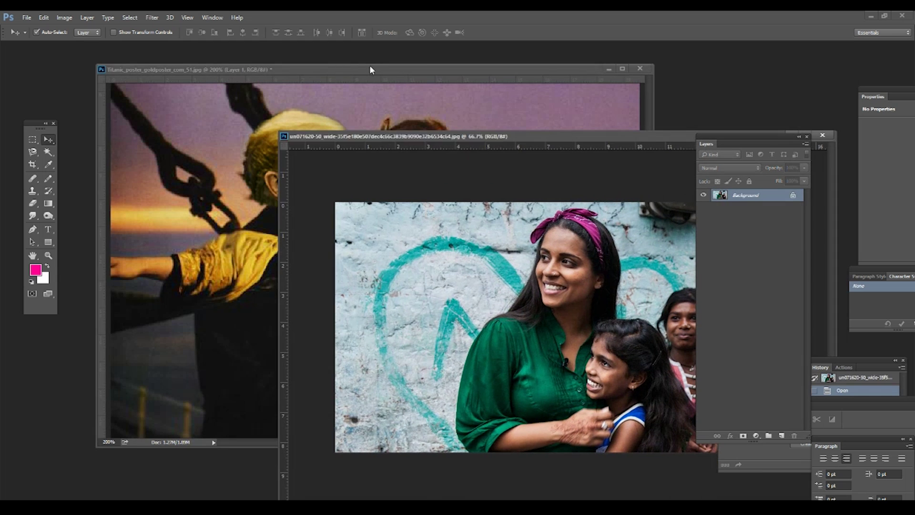
# Flip the woman's photo horizontally and unlock its Background layer
pyautogui.click(64, 17)
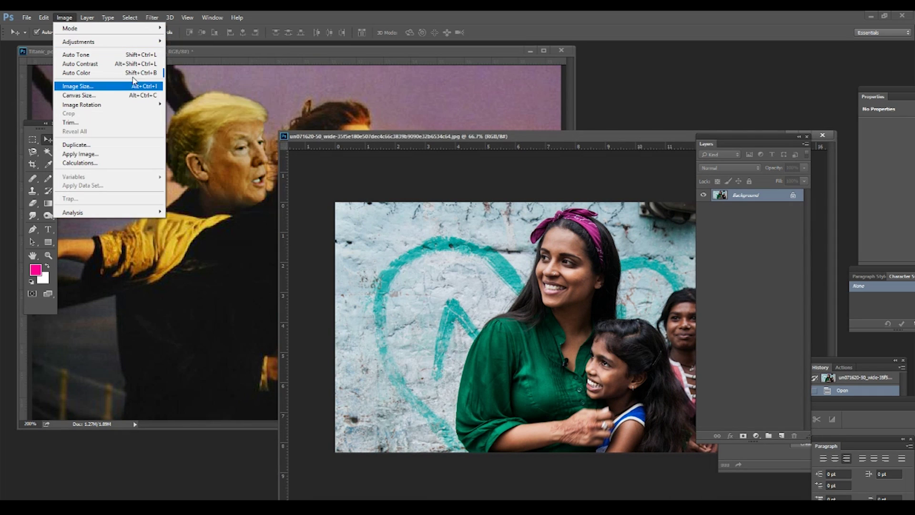
pyautogui.click(205, 143)
pyautogui.click(578, 270)
pyautogui.click(459, 202)
pyautogui.doubleClick(751, 194)
pyautogui.press('Return')
pyautogui.moveTo(515, 219); pyautogui.dragTo(459, 118)
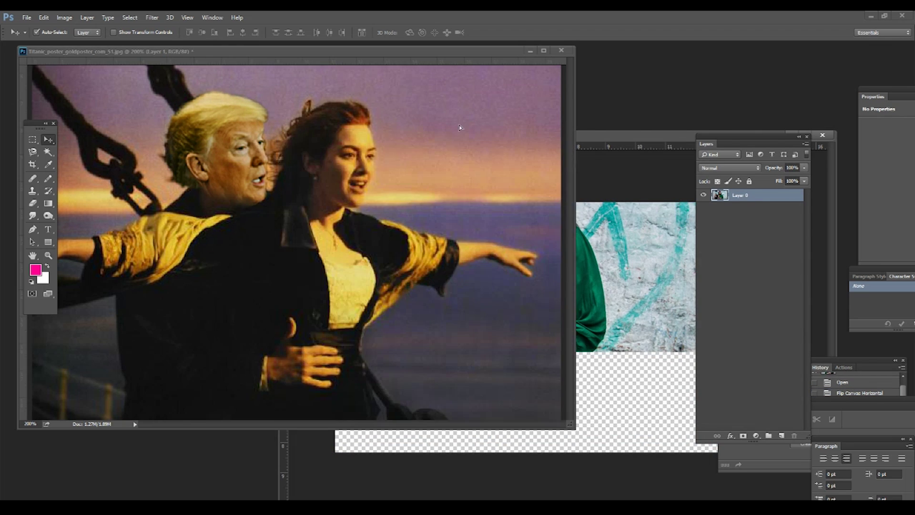
pyautogui.hotkey('ctrl', 'z')
pyautogui.hotkey('ctrl', 'Tab')
# Select an oval around her face and drag it into the Titanic poster
pyautogui.press('m')
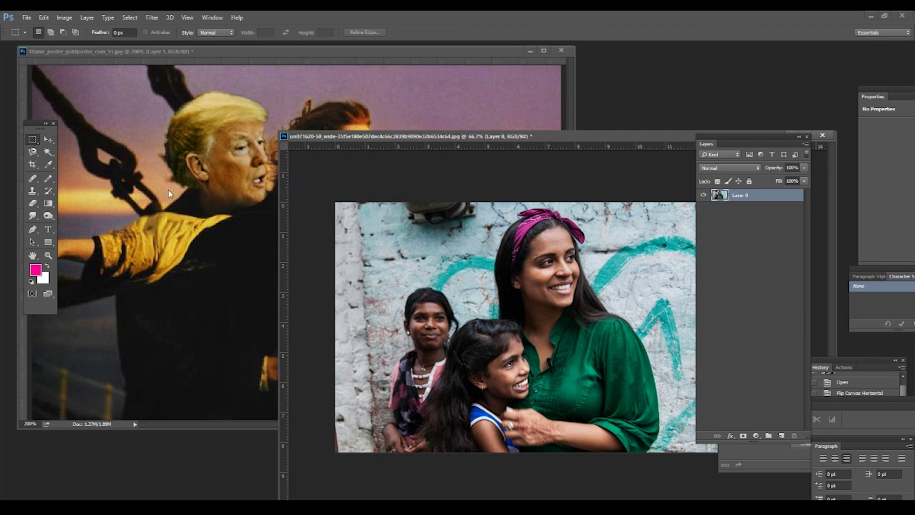
pyautogui.rightClick(32, 139)
pyautogui.click(74, 149)
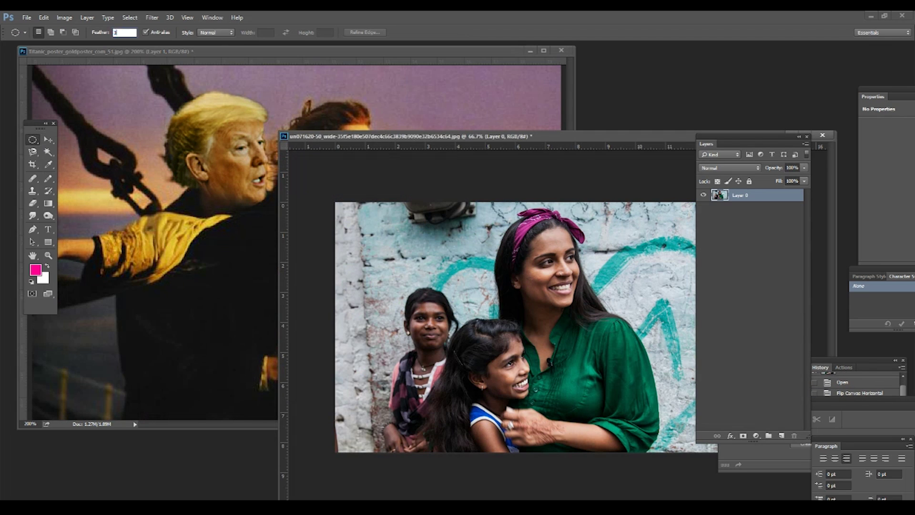
pyautogui.moveTo(612, 329); pyautogui.dragTo(472, 186)
pyautogui.press('v')
pyautogui.moveTo(548, 266); pyautogui.dragTo(397, 116)
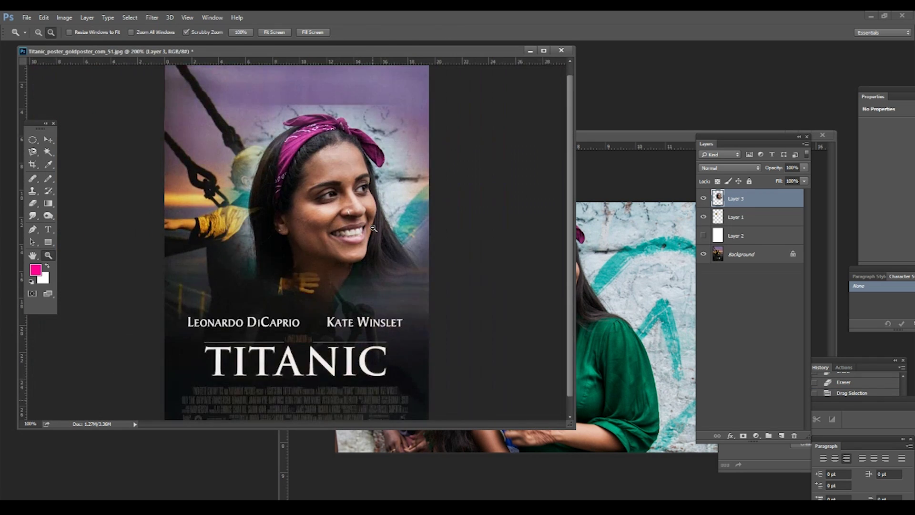
# Shrink the woman's face and move it onto Kate Winslet's figure
pyautogui.hotkey('ctrl', '-')
pyautogui.hotkey('ctrl', '-')
pyautogui.hotkey('ctrl', 't')
pyautogui.moveTo(398, 118); pyautogui.dragTo(374, 196)
pyautogui.moveTo(311, 222)
pyautogui.mouseDown()
pyautogui.moveTo(299, 170)
pyautogui.moveTo(461, 199)
pyautogui.moveTo(396, 191)
pyautogui.mouseUp()
pyautogui.press('Return')
# Rotate the face clockwise, move it down and shrink it to fit Kate's head
pyautogui.hotkey('ctrl', '+')
pyautogui.hotkey('ctrl', '+')
pyautogui.hotkey('ctrl', 't')
pyautogui.moveTo(560, 119); pyautogui.dragTo(570, 139)
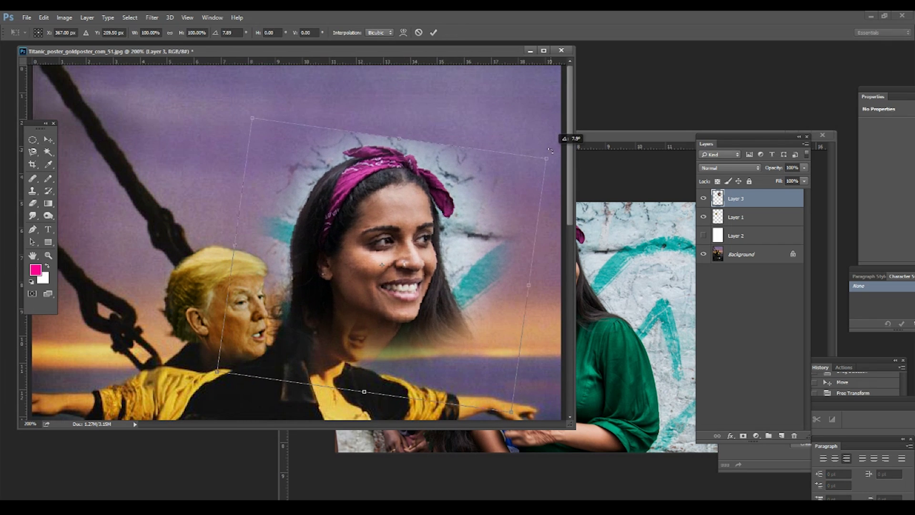
pyautogui.press('Return')
pyautogui.moveTo(475, 205); pyautogui.dragTo(427, 251)
pyautogui.hotkey('ctrl', 't')
pyautogui.moveTo(506, 173); pyautogui.dragTo(436, 248)
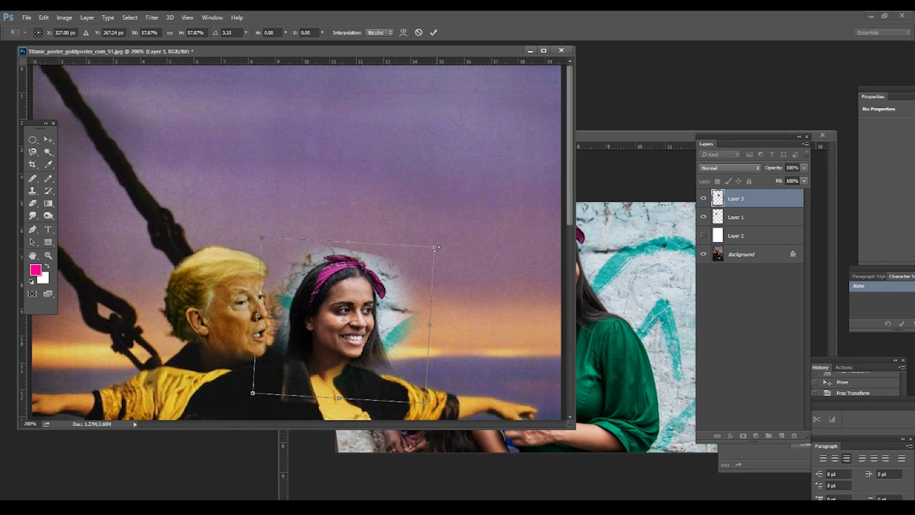
pyautogui.press('Return')
# Erase the wall showing beside her head with an enlarged eraser brush
pyautogui.press('e')
pyautogui.hotkey('ctrl', '+')
pyautogui.moveTo(438, 322)
pyautogui.mouseDown()
pyautogui.moveTo(390, 218)
pyautogui.moveTo(402, 245)
pyautogui.moveTo(408, 342)
pyautogui.mouseUp()
pyautogui.press(']')
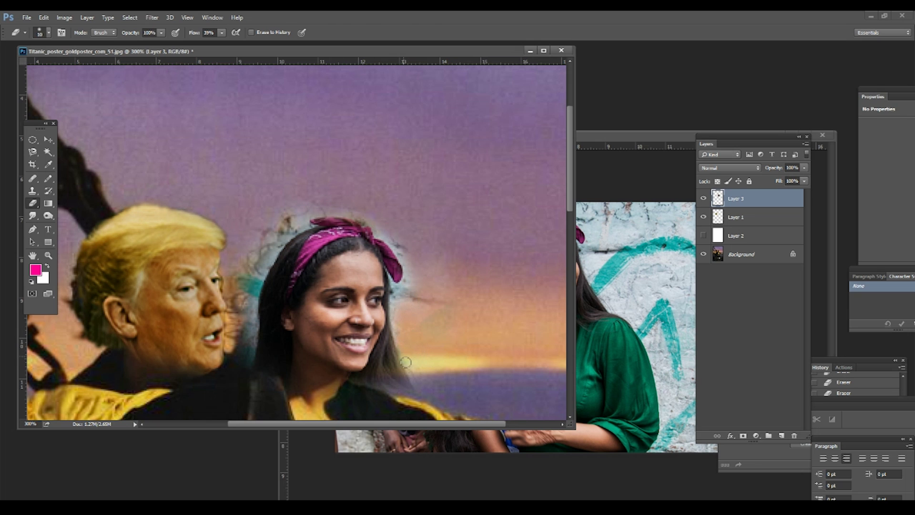
pyautogui.press('z')
pyautogui.keyDown('alt'); pyautogui.click(389, 367); pyautogui.keyUp('alt')
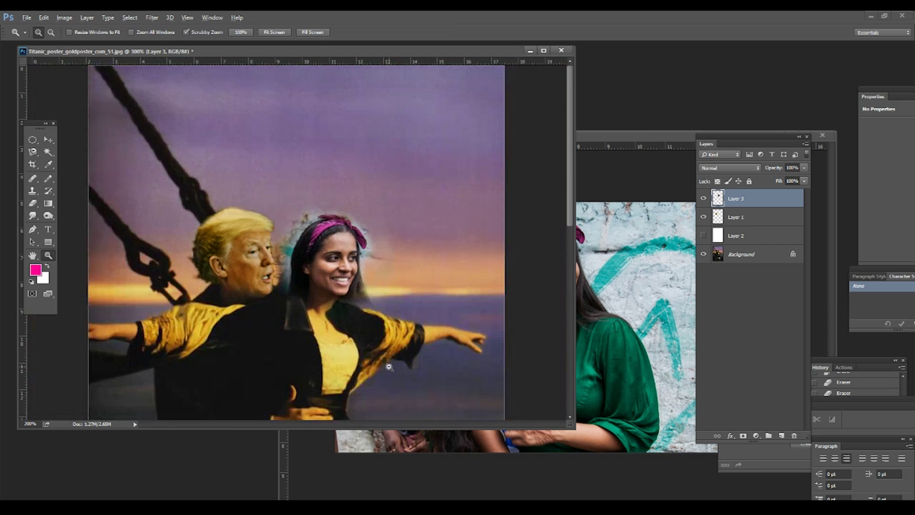
# Slightly resize the woman's face from its corner and zoom in on it
pyautogui.hotkey('ctrl', 't')
pyautogui.moveTo(454, 276); pyautogui.dragTo(457, 282)
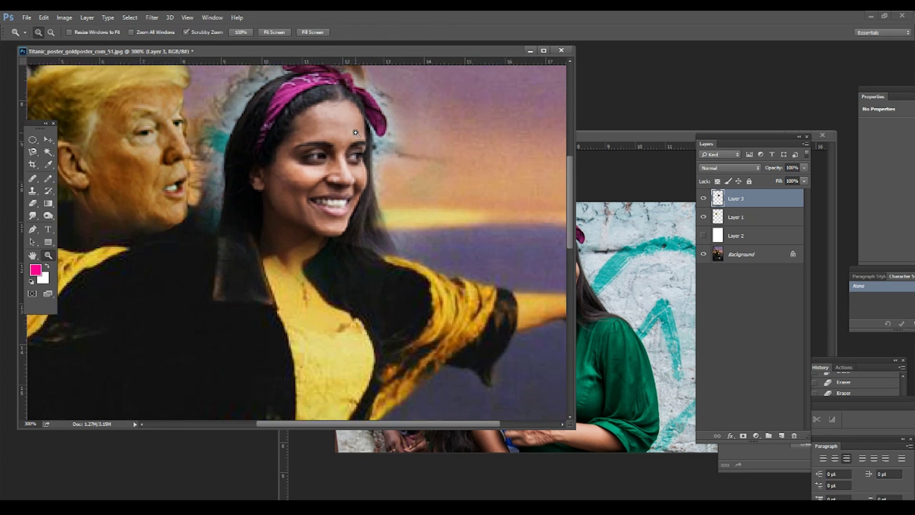
pyautogui.click(355, 133)
pyautogui.press('e')
pyautogui.press('p')
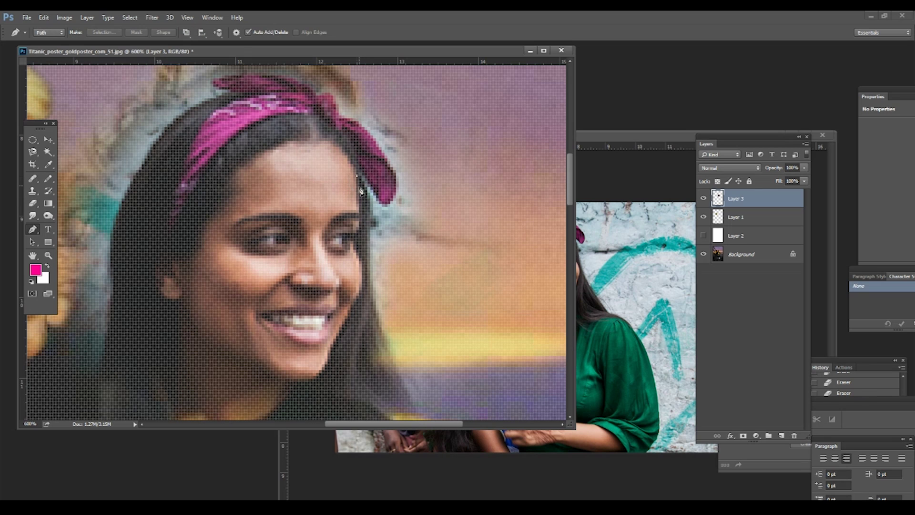
pyautogui.scroll(3, 359, 206)
# Trace a Pen path along her cheek and chin edge
pyautogui.click(361, 222)
pyautogui.click(361, 238)
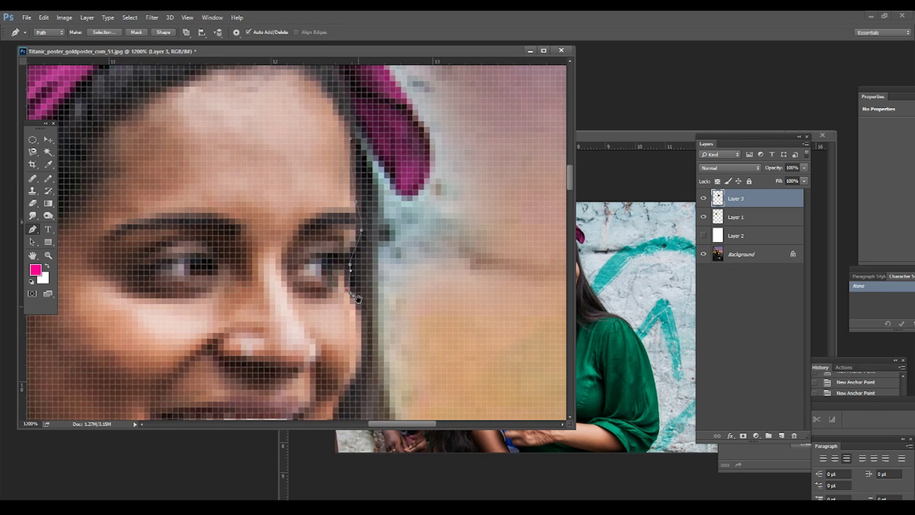
pyautogui.moveTo(357, 306); pyautogui.dragTo(367, 207)
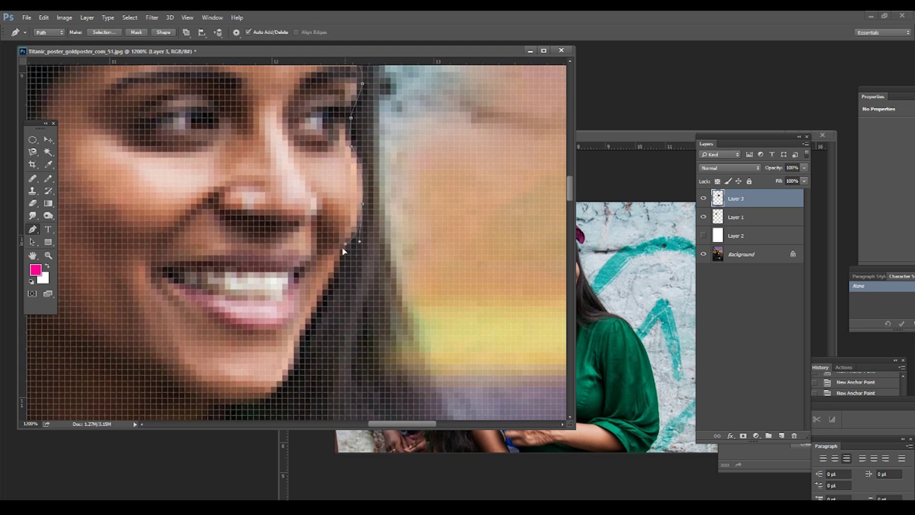
pyautogui.moveTo(321, 296); pyautogui.dragTo(364, 207)
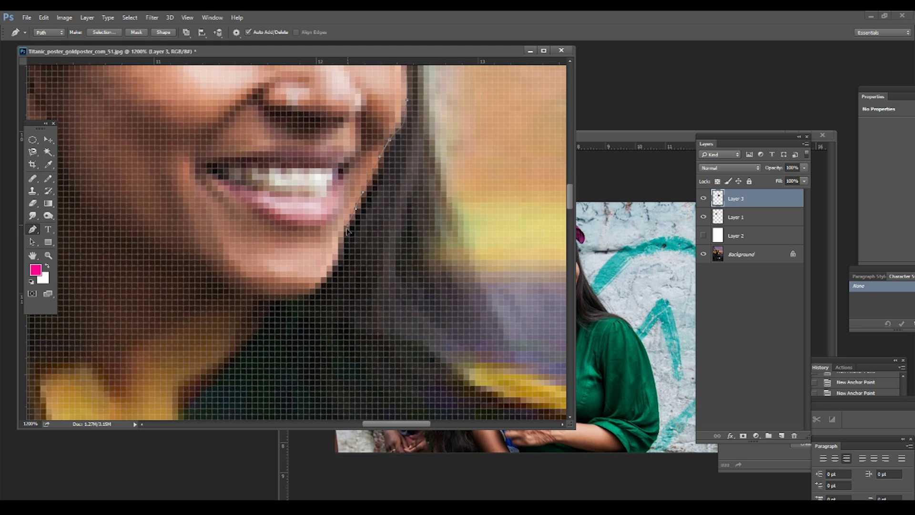
pyautogui.click(334, 269)
pyautogui.click(329, 277)
# Extend the path along her neck and shoulder to close the outline
pyautogui.scroll(-5, 367, 374)
pyautogui.click(241, 255)
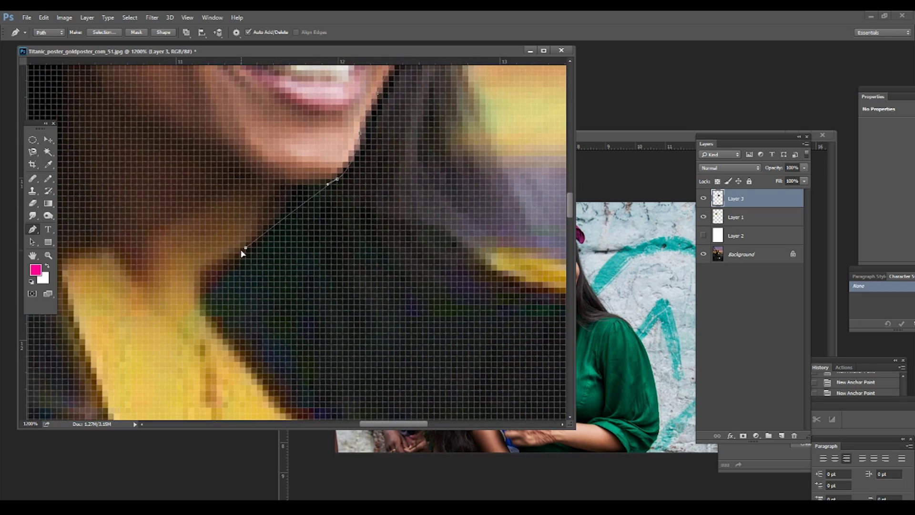
pyautogui.hscroll(4, 241, 255)
pyautogui.click(293, 355)
pyautogui.moveTo(456, 327); pyautogui.dragTo(456, 335)
pyautogui.press('z')
pyautogui.keyDown('alt'); pyautogui.click(437, 232); pyautogui.keyUp('alt')
pyautogui.press('p')
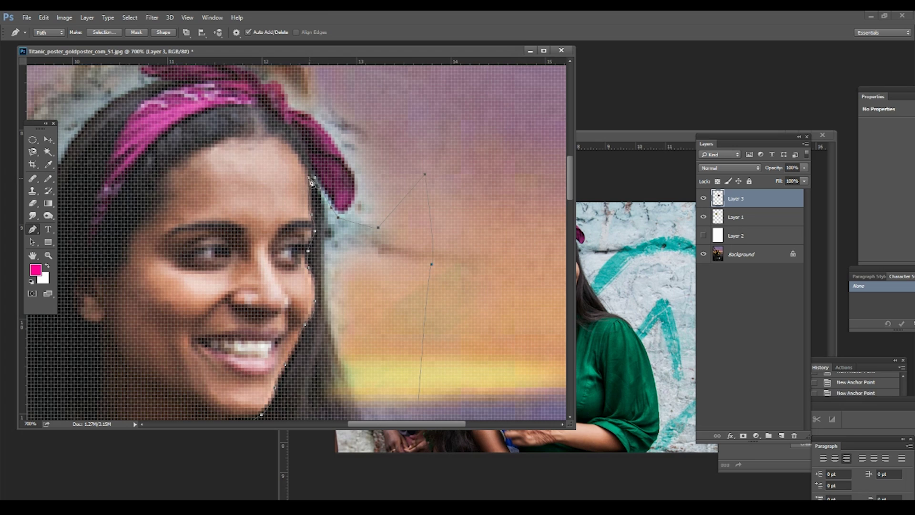
# Convert the path to a selection, delete the enclosed wall, and zoom out
pyautogui.hotkey('ctrl', 'Return')
pyautogui.press('v')
pyautogui.hotkey('ctrl', '+')
pyautogui.hotkey('ctrl', '+')
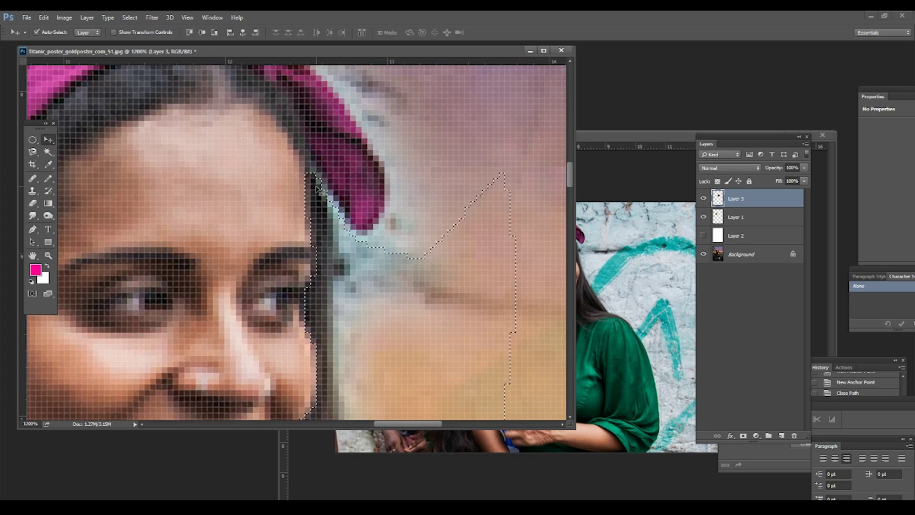
pyautogui.press('Delete')
pyautogui.hotkey('ctrl', '-')
pyautogui.hotkey('ctrl', '-')
pyautogui.hotkey('ctrl', '-')
pyautogui.hotkey('ctrl', '-')
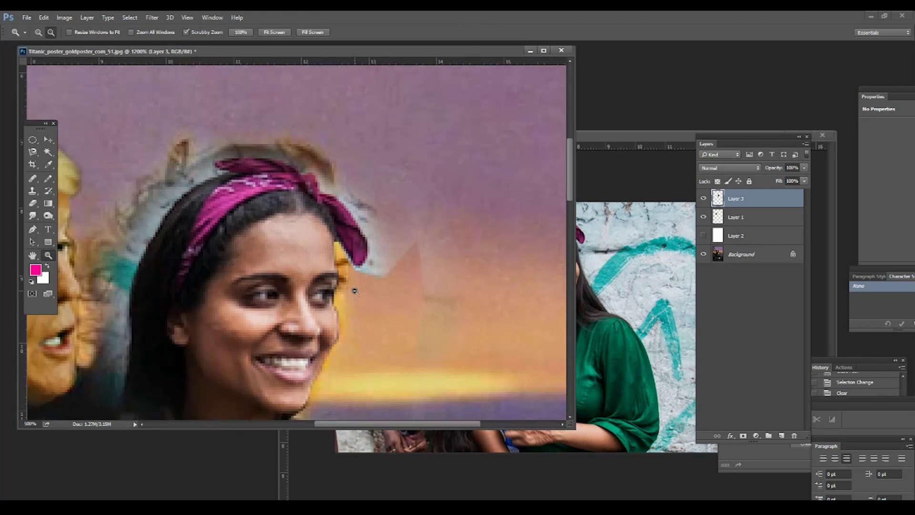
pyautogui.hotkey('ctrl', '-')
# Deselect, nudge the woman's face up and right, and erase background near her cheek
pyautogui.hotkey('ctrl', 'd')
pyautogui.moveTo(320, 312); pyautogui.dragTo(325, 302)
pyautogui.hotkey('ctrl', '+')
pyautogui.hotkey('ctrl', '+')
pyautogui.press('e')
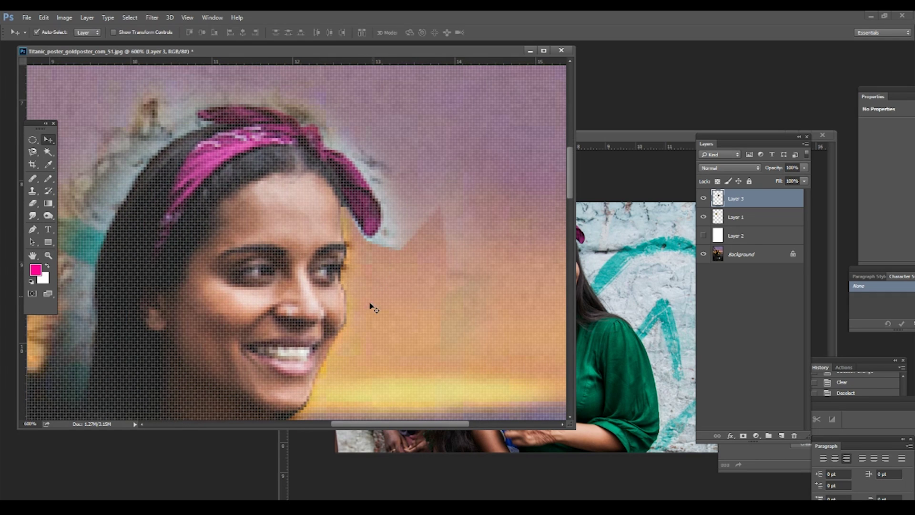
pyautogui.moveTo(354, 330); pyautogui.dragTo(356, 318)
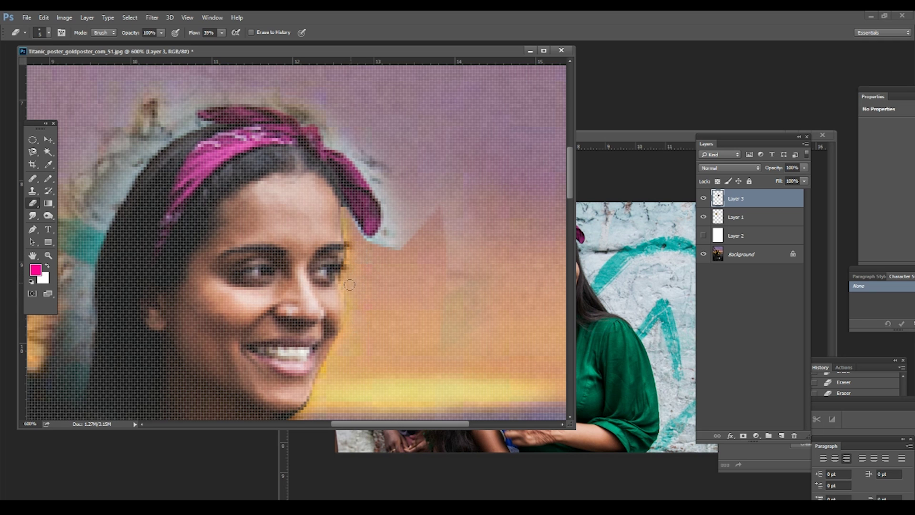
pyautogui.press('z')
pyautogui.keyDown('alt'); pyautogui.click(411, 277); pyautogui.keyUp('alt')
pyautogui.click(411, 277)
pyautogui.press('e')
# Move white Layer 2 above Layer 1, show it, and erase wall texture along the bandana
pyautogui.press('v')
pyautogui.moveTo(736, 235); pyautogui.dragTo(744, 217)
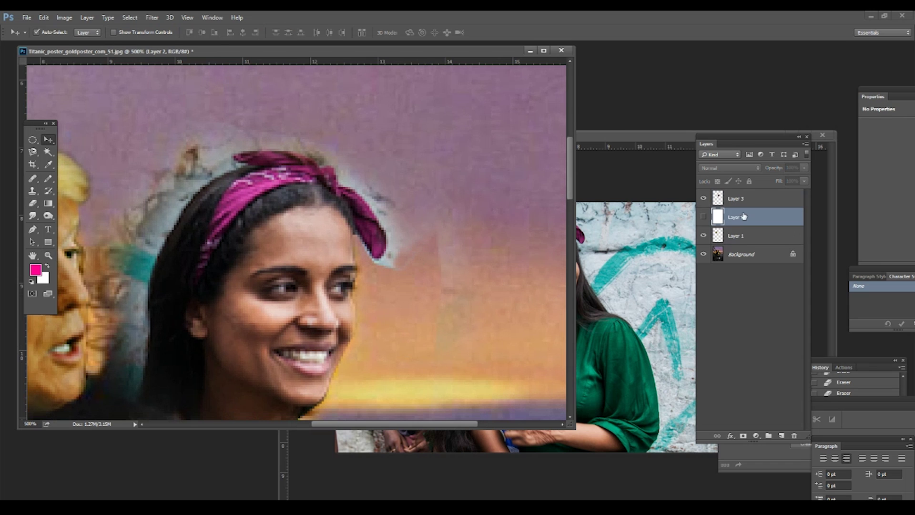
pyautogui.click(703, 217)
pyautogui.press('e')
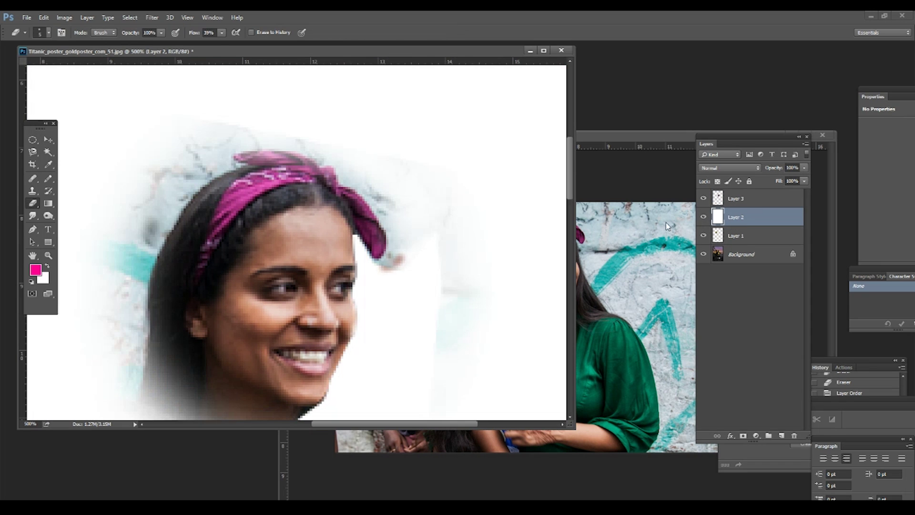
pyautogui.hotkey('alt', ']')
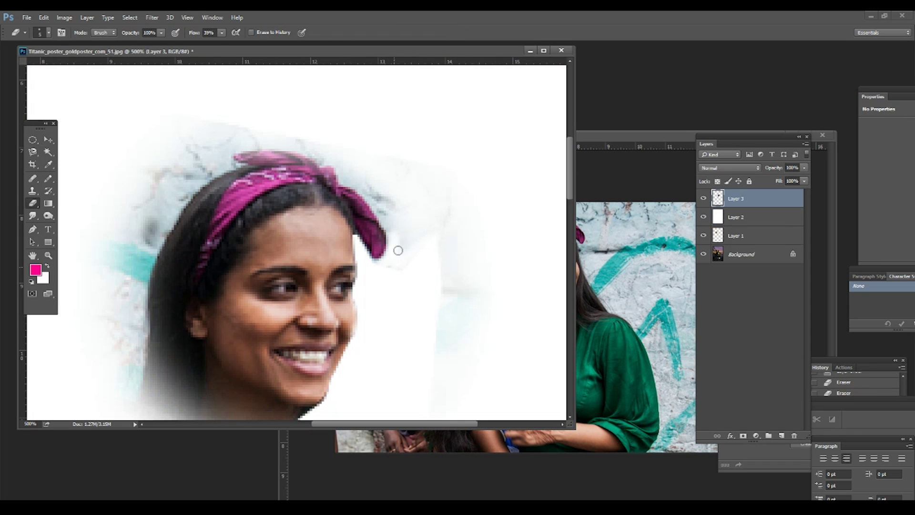
pyautogui.moveTo(404, 224); pyautogui.dragTo(381, 184)
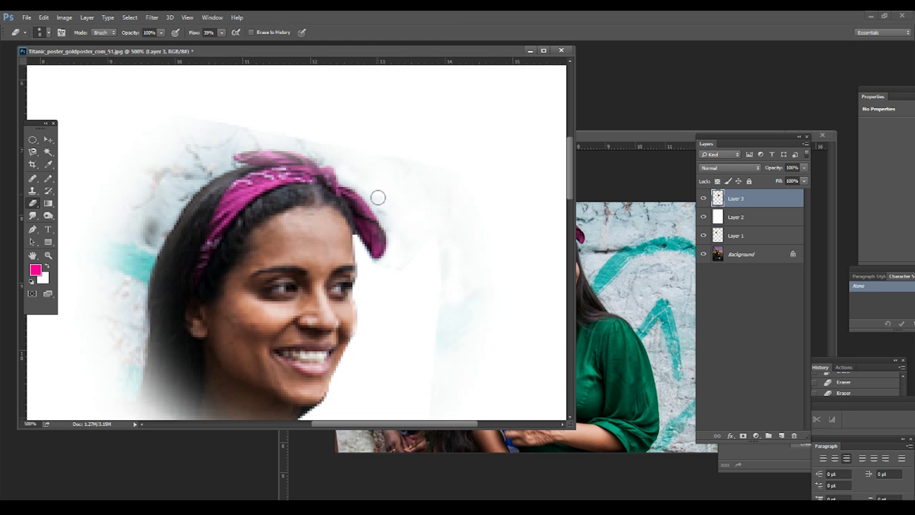
# Erase the remaining grey wall texture around the head, above and left of the hair
pyautogui.hscroll(-3, 371, 179)
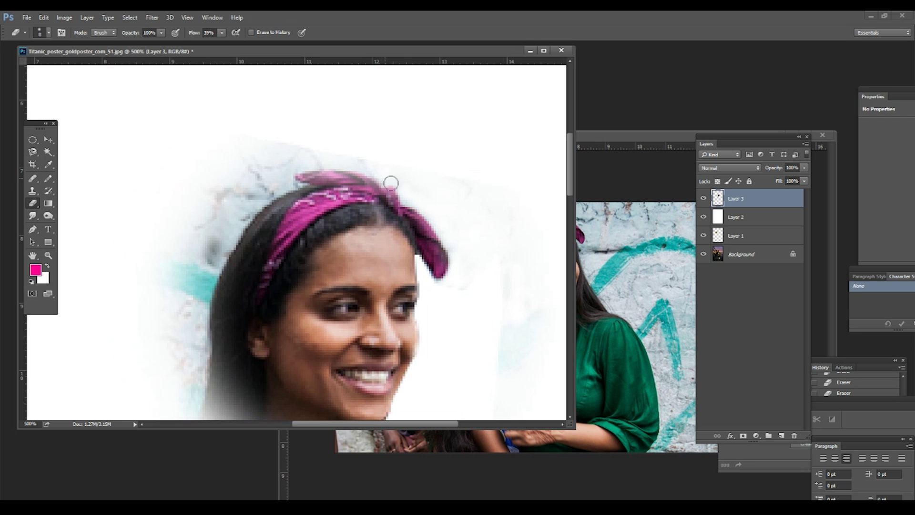
pyautogui.moveTo(321, 163); pyautogui.dragTo(235, 180)
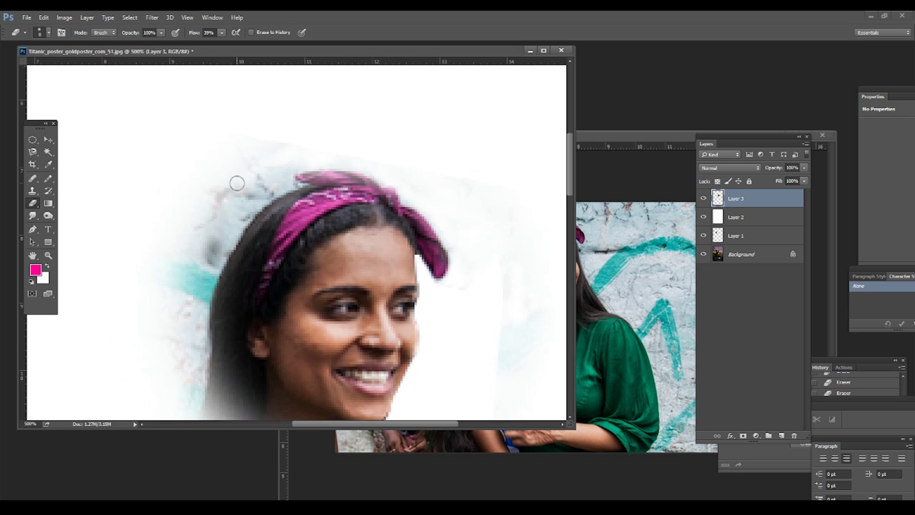
pyautogui.scroll(-3, 257, 171)
pyautogui.hscroll(-4, 257, 172)
pyautogui.moveTo(280, 162)
pyautogui.mouseDown()
pyautogui.moveTo(267, 192)
pyautogui.moveTo(291, 205)
pyautogui.mouseUp()
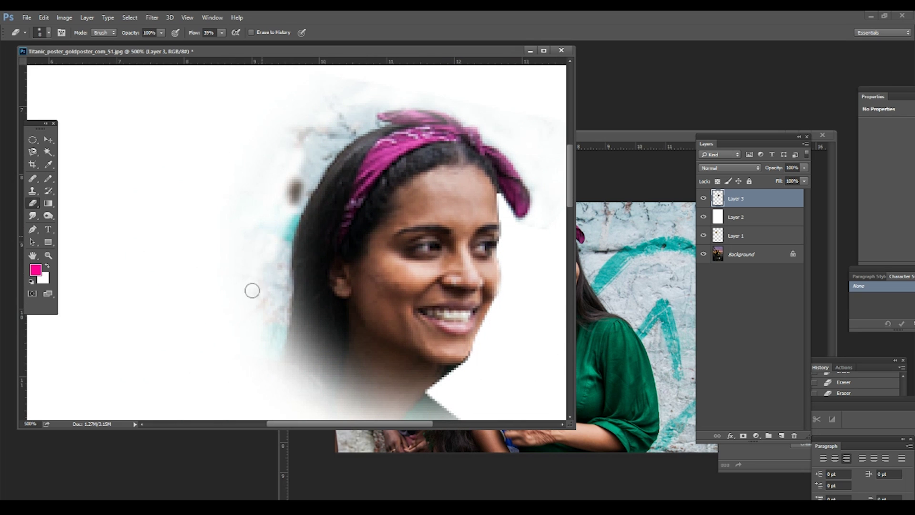
pyautogui.moveTo(264, 274); pyautogui.dragTo(223, 289)
pyautogui.moveTo(281, 215)
pyautogui.mouseDown()
pyautogui.moveTo(245, 282)
pyautogui.moveTo(259, 200)
pyautogui.moveTo(284, 212)
pyautogui.moveTo(327, 179)
pyautogui.moveTo(380, 168)
pyautogui.mouseUp()
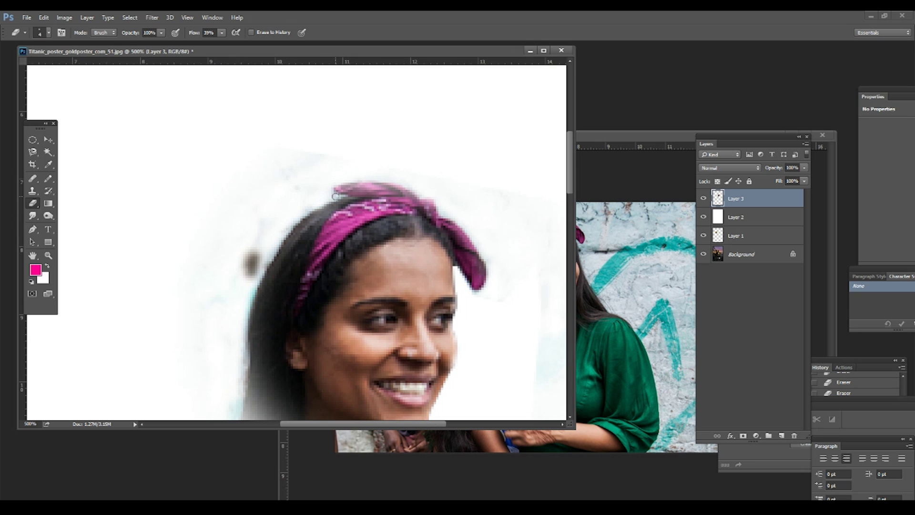
# Hide the Background and white layers to reveal the poster, and slide the face left
pyautogui.hotkey('ctrl', '-')
pyautogui.hotkey('ctrl', '-')
pyautogui.hotkey('ctrl', '+')
pyautogui.press('v')
pyautogui.click(703, 254)
pyautogui.click(703, 217)
pyautogui.hotkey('ctrl', '+')
pyautogui.moveTo(346, 222)
pyautogui.mouseDown()
pyautogui.moveTo(98, 220)
pyautogui.moveTo(325, 233)
pyautogui.mouseUp()
pyautogui.press('e')
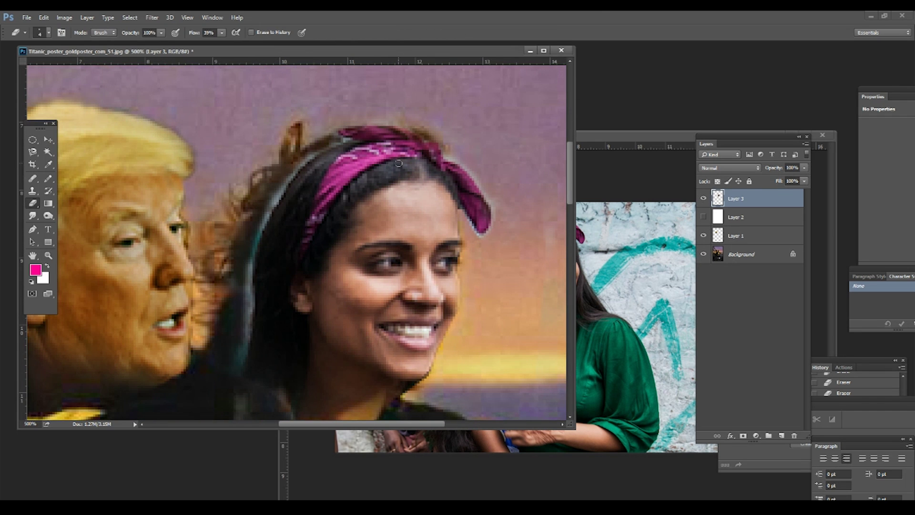
pyautogui.press('v')
# Step back to an earlier erasing state, hide the white layer, and move the face left and up
pyautogui.click(844, 388)
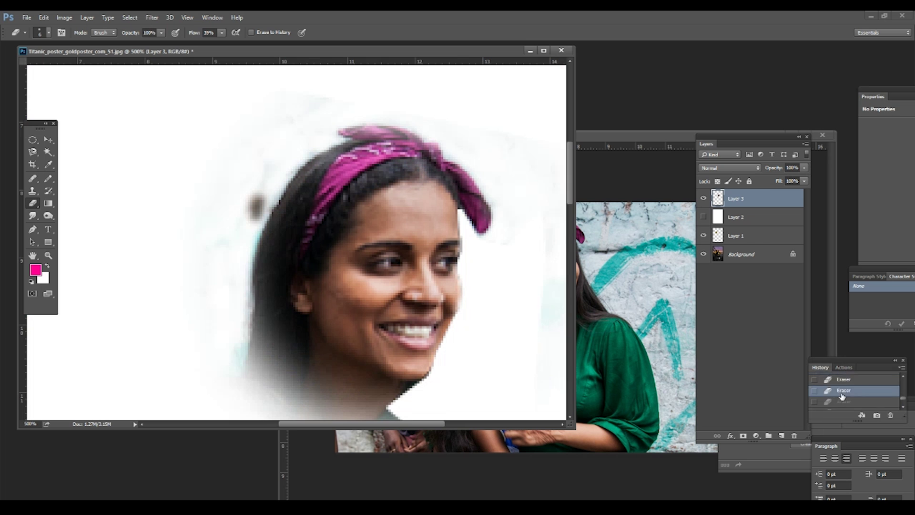
pyautogui.click(703, 217)
pyautogui.press('v')
pyautogui.moveTo(418, 205)
pyautogui.mouseDown()
pyautogui.moveTo(272, 186)
pyautogui.moveTo(434, 200)
pyautogui.mouseUp()
pyautogui.press('e')
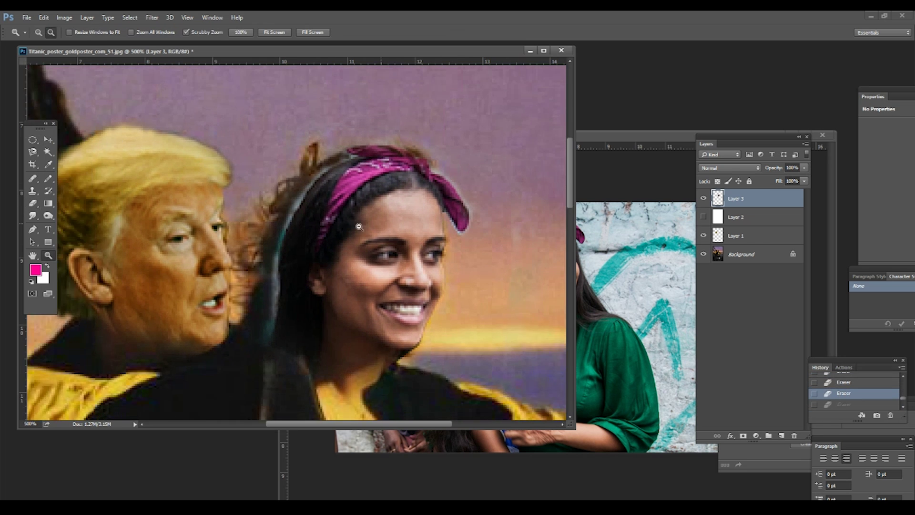
# Erase the grey and teal fringe along the left edge of the woman's hair
pyautogui.moveTo(332, 164); pyautogui.dragTo(276, 267)
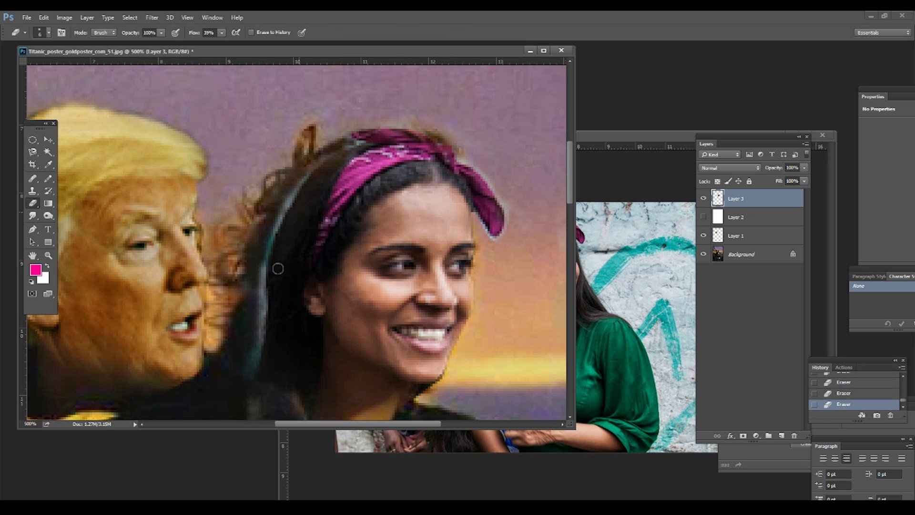
pyautogui.moveTo(285, 210); pyautogui.dragTo(302, 188)
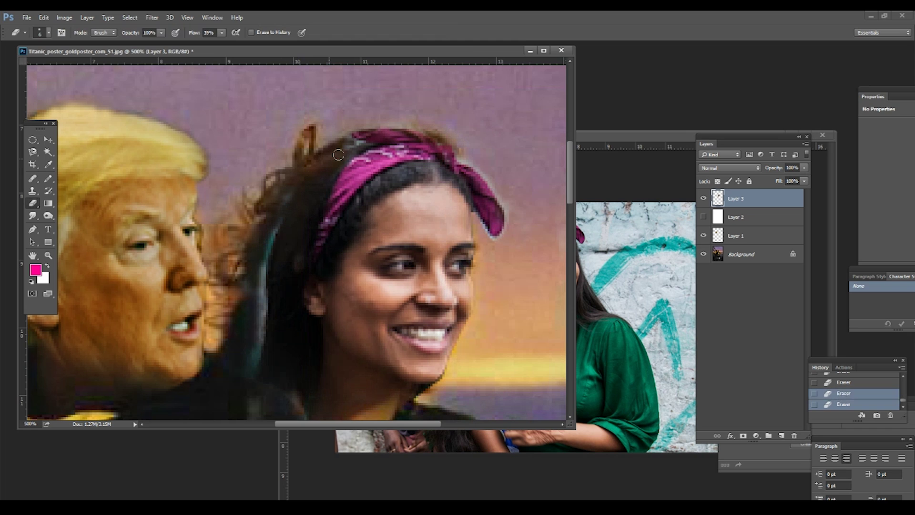
pyautogui.moveTo(268, 223); pyautogui.dragTo(254, 374)
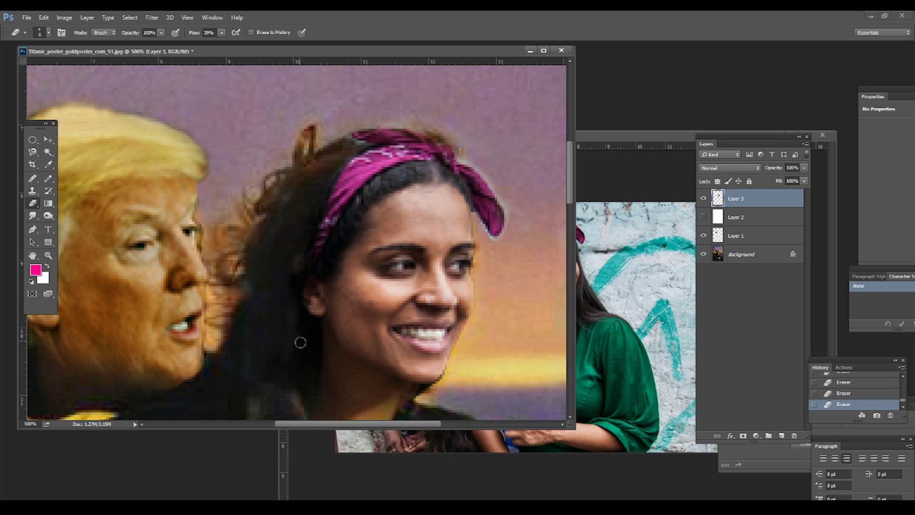
pyautogui.press('z')
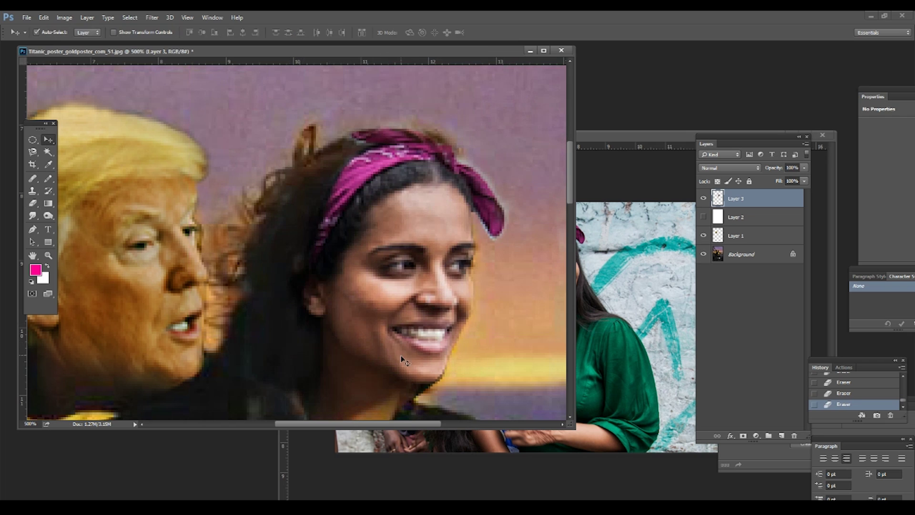
pyautogui.keyDown('alt'); pyautogui.click(402, 399); pyautogui.keyUp('alt')
pyautogui.click(395, 305)
pyautogui.press('e')
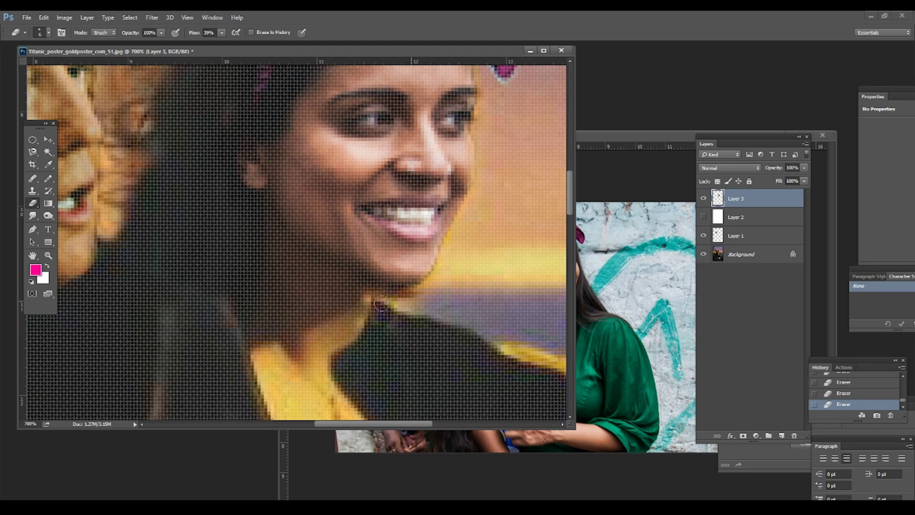
# Reposition the woman's face on Rose's body using the Move tool and Free Transform
pyautogui.press('v')
pyautogui.moveTo(398, 265)
pyautogui.mouseDown()
pyautogui.moveTo(379, 184)
pyautogui.moveTo(410, 272)
pyautogui.mouseUp()
pyautogui.press('z')
pyautogui.click(433, 294)
pyautogui.hotkey('ctrl', '-')
pyautogui.hotkey('ctrl', '-')
pyautogui.hotkey('ctrl', '-')
pyautogui.hotkey('ctrl', 't')
pyautogui.moveTo(400, 216); pyautogui.dragTo(429, 269)
pyautogui.press('Return')
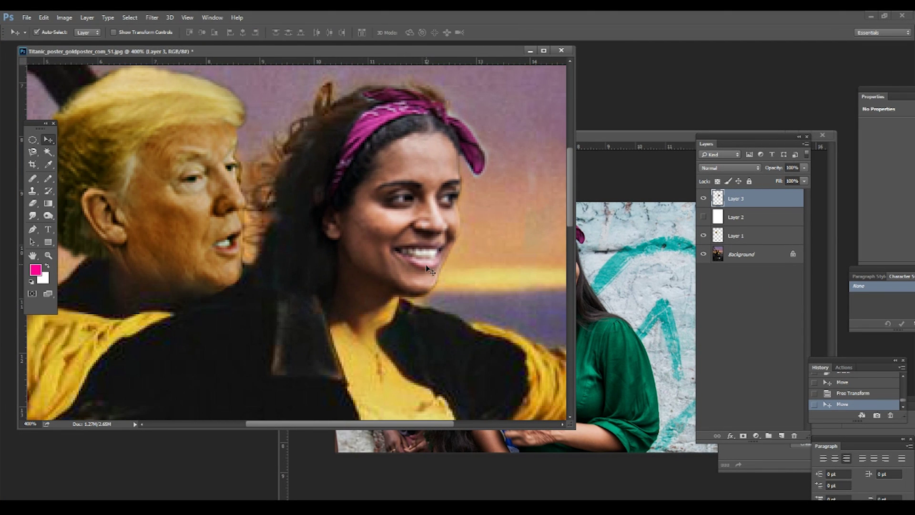
# Erase along the neck edge, then revert History to the first erasing step
pyautogui.press('e')
pyautogui.moveTo(280, 337); pyautogui.dragTo(281, 328)
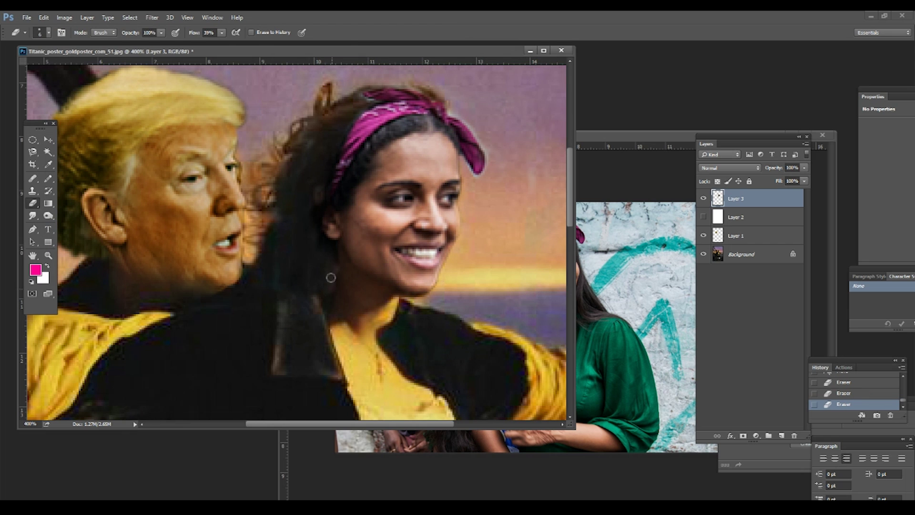
pyautogui.press('v')
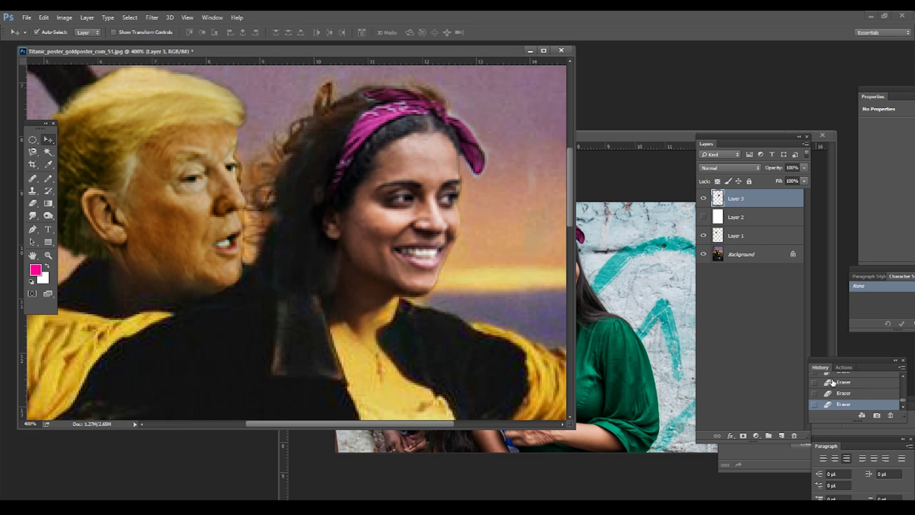
pyautogui.click(827, 379)
pyautogui.press('z')
pyautogui.keyDown('alt'); pyautogui.click(328, 242); pyautogui.keyUp('alt')
pyautogui.keyDown('alt'); pyautogui.click(327, 241); pyautogui.keyUp('alt')
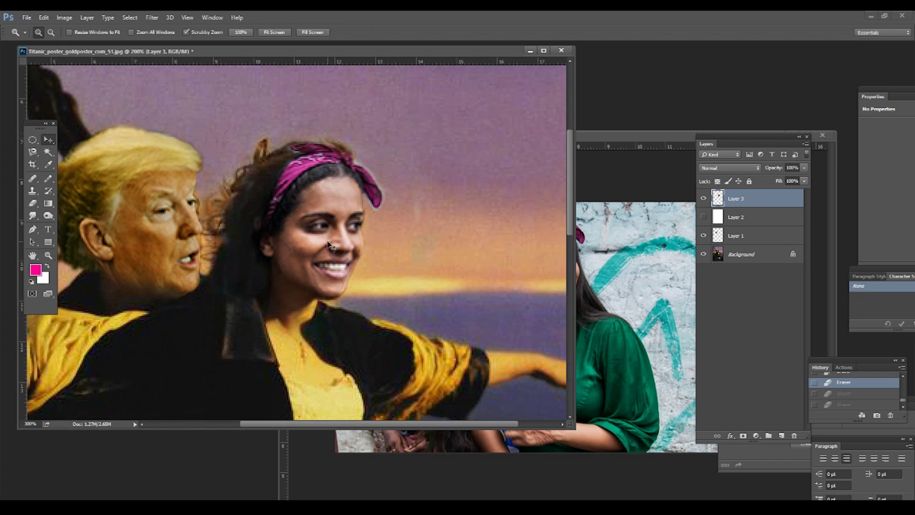
pyautogui.keyDown('alt'); pyautogui.click(328, 242); pyautogui.keyUp('alt')
# Redo the undone erasing steps and erase more around the bandana and hair
pyautogui.click(376, 172)
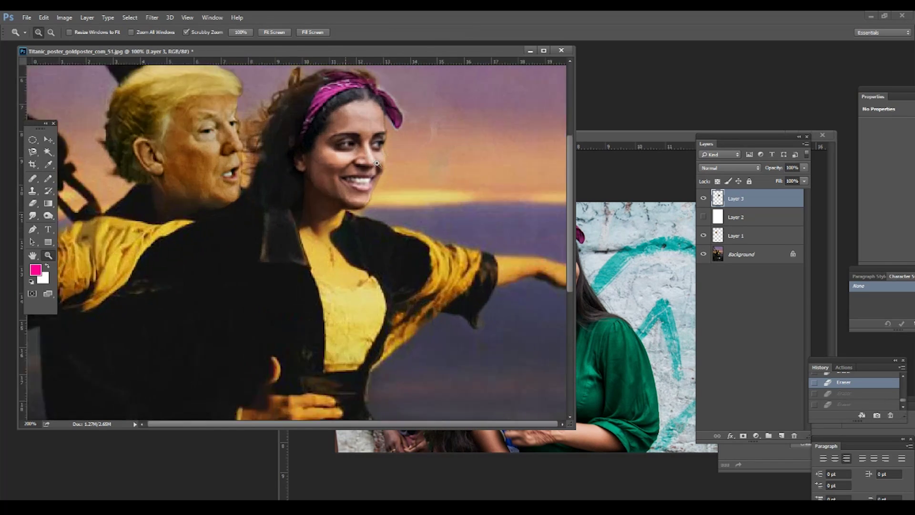
pyautogui.click(379, 164)
pyautogui.press('e')
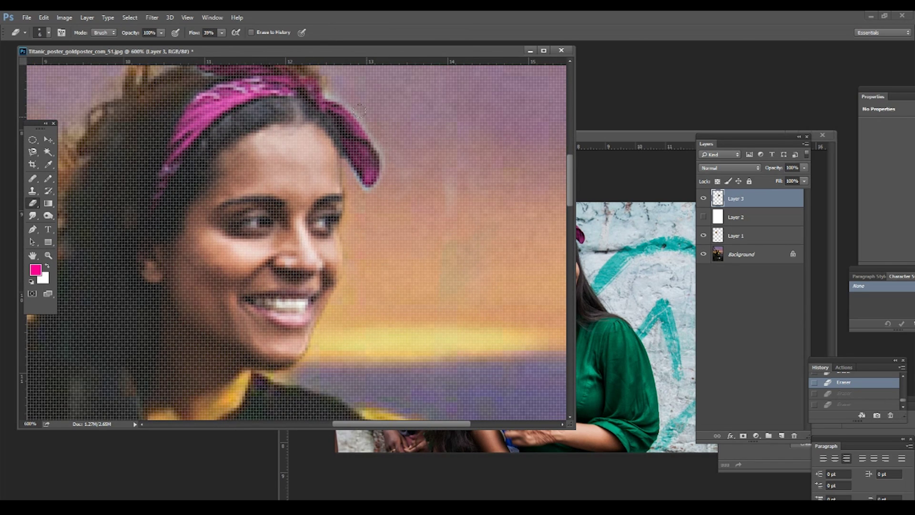
pyautogui.hotkey('ctrl', 'shift', 'z')
pyautogui.hotkey('ctrl', 'shift', 'z')
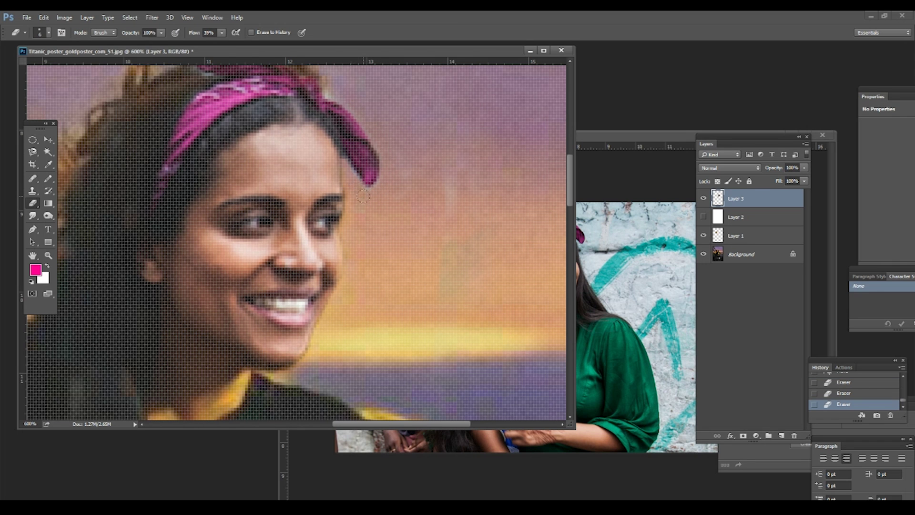
pyautogui.moveTo(352, 100); pyautogui.dragTo(377, 188)
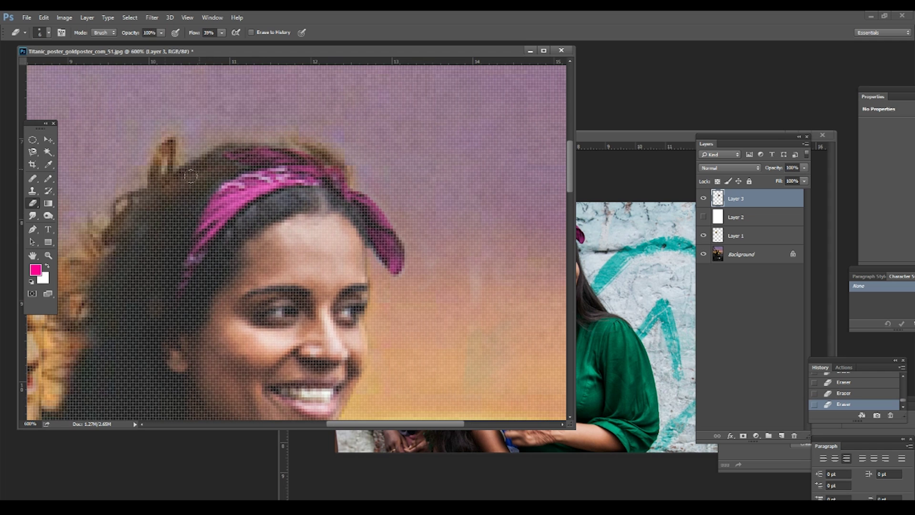
# Open Brightness/Contrast for the woman's face and raise Contrast to about 31
pyautogui.press('z')
pyautogui.keyDown('alt'); pyautogui.click(163, 260); pyautogui.keyUp('alt')
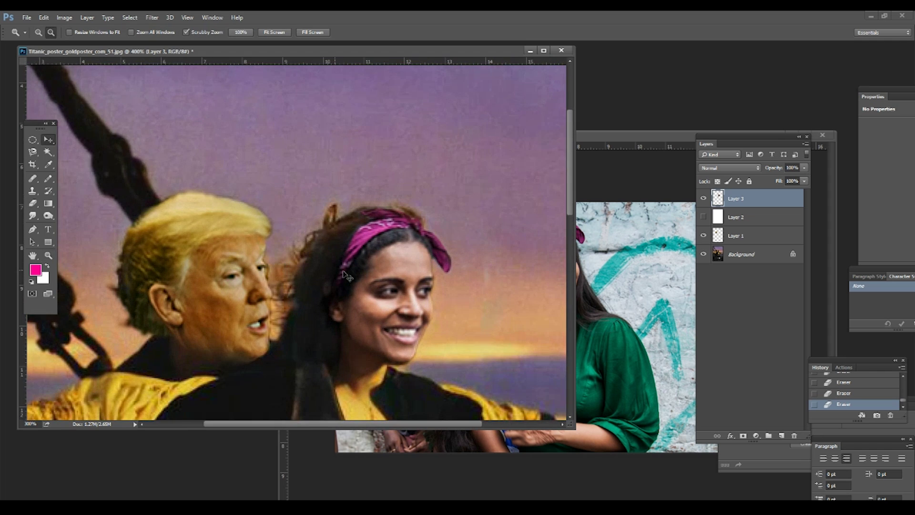
pyautogui.click(64, 17)
pyautogui.click(200, 42)
pyautogui.moveTo(599, 103)
pyautogui.mouseDown()
pyautogui.moveTo(614, 129)
pyautogui.moveTo(594, 106)
pyautogui.mouseUp()
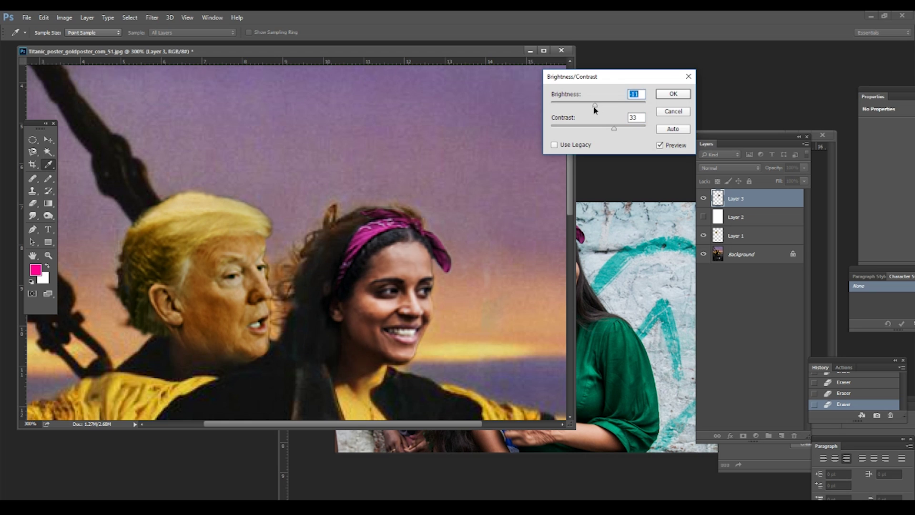
# Apply the Brightness/Contrast change and a Color Balance shift toward yellow (-45), then view the whole poster
pyautogui.click(672, 94)
pyautogui.click(65, 17)
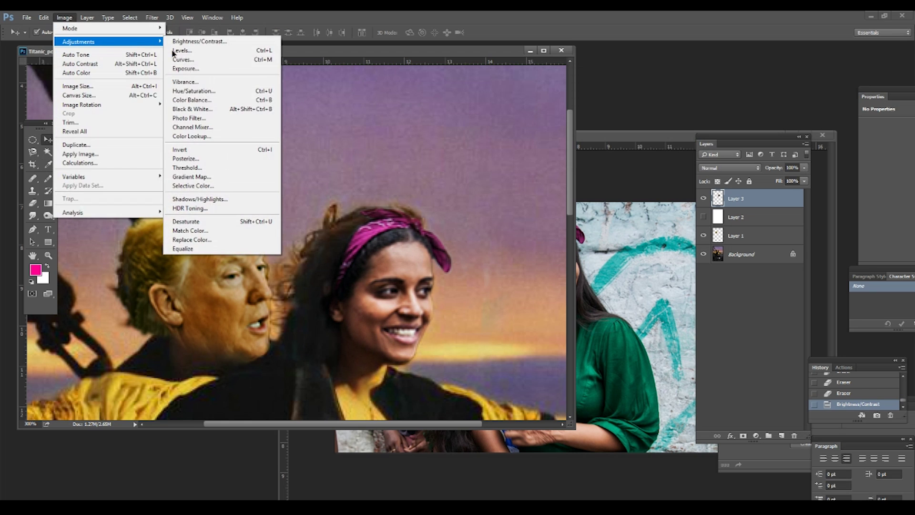
pyautogui.click(196, 102)
pyautogui.moveTo(683, 162); pyautogui.dragTo(672, 162)
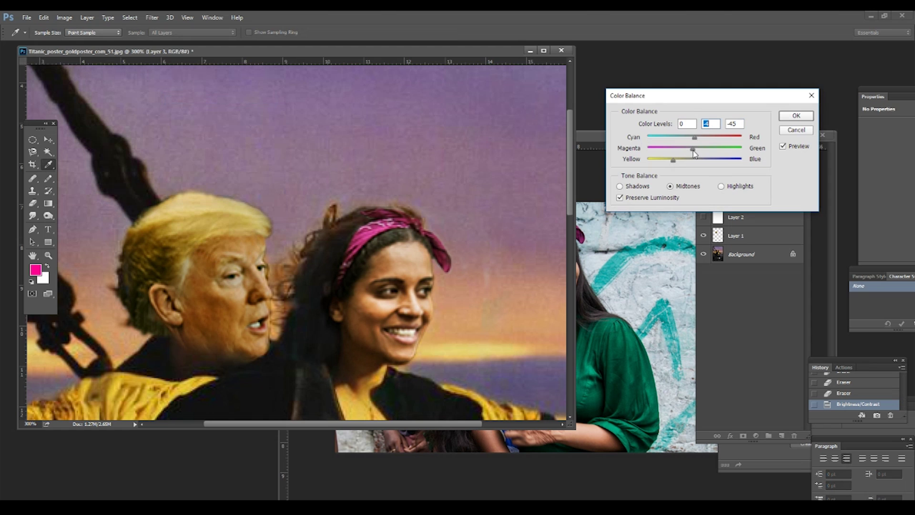
pyautogui.click(787, 120)
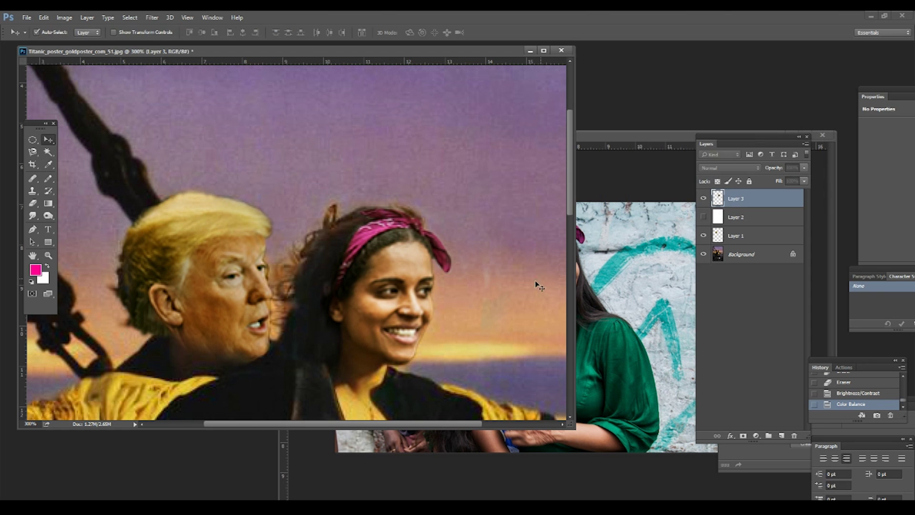
pyautogui.press('z')
pyautogui.hotkey('ctrl', '1')
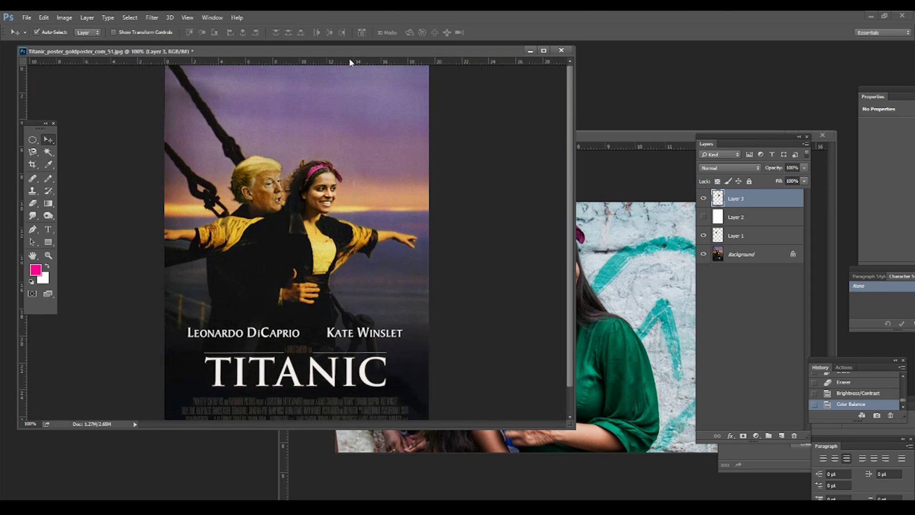
# Zoom in on the faces and move the smiling face layer slightly left with Free Transform
pyautogui.doubleClick(348, 58)
pyautogui.hotkey('ctrl', '+')
pyautogui.hotkey('ctrl', '+')
pyautogui.press('v')
pyautogui.hotkey('ctrl', 't')
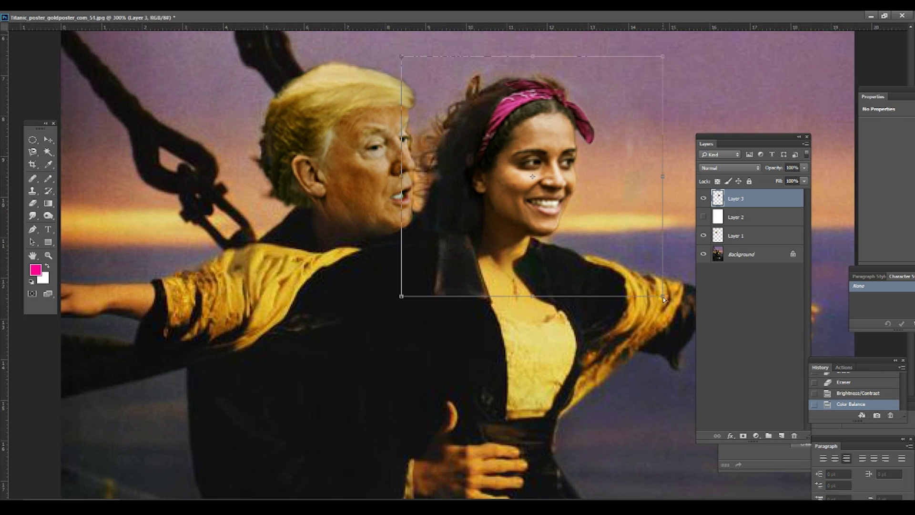
pyautogui.press('Return')
pyautogui.moveTo(551, 214); pyautogui.dragTo(519, 206)
# Erase stray edges of the pasted face with an enlarged eraser brush
pyautogui.press('e')
pyautogui.click(620, 181)
pyautogui.click(656, 141)
pyautogui.press(']')
pyautogui.press(']')
pyautogui.click(634, 183)
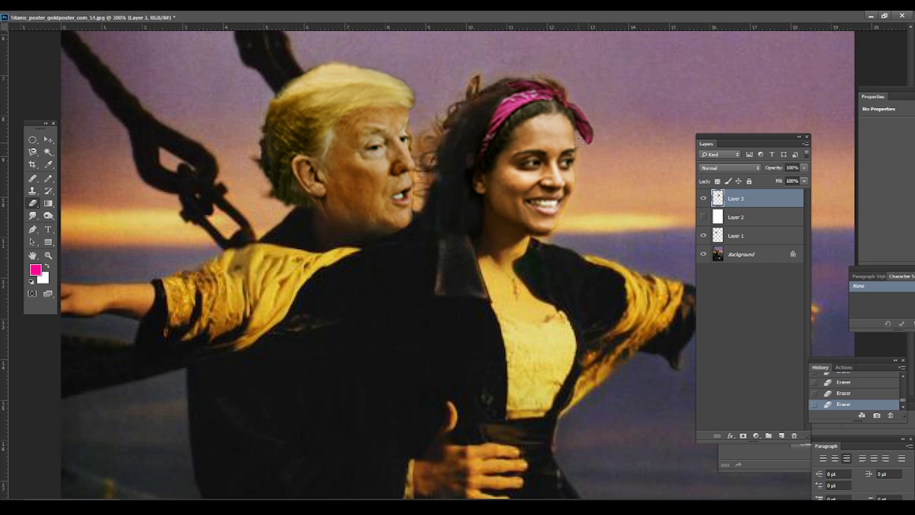
pyautogui.moveTo(593, 244); pyautogui.dragTo(492, 217)
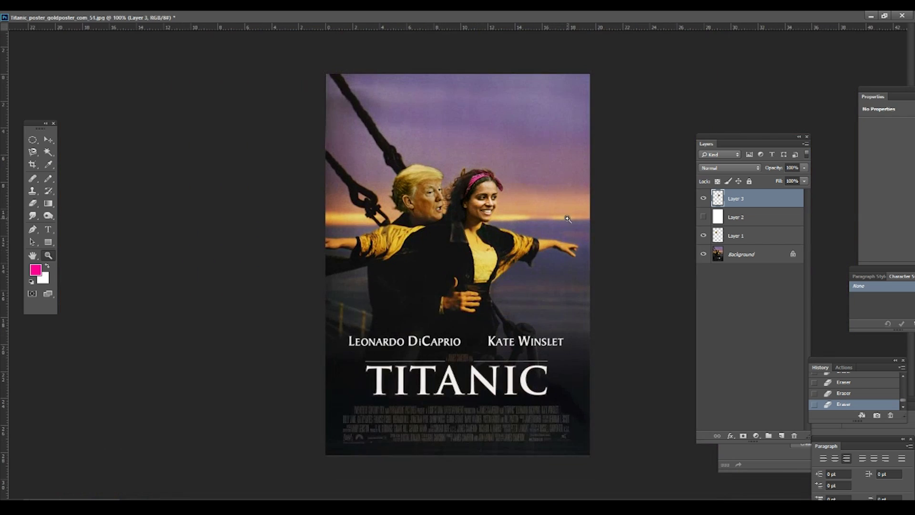
pyautogui.scroll(2, 453, 194)
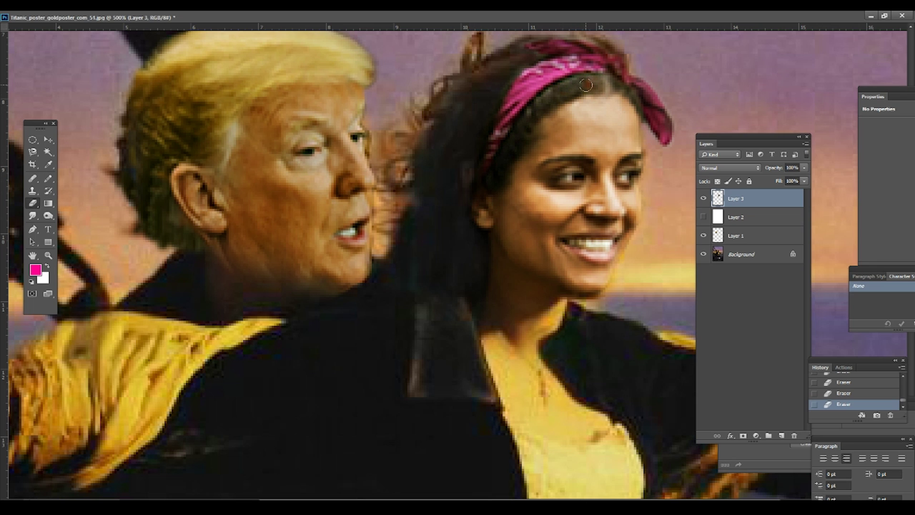
# Undo two erase steps in History and clone hair over the face edge near the headband
pyautogui.click(842, 394)
pyautogui.click(843, 384)
pyautogui.press('z')
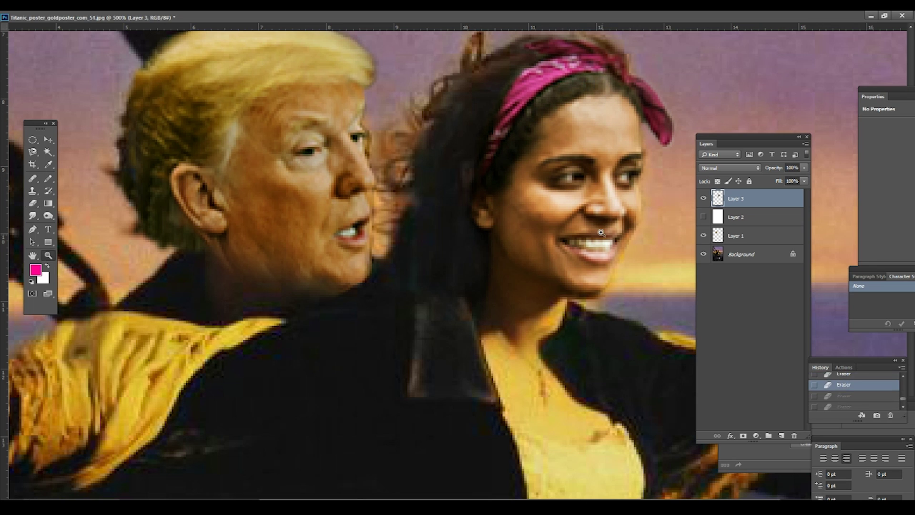
pyautogui.scroll(-5, 593, 206)
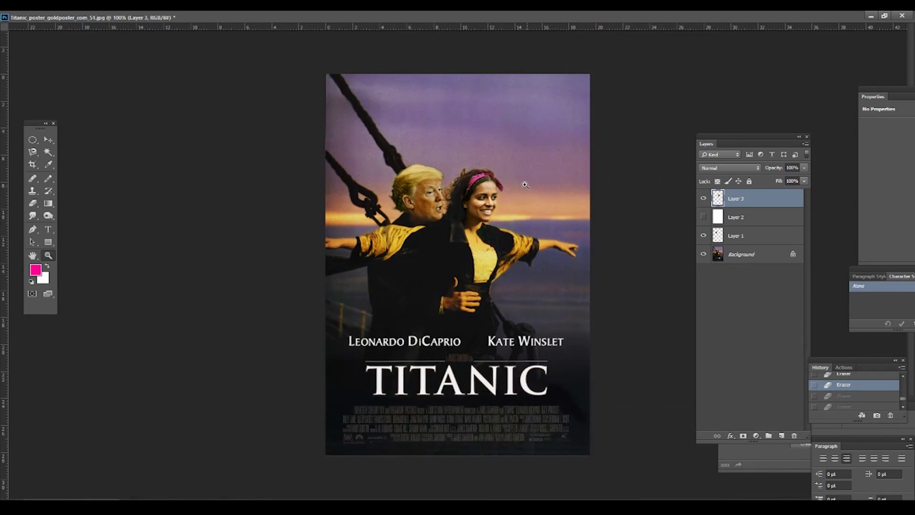
pyautogui.scroll(2, 310, 112)
pyautogui.scroll(2, 310, 112)
pyautogui.press('s')
pyautogui.click(495, 173)
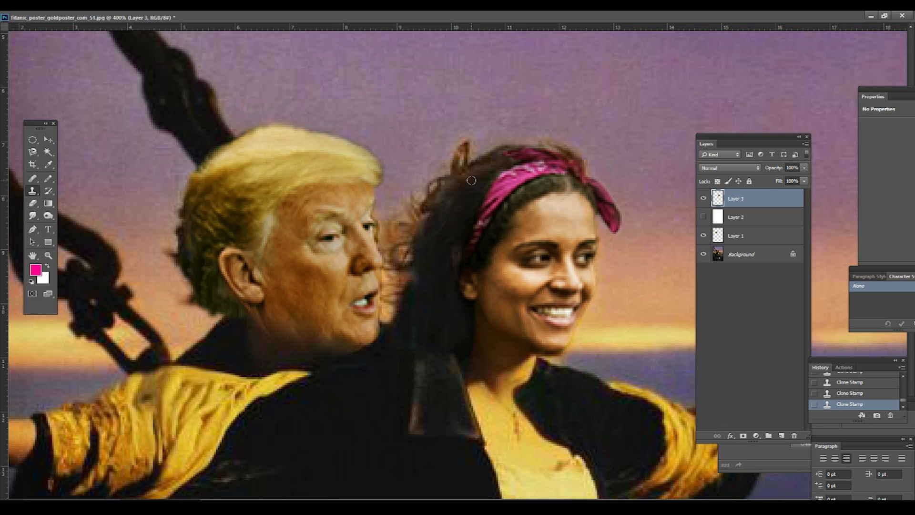
# Heal and clone the hair along the pink headband edge
pyautogui.click(495, 157)
pyautogui.click(486, 163)
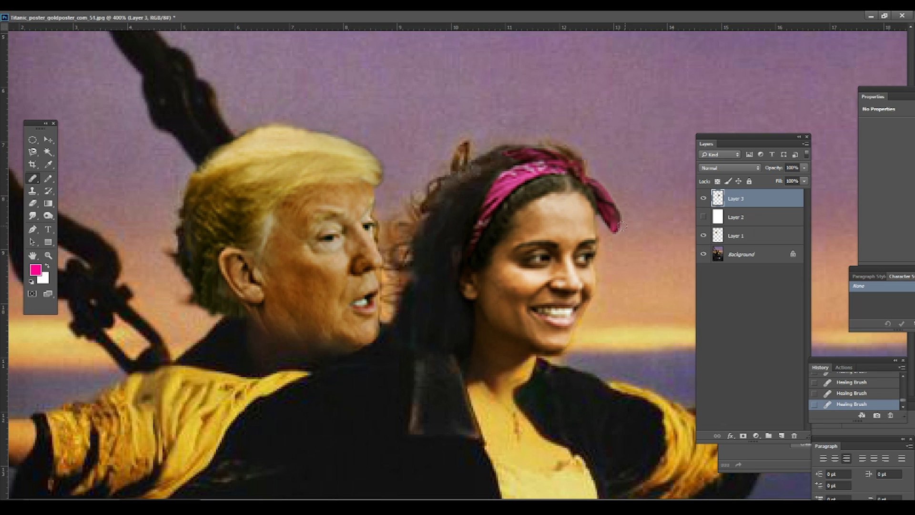
pyautogui.click(479, 167)
pyautogui.click(474, 172)
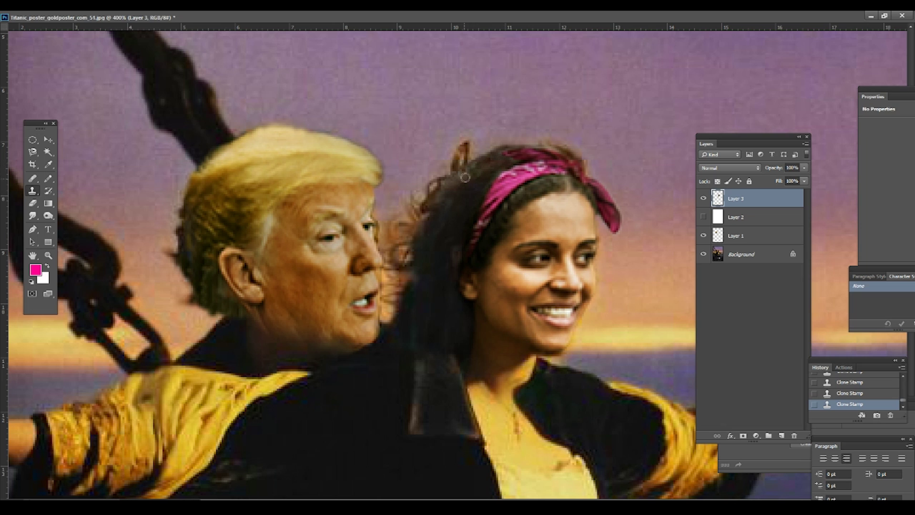
# Zoom in on the faces and toggle the smiling face layer to compare with the original
pyautogui.press('z')
pyautogui.keyDown('alt'); pyautogui.click(453, 250); pyautogui.keyUp('alt')
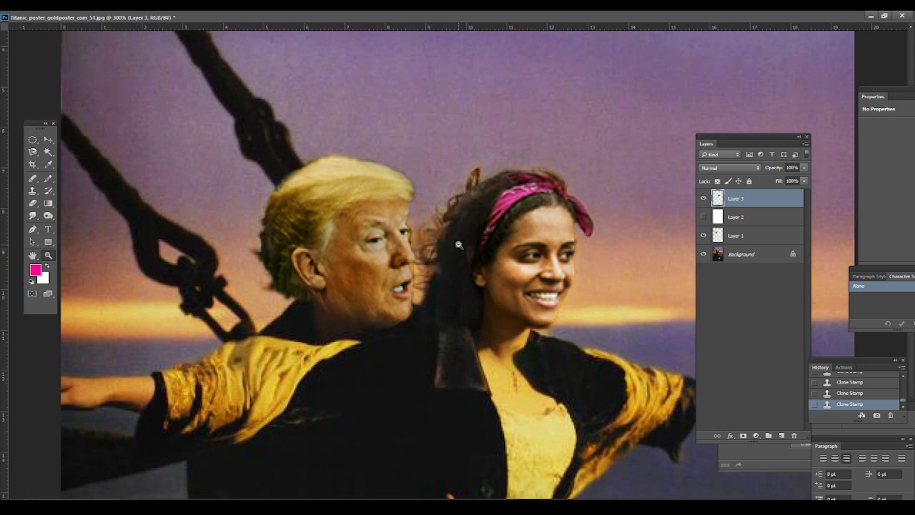
pyautogui.keyDown('alt'); pyautogui.click(460, 251); pyautogui.keyUp('alt')
pyautogui.click(455, 203)
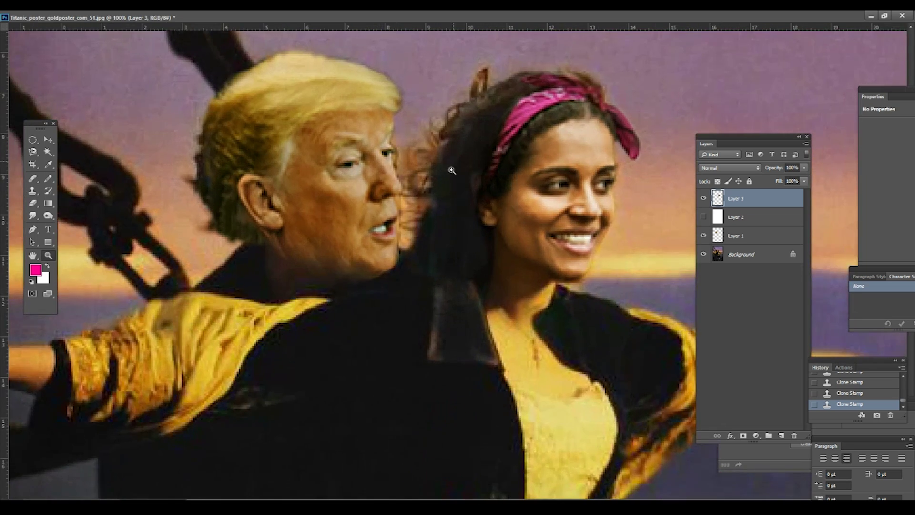
pyautogui.click(455, 202)
pyautogui.press('v')
pyautogui.click(703, 198)
pyautogui.click(703, 199)
# Compare the smiling face layer against the original and scale it up slightly
pyautogui.press('e')
pyautogui.click(704, 199)
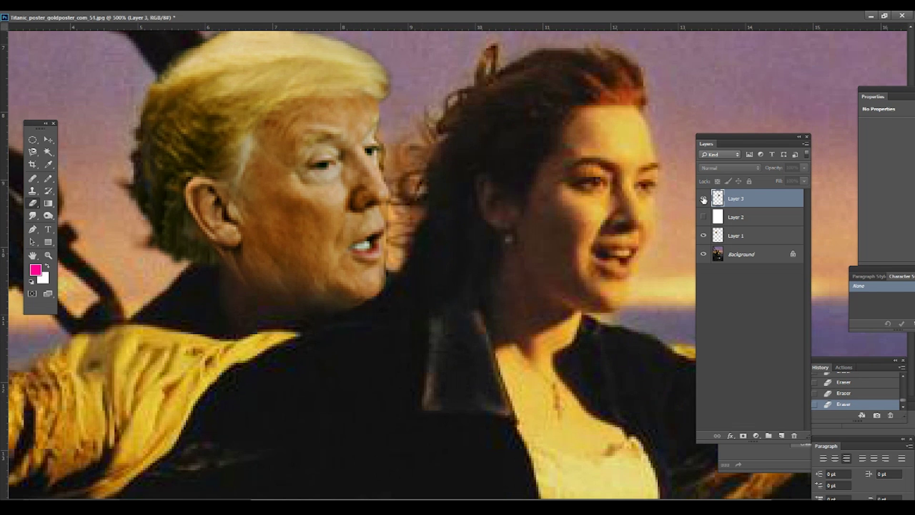
pyautogui.click(703, 198)
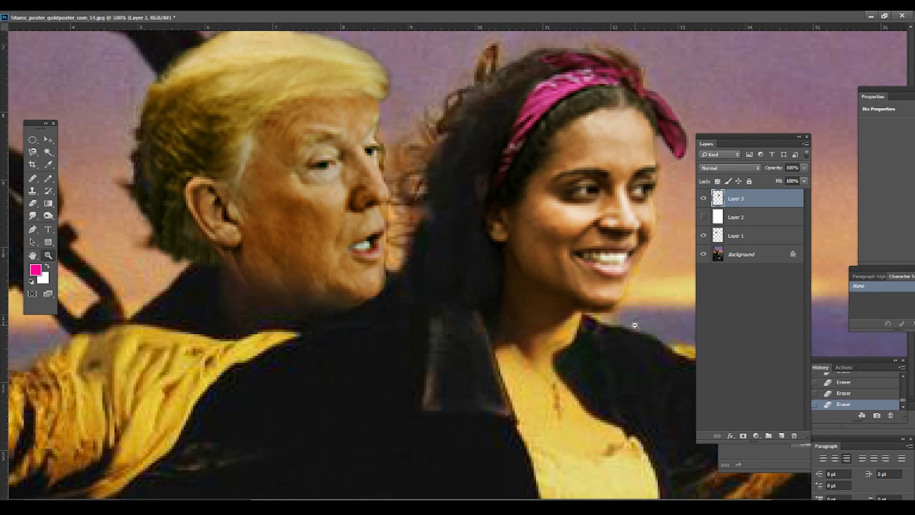
pyautogui.hotkey('ctrl', '-')
pyautogui.hotkey('ctrl', '-')
pyautogui.hotkey('ctrl', '+')
pyautogui.hotkey('ctrl', 't')
pyautogui.moveTo(656, 392); pyautogui.dragTo(662, 388)
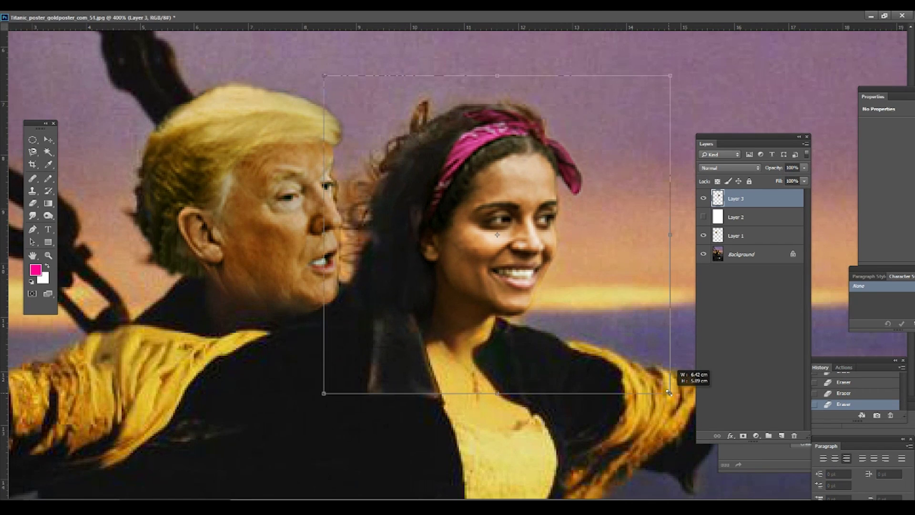
pyautogui.press('Return')
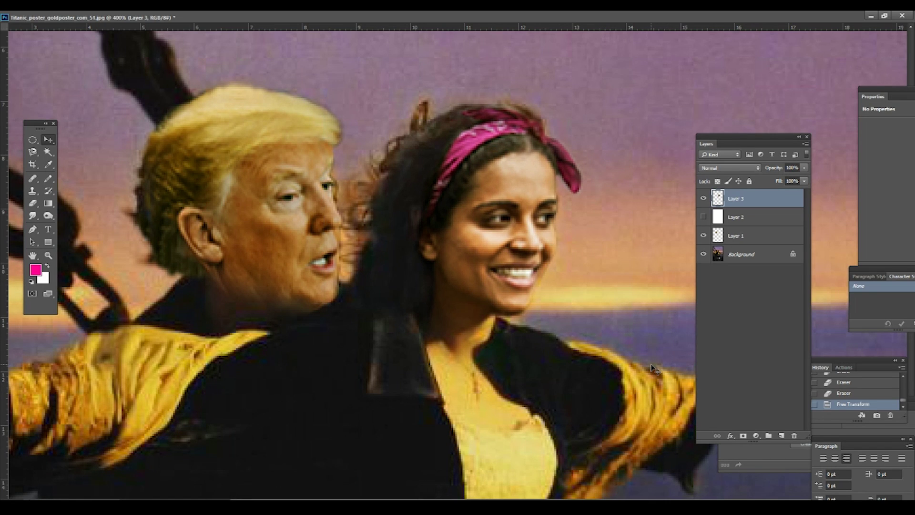
# Nudge the face upward, rotate it about -1.6°, and recheck it against the original
pyautogui.press('Up')
pyautogui.hotkey('ctrl', '-')
pyautogui.hotkey('ctrl', '-')
pyautogui.hotkey('ctrl', '+')
pyautogui.hotkey('ctrl', 't')
pyautogui.moveTo(405, 374); pyautogui.dragTo(400, 375)
pyautogui.press('Return')
pyautogui.click(704, 203)
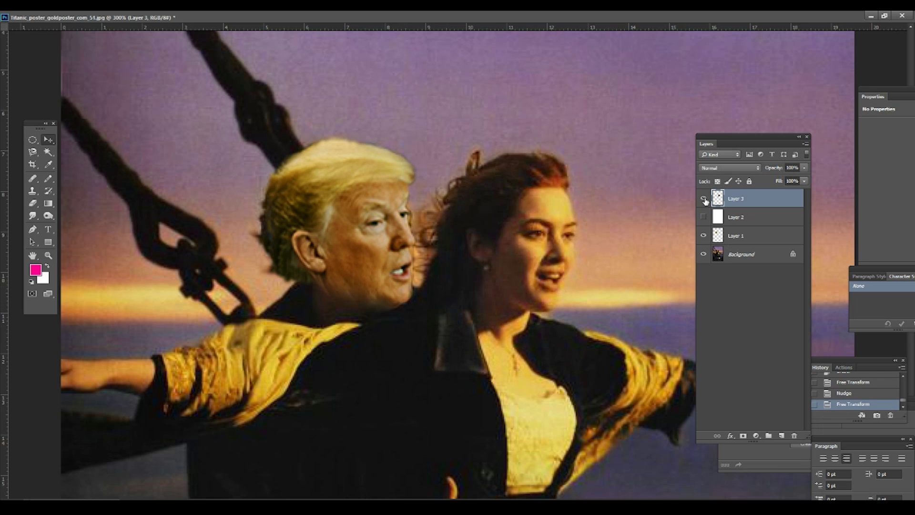
pyautogui.click(703, 203)
# Recheck the face alignment and erase a leftover edge around it
pyautogui.hotkey('ctrl', 't')
pyautogui.rightClick(663, 134)
pyautogui.press('Escape')
pyautogui.press('Return')
pyautogui.click(703, 198)
pyautogui.click(703, 198)
pyautogui.press('e')
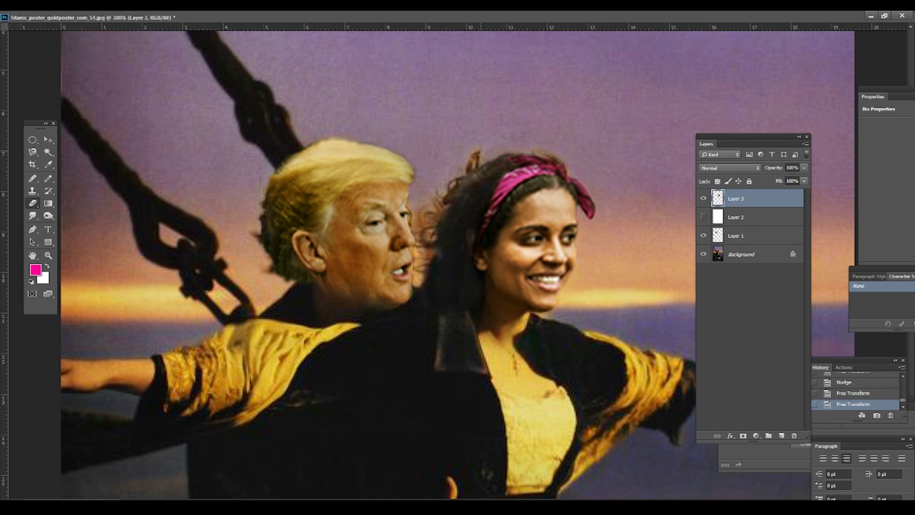
pyautogui.click(461, 167)
# Nudge the face slightly left and check it against the whole poster
pyautogui.press('z')
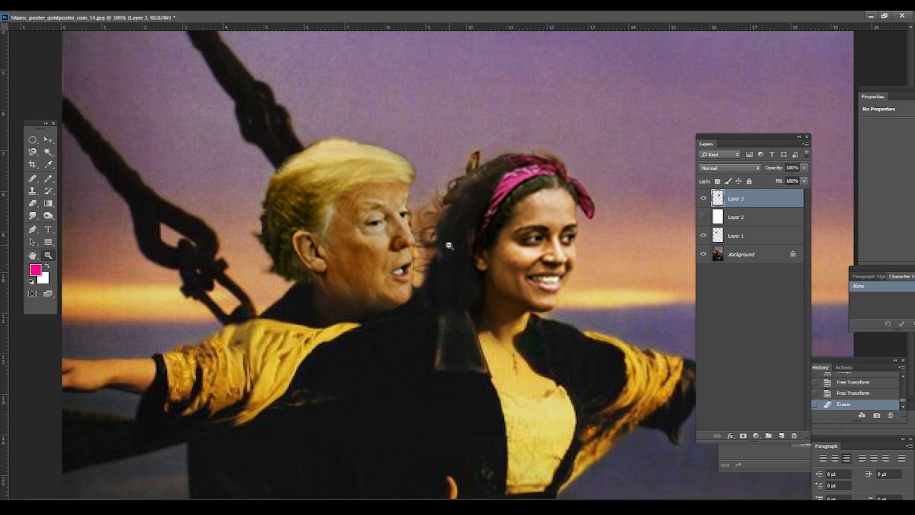
pyautogui.hotkey('ctrl', '0')
pyautogui.click(449, 231)
pyautogui.hotkey('ctrl', '0')
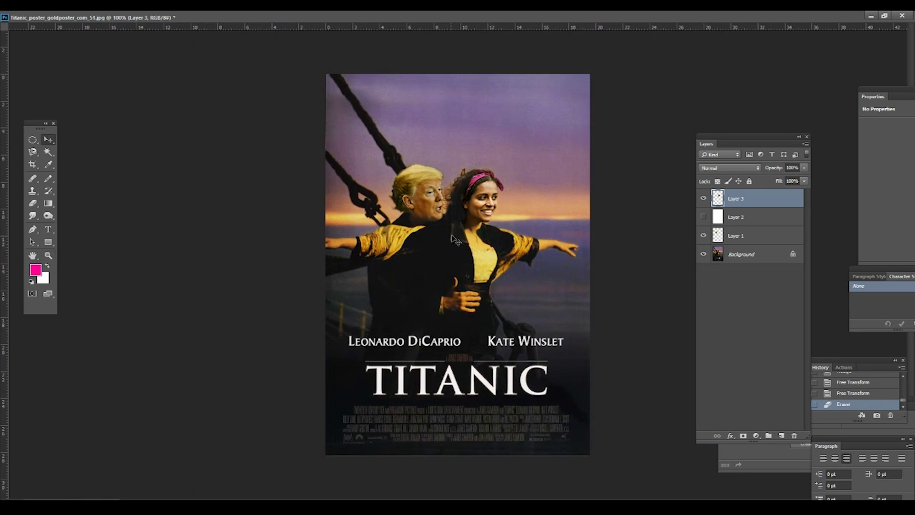
pyautogui.hotkey('ctrl', '+')
pyautogui.hotkey('ctrl', '+')
pyautogui.hotkey('ctrl', '+')
pyautogui.hotkey('ctrl', 't')
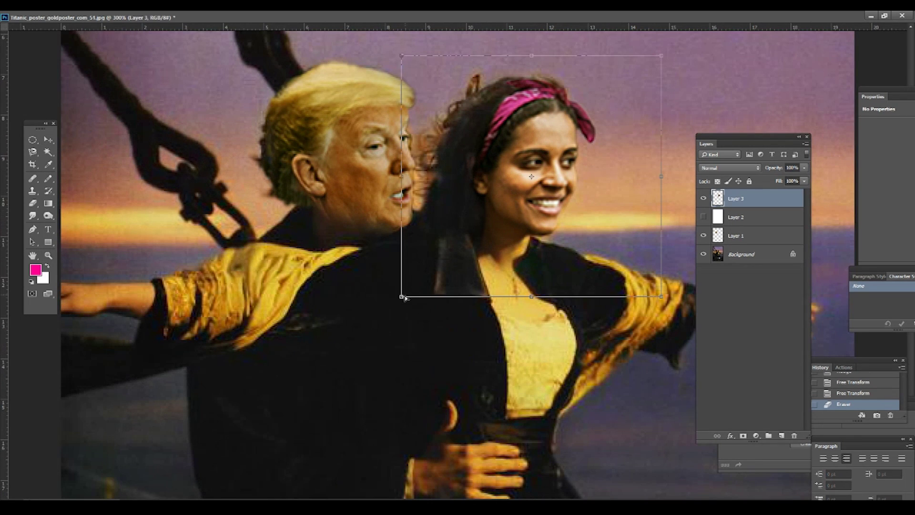
pyautogui.press('Return')
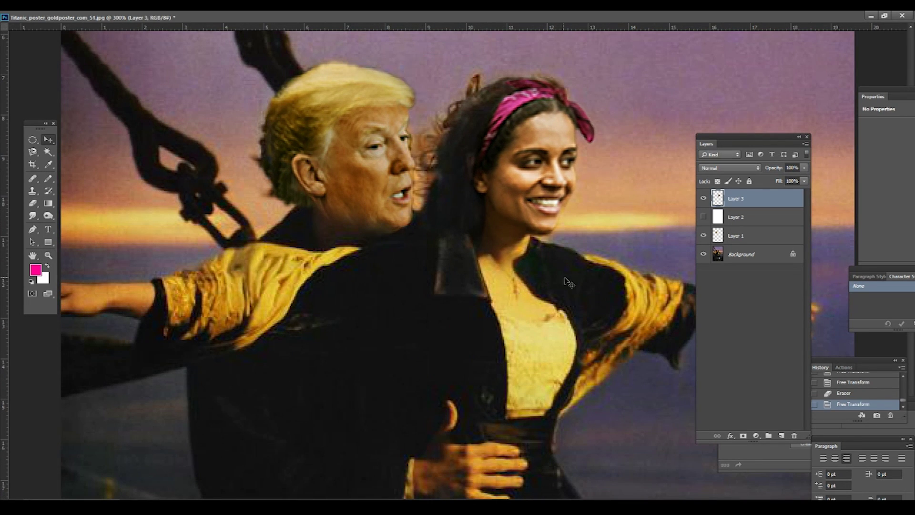
pyautogui.press('Left')
pyautogui.press('Left')
pyautogui.press('z')
pyautogui.hotkey('ctrl', '0')
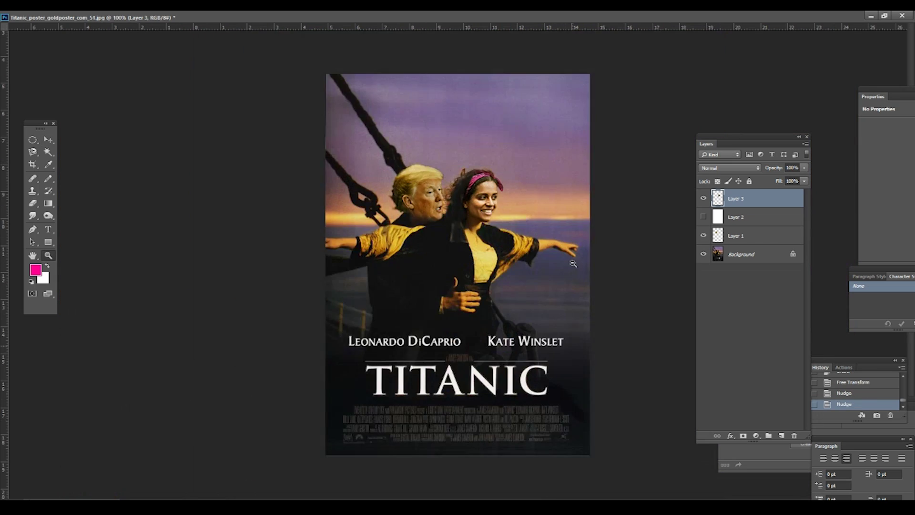
pyautogui.hotkey('ctrl', '1')
pyautogui.press('v')
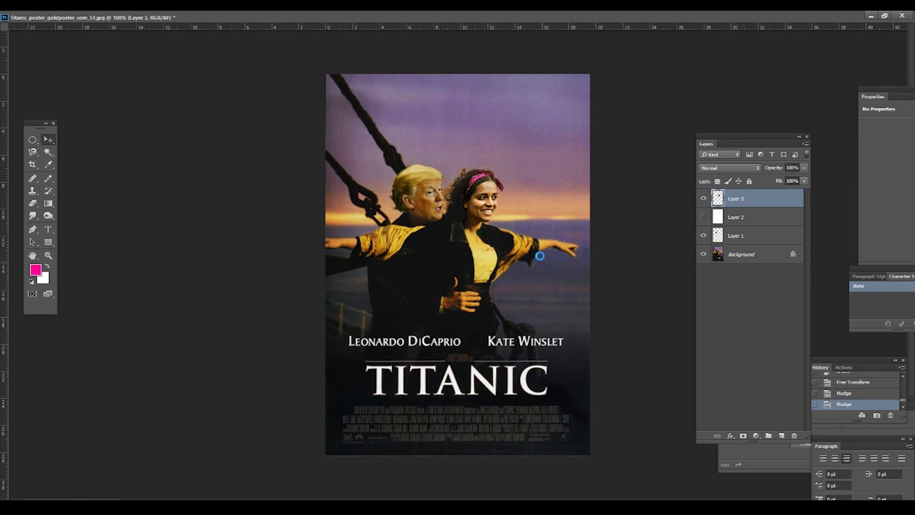
# Save the poster as layered PSD file 'Trump_Ll' in the Trump folder
pyautogui.hotkey('ctrl', 'shift', 's')
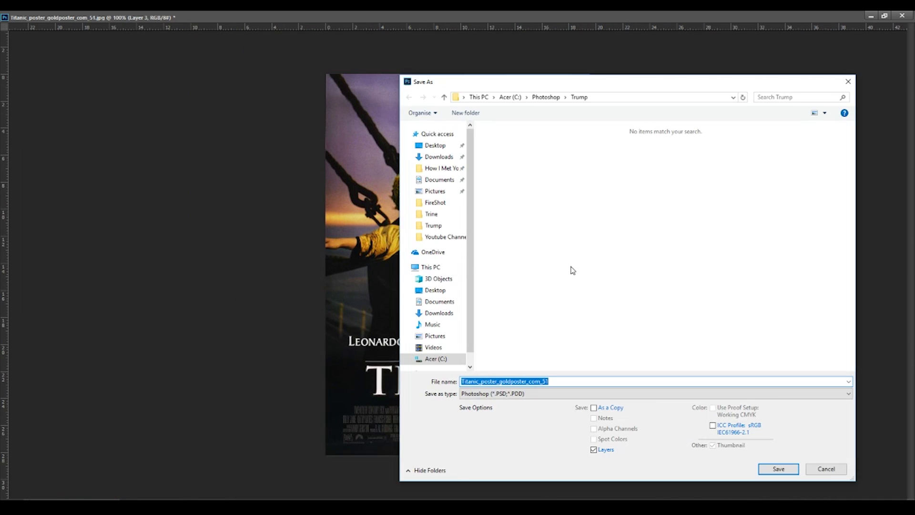
pyautogui.write('Trump_Lilly_Thum')
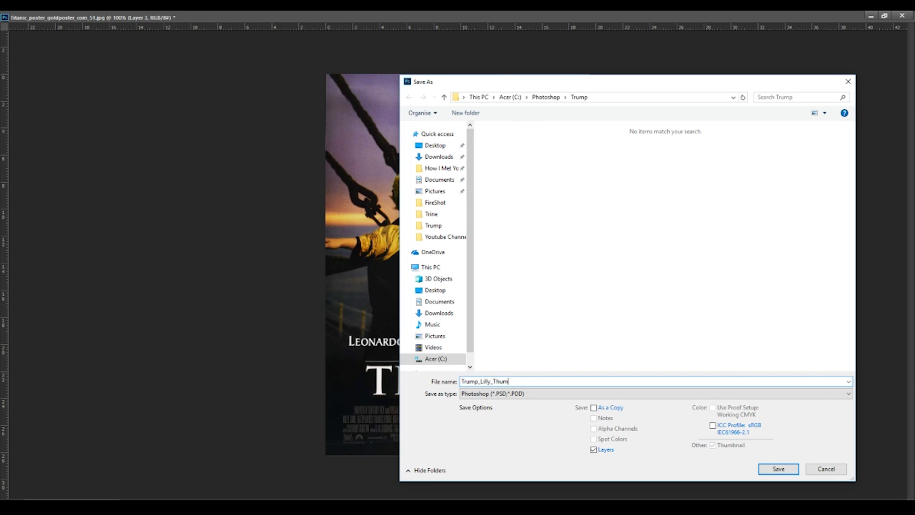
pyautogui.write('l')
pyautogui.press('Return')
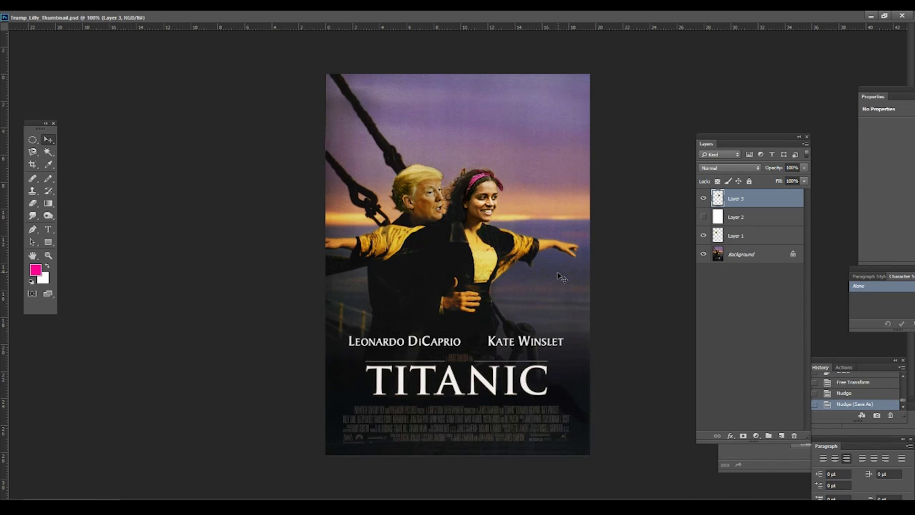
# Zoom to the actor credits, select the Background layer, and sample dark background for cloning
pyautogui.press('z')
pyautogui.click(472, 205)
pyautogui.keyDown('alt'); pyautogui.click(488, 353); pyautogui.keyUp('alt')
pyautogui.click(457, 355)
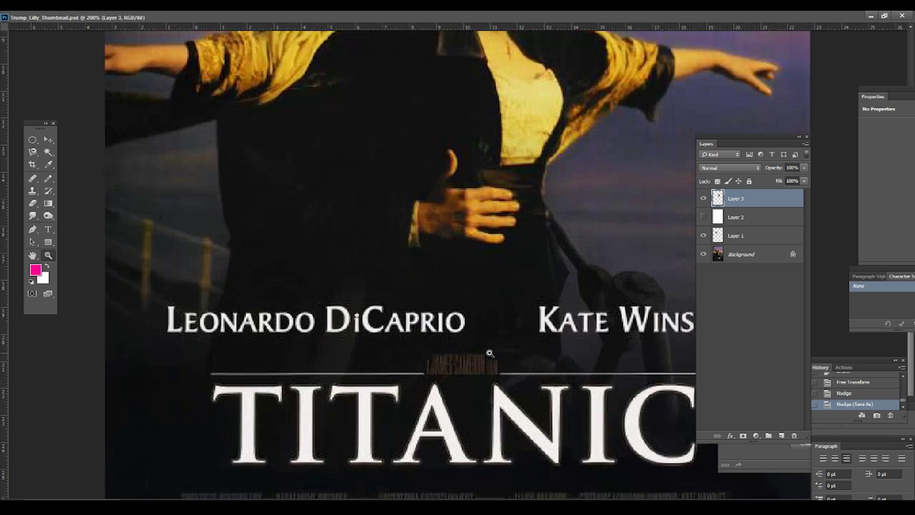
pyautogui.press('v')
pyautogui.press('s')
pyautogui.click(453, 304)
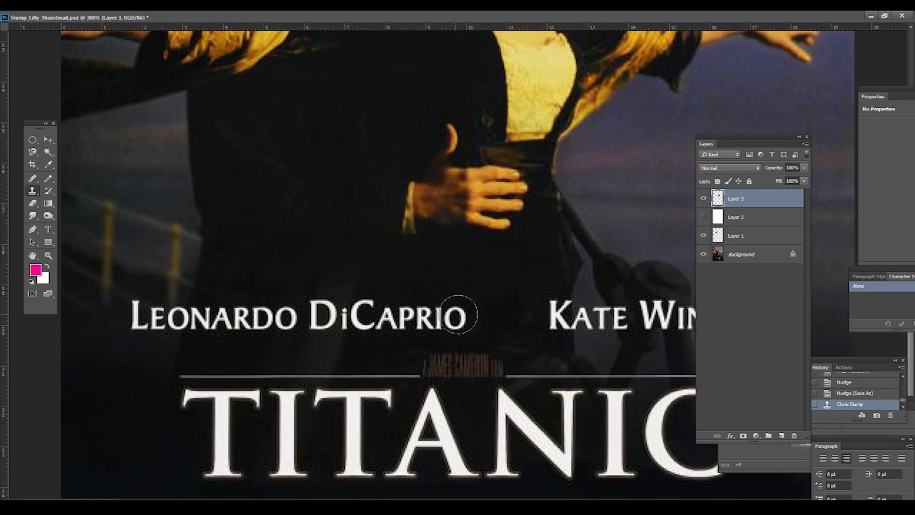
pyautogui.click(757, 256)
# Clone dark background over DiCAPRIO, undoing one bad stroke via History
pyautogui.moveTo(476, 316)
pyautogui.mouseDown()
pyautogui.moveTo(433, 316)
pyautogui.moveTo(448, 305)
pyautogui.moveTo(408, 310)
pyautogui.mouseUp()
pyautogui.click(849, 393)
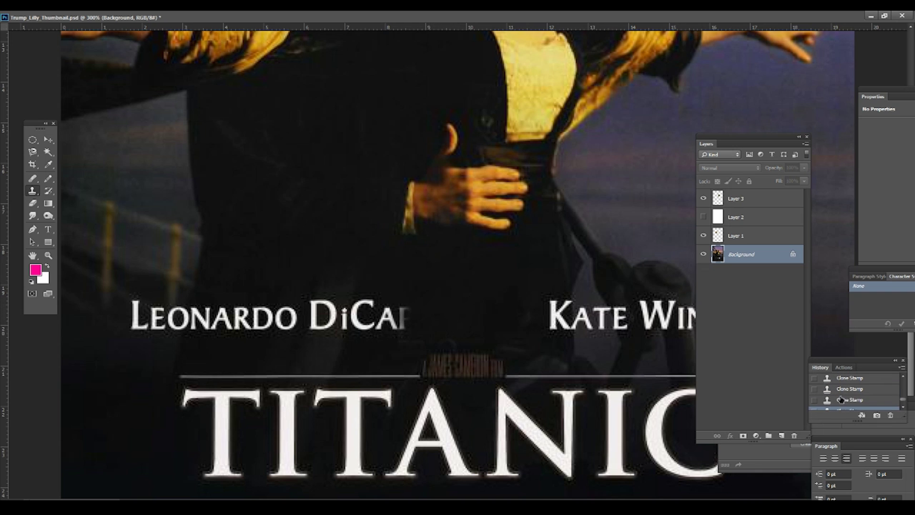
pyautogui.click(847, 389)
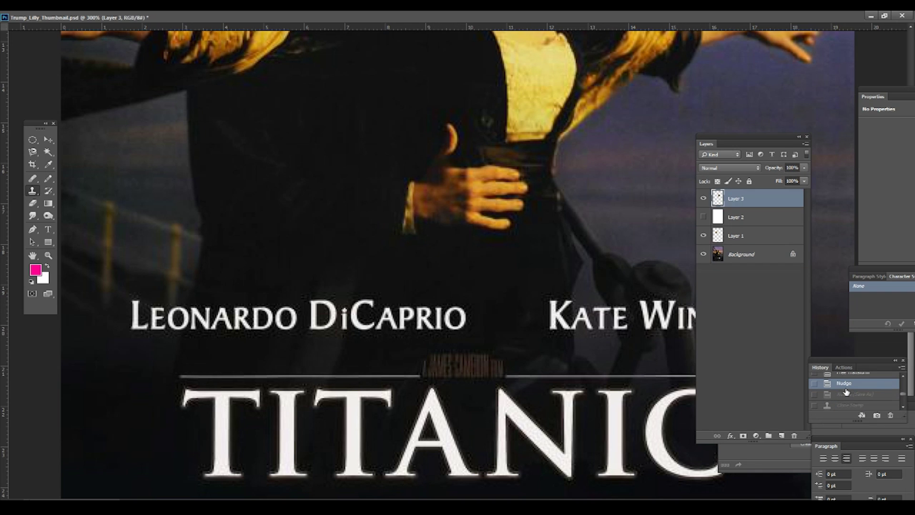
pyautogui.click(459, 307)
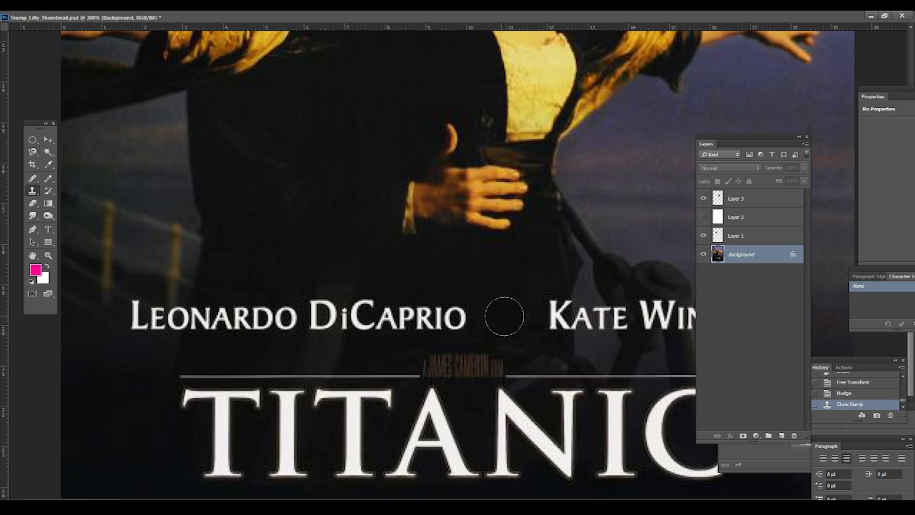
pyautogui.moveTo(468, 310); pyautogui.dragTo(374, 316)
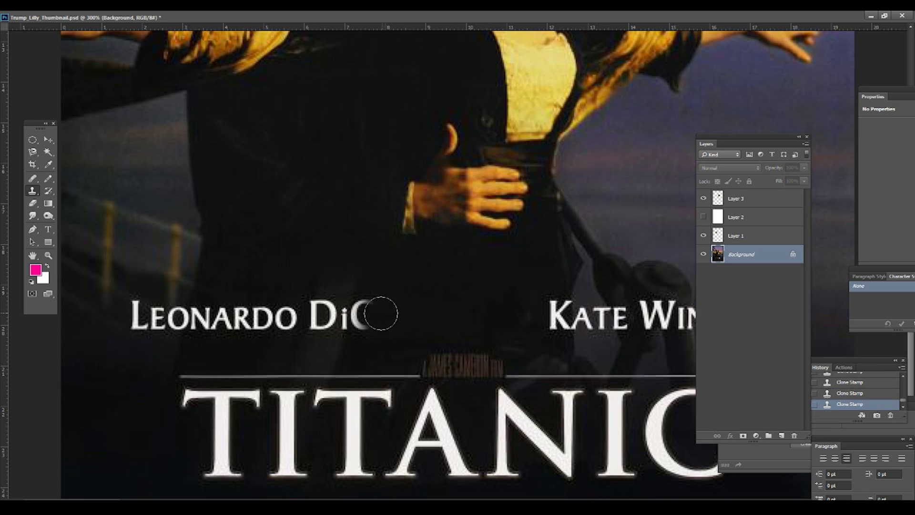
pyautogui.moveTo(416, 265)
pyautogui.mouseDown()
pyautogui.moveTo(361, 320)
pyautogui.moveTo(364, 306)
pyautogui.moveTo(339, 327)
pyautogui.moveTo(321, 320)
pyautogui.moveTo(333, 301)
pyautogui.moveTo(318, 344)
pyautogui.moveTo(319, 305)
pyautogui.moveTo(286, 321)
pyautogui.moveTo(273, 307)
pyautogui.moveTo(238, 317)
pyautogui.moveTo(247, 313)
pyautogui.moveTo(223, 329)
pyautogui.moveTo(214, 310)
pyautogui.moveTo(215, 327)
pyautogui.moveTo(200, 316)
pyautogui.mouseUp()
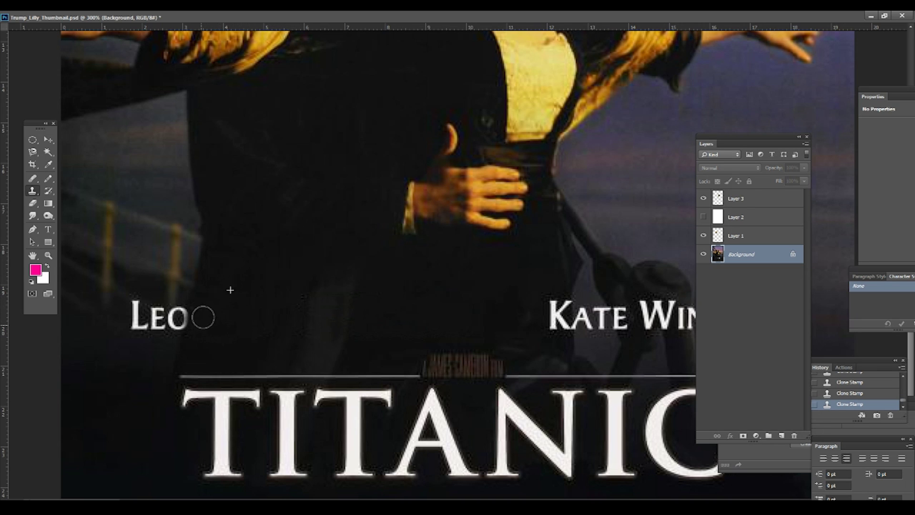
# Resample the background and paint out the remaining LEONARDO letters
pyautogui.keyDown('alt'); pyautogui.click(125, 295); pyautogui.keyUp('alt')
pyautogui.moveTo(136, 315); pyautogui.dragTo(132, 298)
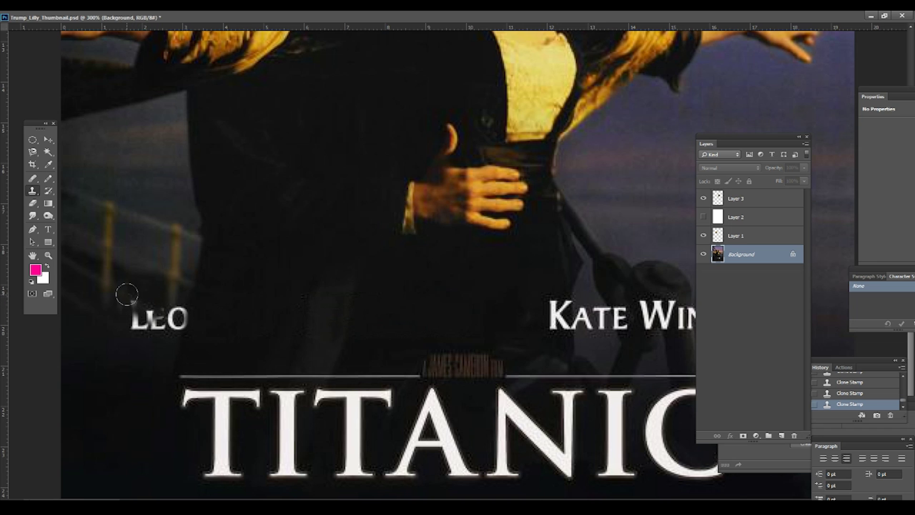
pyautogui.moveTo(124, 292)
pyautogui.mouseDown()
pyautogui.moveTo(148, 302)
pyautogui.moveTo(143, 310)
pyautogui.moveTo(147, 285)
pyautogui.moveTo(131, 327)
pyautogui.mouseUp()
pyautogui.moveTo(144, 333); pyautogui.dragTo(159, 321)
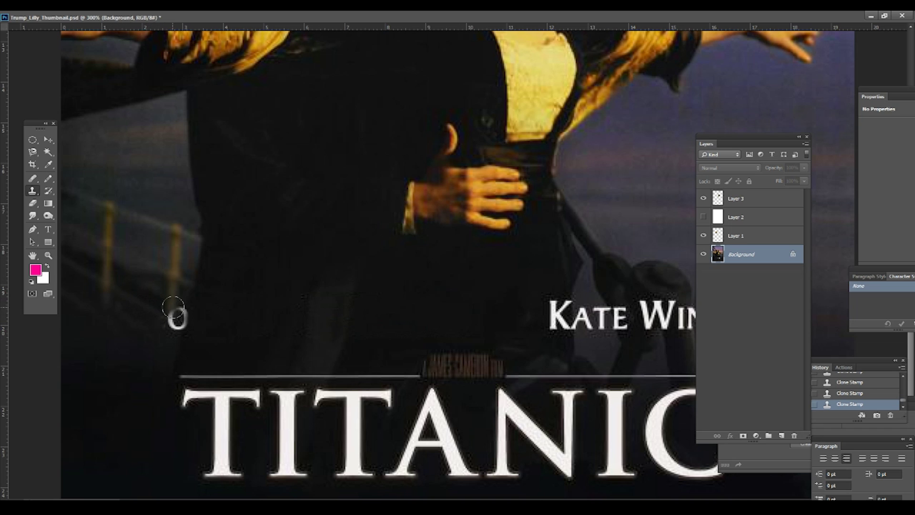
pyautogui.moveTo(172, 307); pyautogui.dragTo(175, 318)
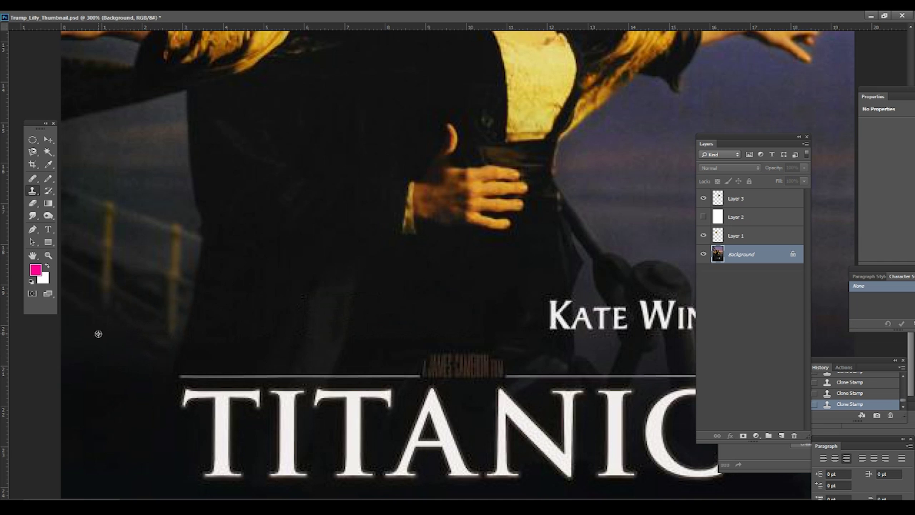
# Convert the locked Background into editable Layer 0
pyautogui.scroll(-5, 132, 348)
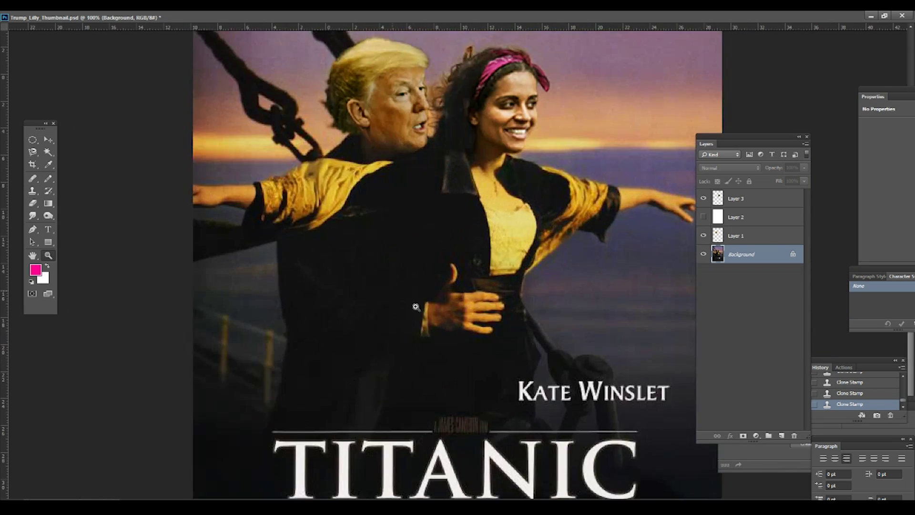
pyautogui.scroll(5, 319, 397)
pyautogui.press('z')
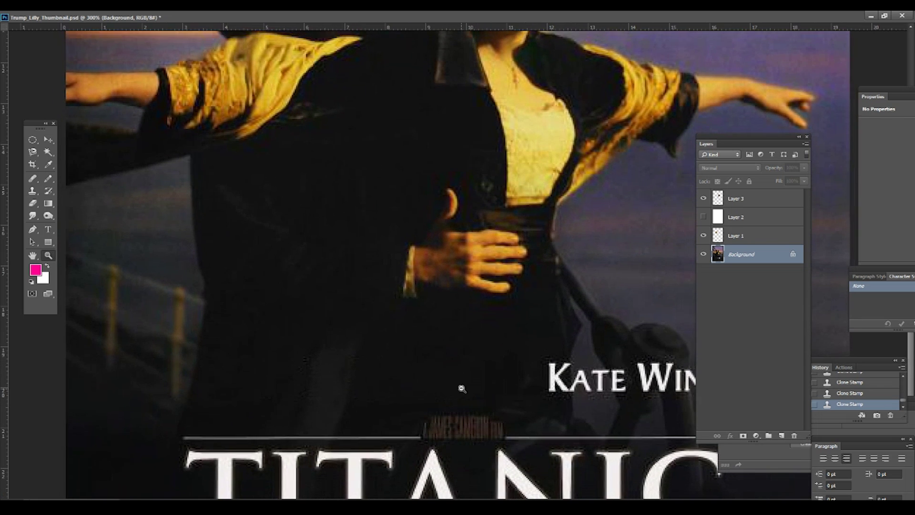
pyautogui.scroll(-5, 460, 383)
pyautogui.scroll(3, 592, 389)
pyautogui.scroll(2, 592, 388)
pyautogui.moveTo(723, 137); pyautogui.dragTo(168, 121)
pyautogui.press('v')
pyautogui.click(737, 228)
pyautogui.click(460, 205)
pyautogui.doubleClick(209, 239)
pyautogui.press('Return')
# Clone dark background over KATE WINSLET, then shrink the clone brush
pyautogui.press('s')
pyautogui.moveTo(694, 292)
pyautogui.mouseDown()
pyautogui.moveTo(692, 269)
pyautogui.moveTo(787, 268)
pyautogui.moveTo(782, 279)
pyautogui.moveTo(748, 272)
pyautogui.moveTo(713, 285)
pyautogui.mouseUp()
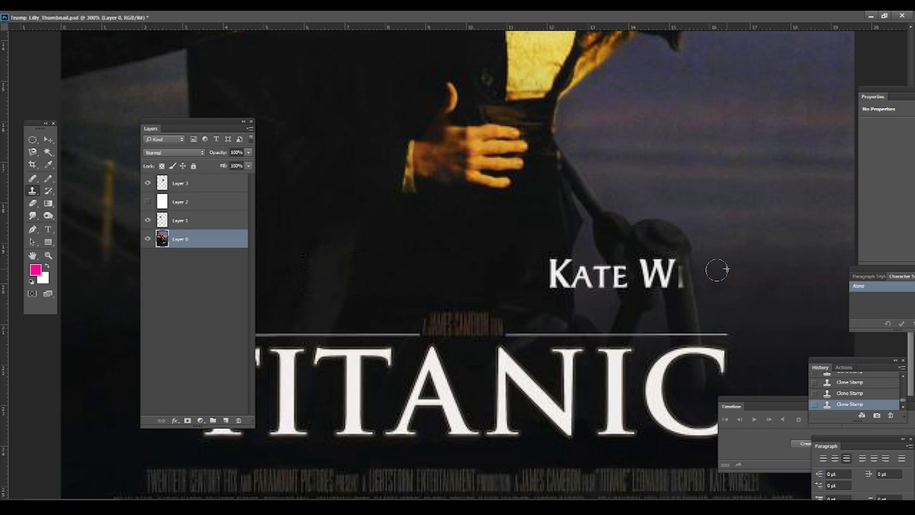
pyautogui.moveTo(684, 286)
pyautogui.mouseDown()
pyautogui.moveTo(666, 266)
pyautogui.moveTo(645, 284)
pyautogui.moveTo(640, 263)
pyautogui.moveTo(622, 274)
pyautogui.moveTo(641, 269)
pyautogui.mouseUp()
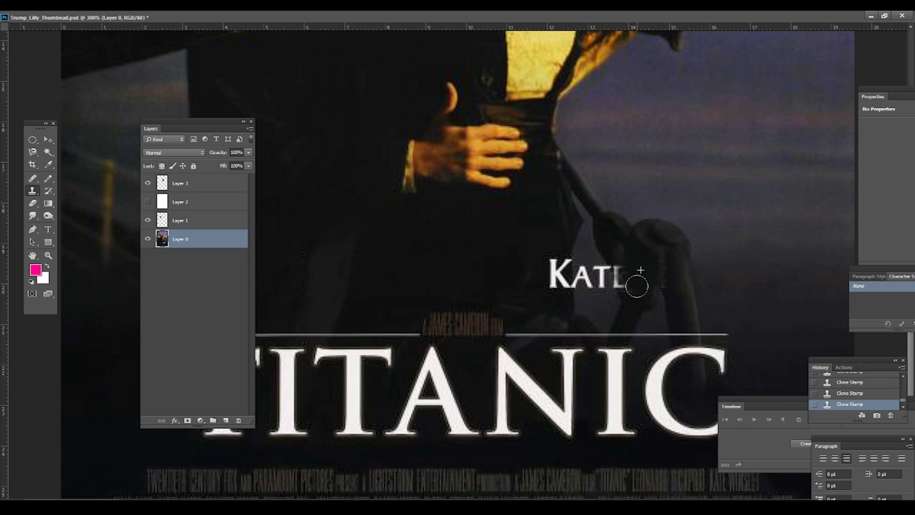
pyautogui.scroll(1, 641, 316)
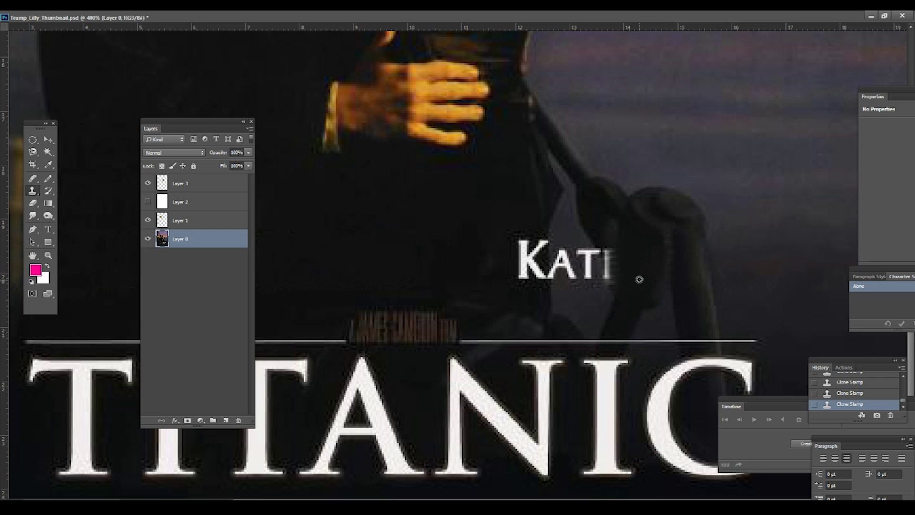
pyautogui.moveTo(591, 233)
pyautogui.mouseDown()
pyautogui.moveTo(617, 272)
pyautogui.moveTo(582, 261)
pyautogui.mouseUp()
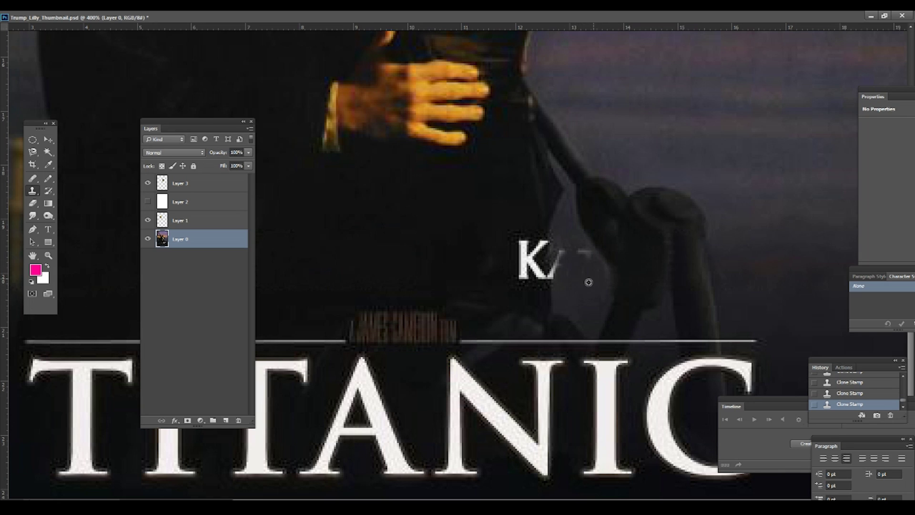
pyautogui.moveTo(566, 271); pyautogui.dragTo(576, 288)
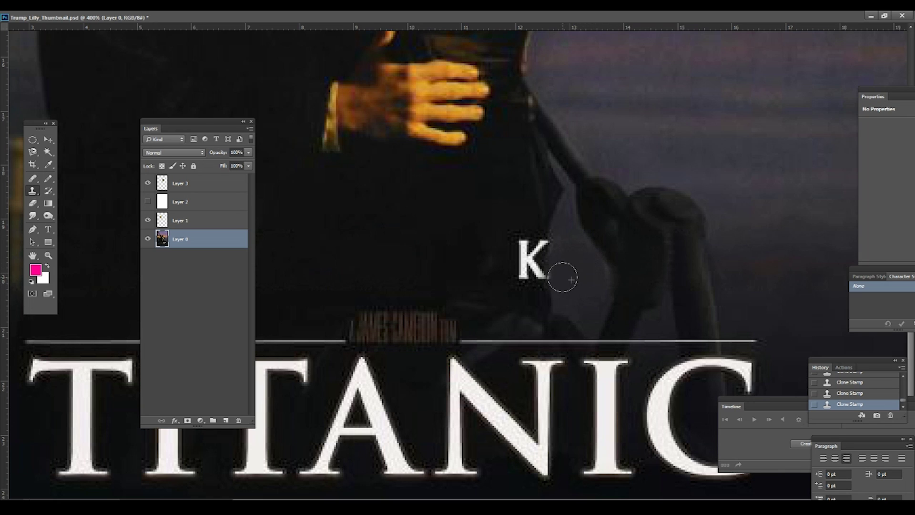
pyautogui.keyDown('alt'); pyautogui.click(514, 228); pyautogui.keyUp('alt')
pyautogui.moveTo(528, 248)
pyautogui.mouseDown()
pyautogui.moveTo(524, 270)
pyautogui.moveTo(539, 273)
pyautogui.mouseUp()
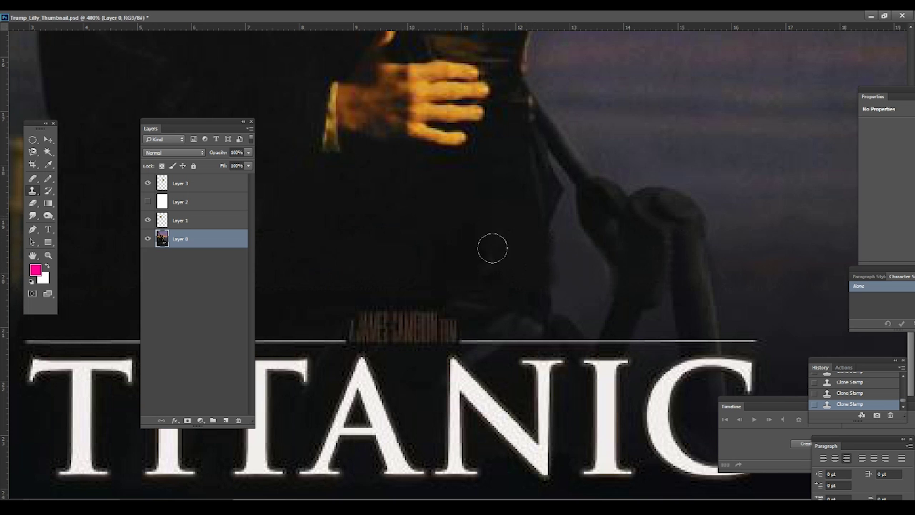
pyautogui.press('[')
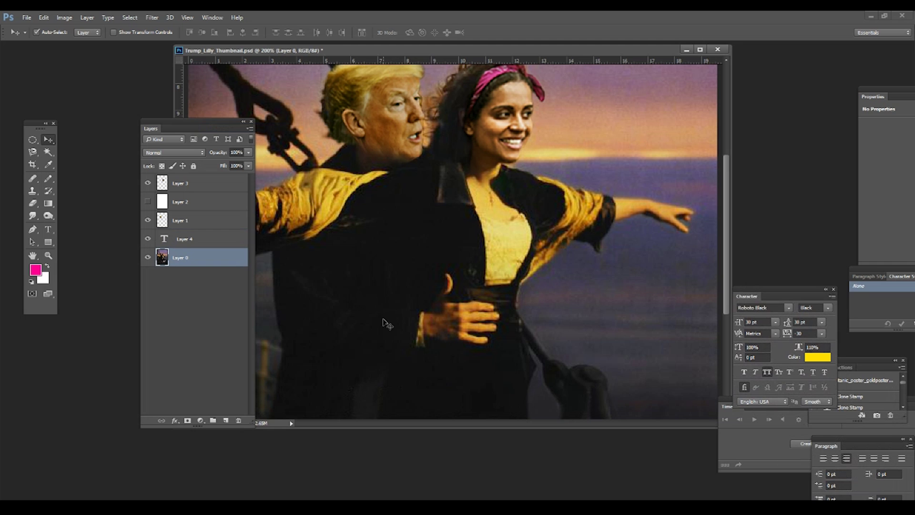
# Change the placeholder yellow text to DONALD TRUMP and move it toward the poster centre
pyautogui.keyDown('alt'); pyautogui.click(387, 330); pyautogui.keyUp('alt')
pyautogui.press('Escape')
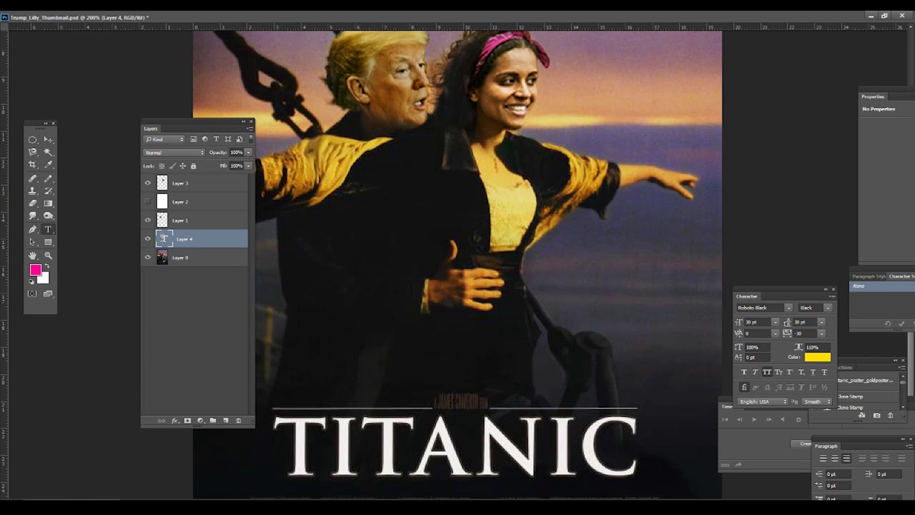
pyautogui.doubleClick(164, 238)
pyautogui.write('DONALD TRUMP')
pyautogui.hotkey('ctrl', 'Return')
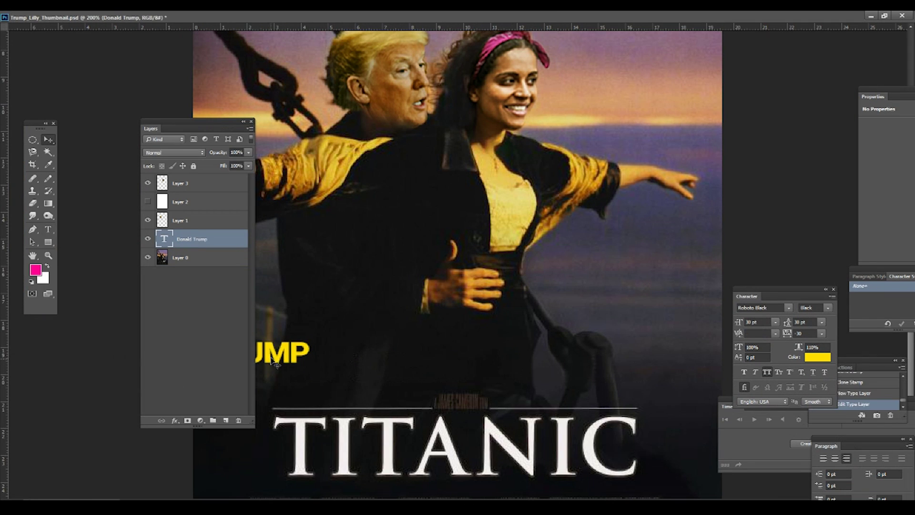
pyautogui.moveTo(279, 358); pyautogui.dragTo(465, 374)
# Set DONALD TRUMP to 27 pt, left-aligned, and place it above the TITANIC title
pyautogui.click(775, 322)
pyautogui.press('Escape')
pyautogui.press('t')
pyautogui.click(289, 369)
pyautogui.hotkey('ctrl', 'a')
pyautogui.hotkey('ctrl', 'shift', ',')
pyautogui.hotkey('ctrl', 'shift', ',')
pyautogui.hotkey('ctrl', 'shift', ',')
pyautogui.hotkey('ctrl', 'Return')
pyautogui.press('v')
pyautogui.hotkey('ctrl', 'shift', 'l')
pyautogui.moveTo(532, 373); pyautogui.dragTo(309, 373)
# Make the DONALD TRUMP text white in Rosarivo Regular
pyautogui.click(760, 307)
pyautogui.press('Down')
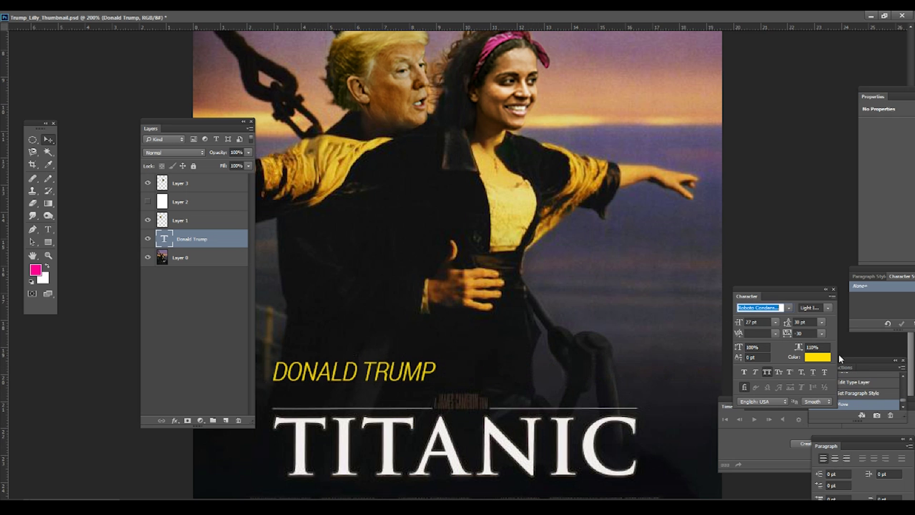
pyautogui.click(818, 357)
pyautogui.click(274, 137)
pyautogui.moveTo(273, 137); pyautogui.dragTo(270, 84)
pyautogui.click(488, 78)
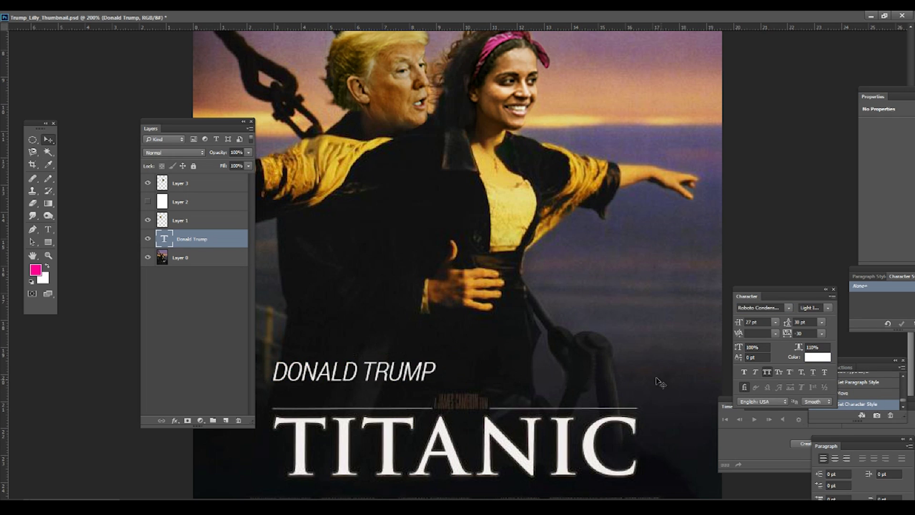
pyautogui.click(781, 307)
pyautogui.press('Down')
pyautogui.press('Down')
pyautogui.press('Down')
pyautogui.press('Down')
pyautogui.press('Down')
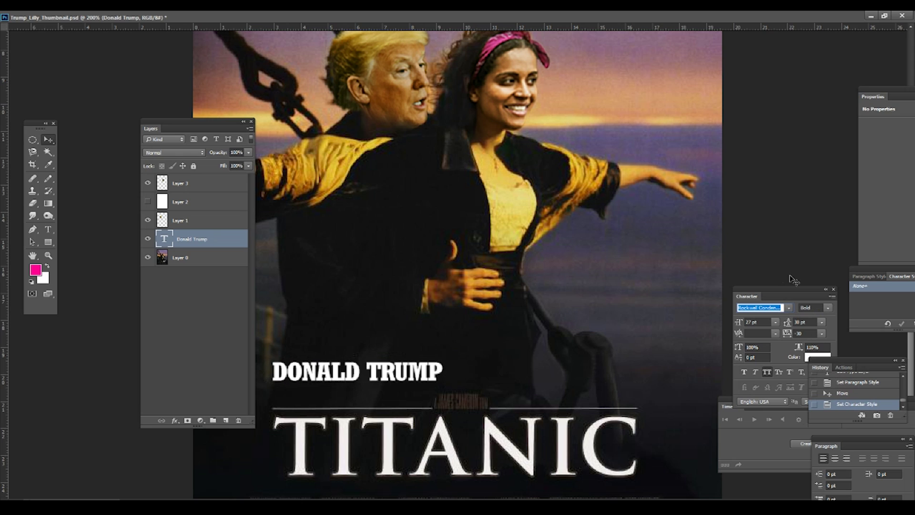
pyautogui.click(829, 312)
pyautogui.click(806, 317)
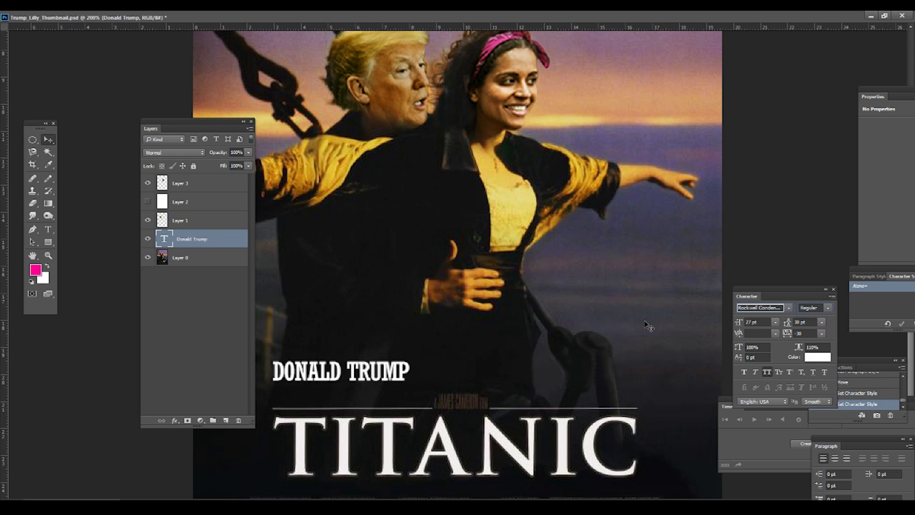
pyautogui.press('Down')
pyautogui.press('Down')
pyautogui.press('Down')
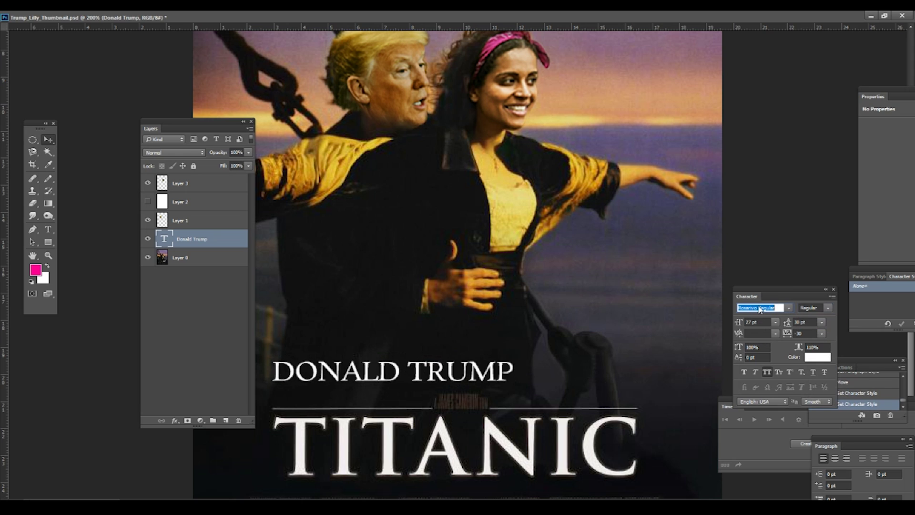
pyautogui.click(821, 322)
pyautogui.press('Escape')
# Scale DONALD TRUMP slightly smaller and duplicate it to its right
pyautogui.moveTo(381, 377); pyautogui.dragTo(371, 377)
pyautogui.hotkey('ctrl', 't')
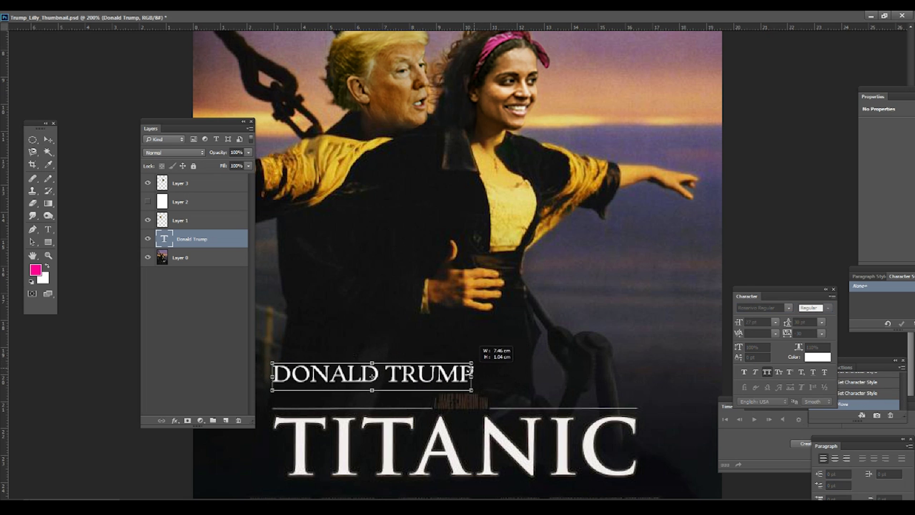
pyautogui.moveTo(471, 372)
pyautogui.mouseDown()
pyautogui.moveTo(461, 370)
pyautogui.moveTo(647, 379)
pyautogui.mouseUp()
pyautogui.press('Return')
pyautogui.press('t')
pyautogui.moveTo(482, 376); pyautogui.dragTo(671, 390)
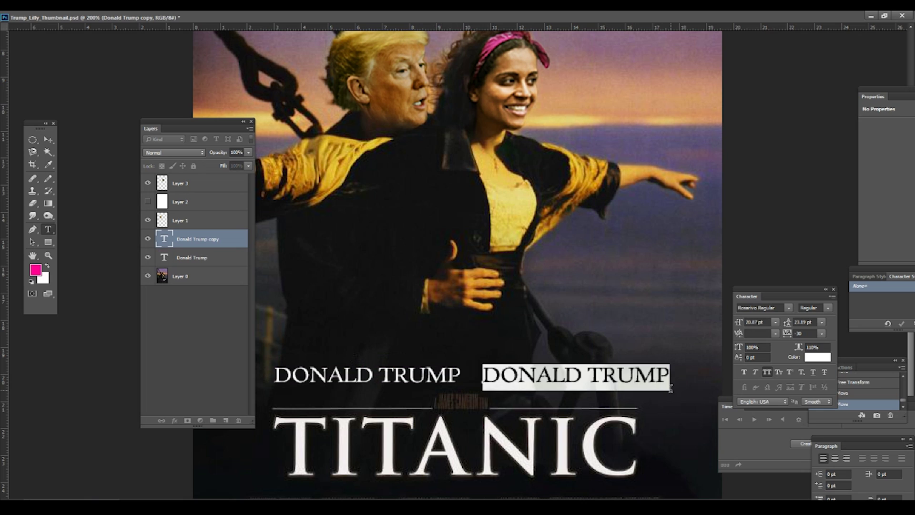
# Retype the copied credit as LILLY SINGH and place it right of DONALD TRUMP
pyautogui.write('LILL')
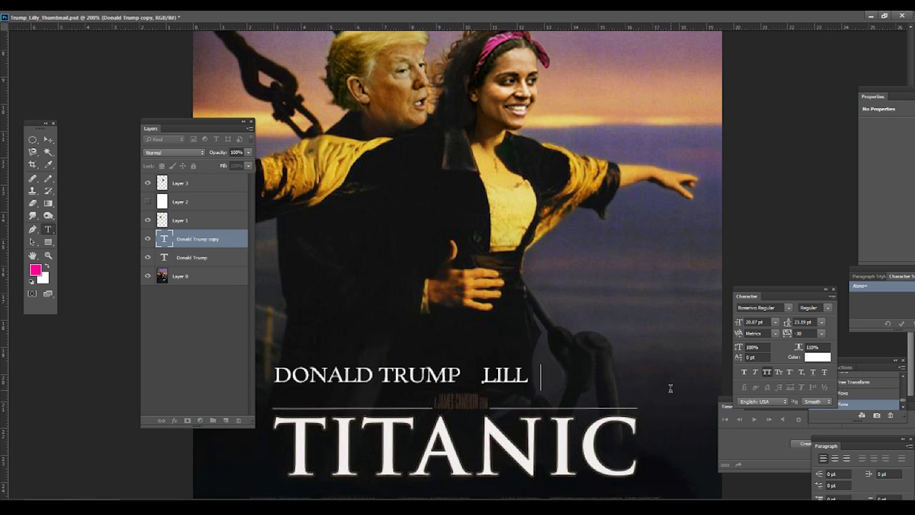
pyautogui.write('YSIGN')
pyautogui.press('BackSpace')
pyautogui.press('BackSpace')
pyautogui.press('BackSpace')
pyautogui.write('NGH')
pyautogui.hotkey('ctrl', 'Return')
pyautogui.press('v')
pyautogui.click(547, 376)
pyautogui.hotkey('ctrl', 'Return')
pyautogui.press('v')
pyautogui.moveTo(590, 381); pyautogui.dragTo(615, 380)
# Apply All Caps to LILLY SINGH
pyautogui.click(743, 371)
pyautogui.hotkey('ctrl', 'shift', 'k')
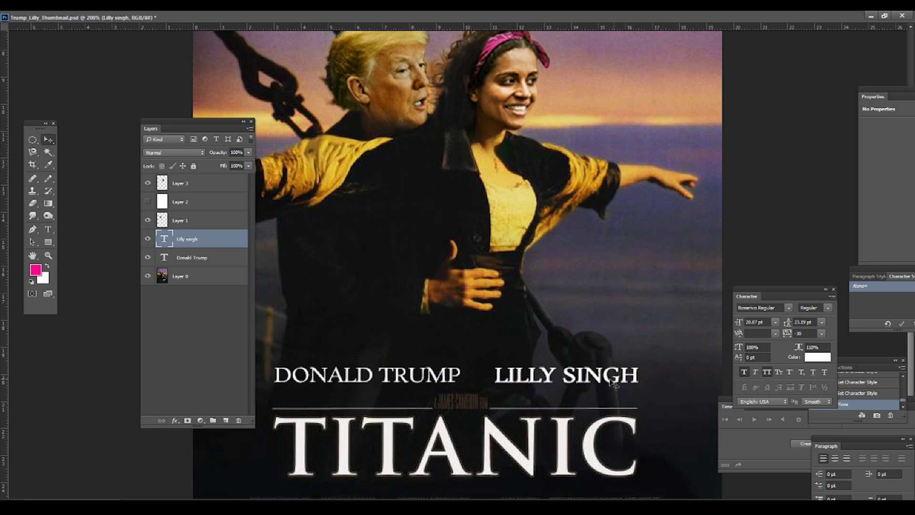
pyautogui.press('z')
pyautogui.keyDown('alt'); pyautogui.click(494, 316); pyautogui.keyUp('alt')
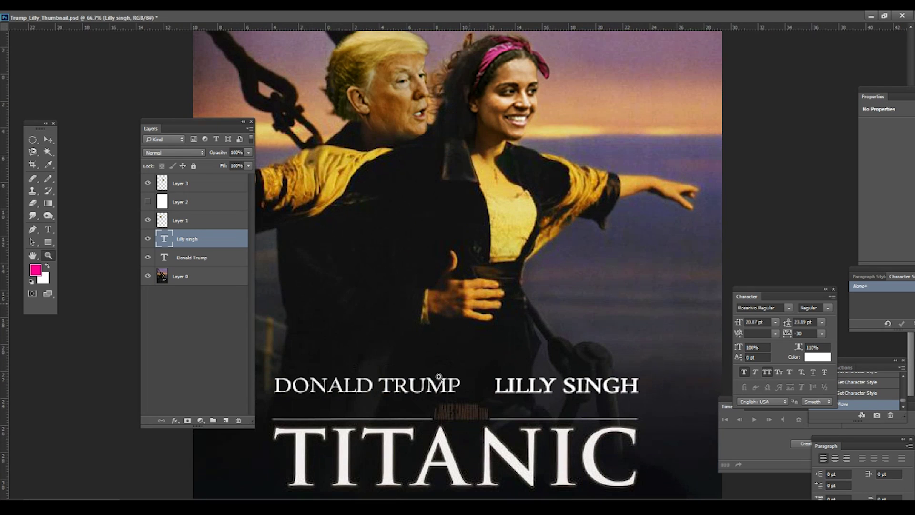
# Select both name layers and shrink them evenly
pyautogui.press('v')
pyautogui.keyDown('shift'); pyautogui.click(438, 381); pyautogui.keyUp('shift')
pyautogui.hotkey('ctrl', 't')
pyautogui.moveTo(639, 385); pyautogui.dragTo(616, 385)
pyautogui.press('Return')
# Spread the names apart, LILLY SINGH right and DONALD TRUMP left, above TITANIC
pyautogui.press('z')
pyautogui.press('v')
pyautogui.click(632, 356)
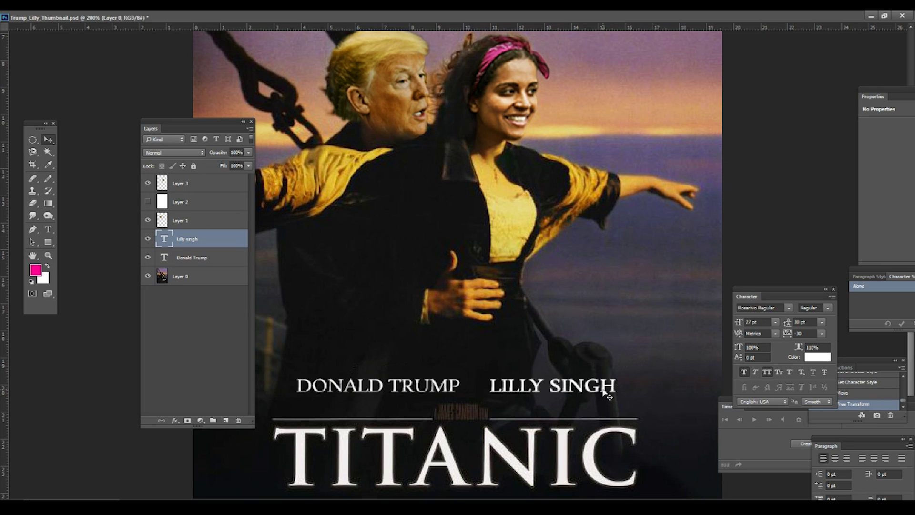
pyautogui.moveTo(612, 384); pyautogui.dragTo(630, 384)
pyautogui.moveTo(404, 386); pyautogui.dragTo(392, 387)
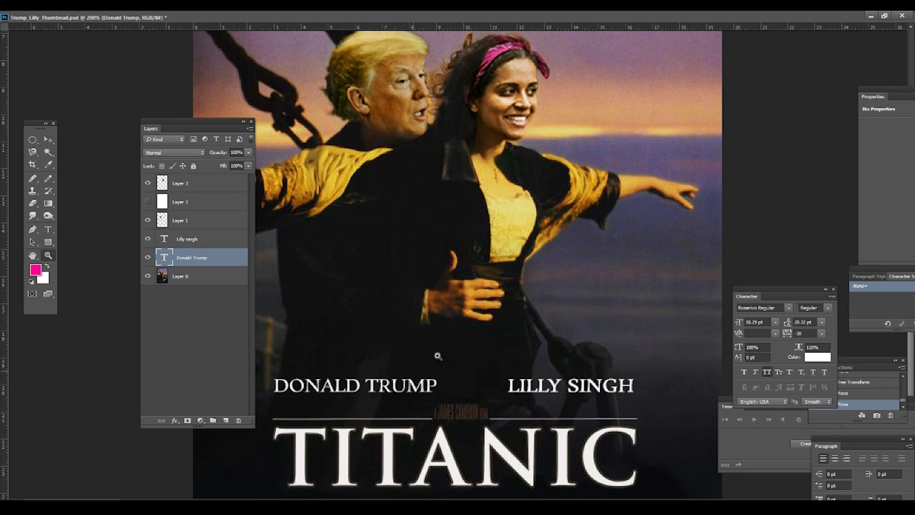
pyautogui.press('z')
pyautogui.keyDown('alt'); pyautogui.click(429, 362); pyautogui.keyUp('alt')
# Switch back to the Move tool and Save As, appending _02 to make Trump_Lilly_Thumbnail_02
pyautogui.press('v')
pyautogui.hotkey('ctrl', 'shift', 's')
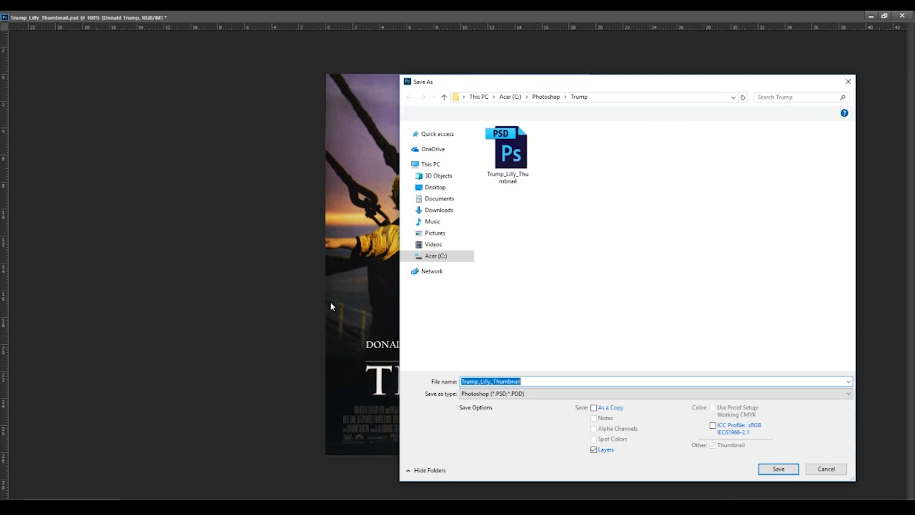
pyautogui.press('End')
pyautogui.write('_02')
pyautogui.press('Return')
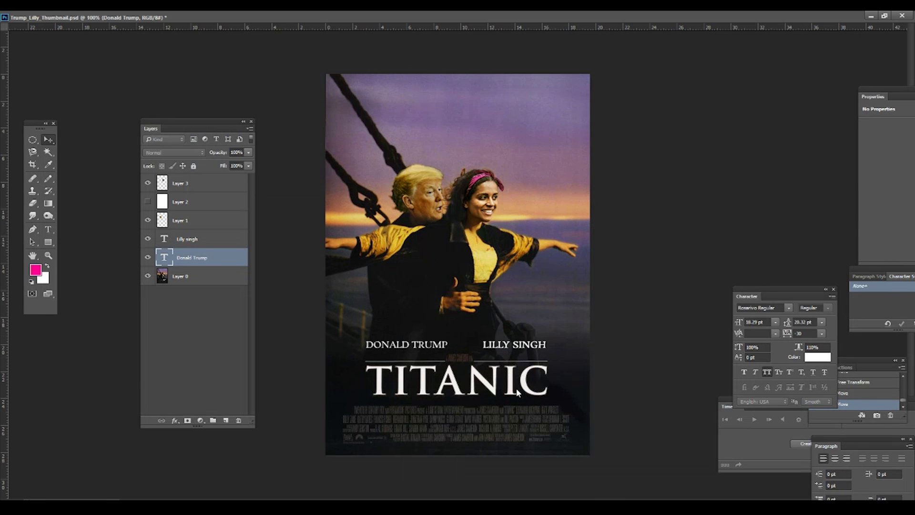